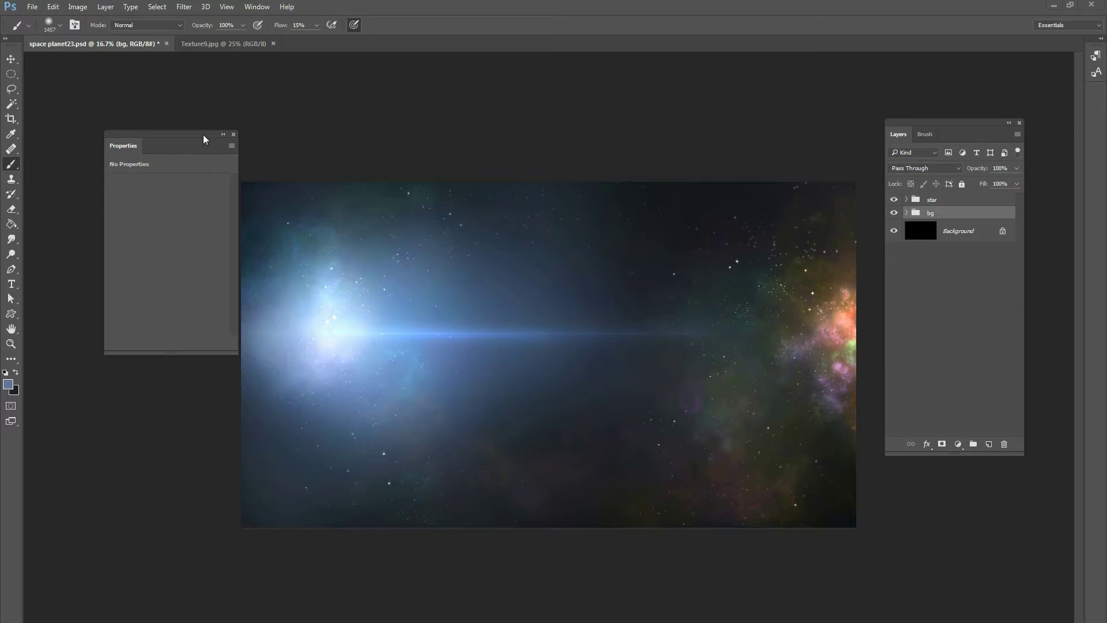
Step: Move the Properties panel aside, peek inside the star group, then switch to Texture9.jpg
{"action": "left_click_drag", "start_coordinate": [203, 134], "coordinate": [184, 113]}
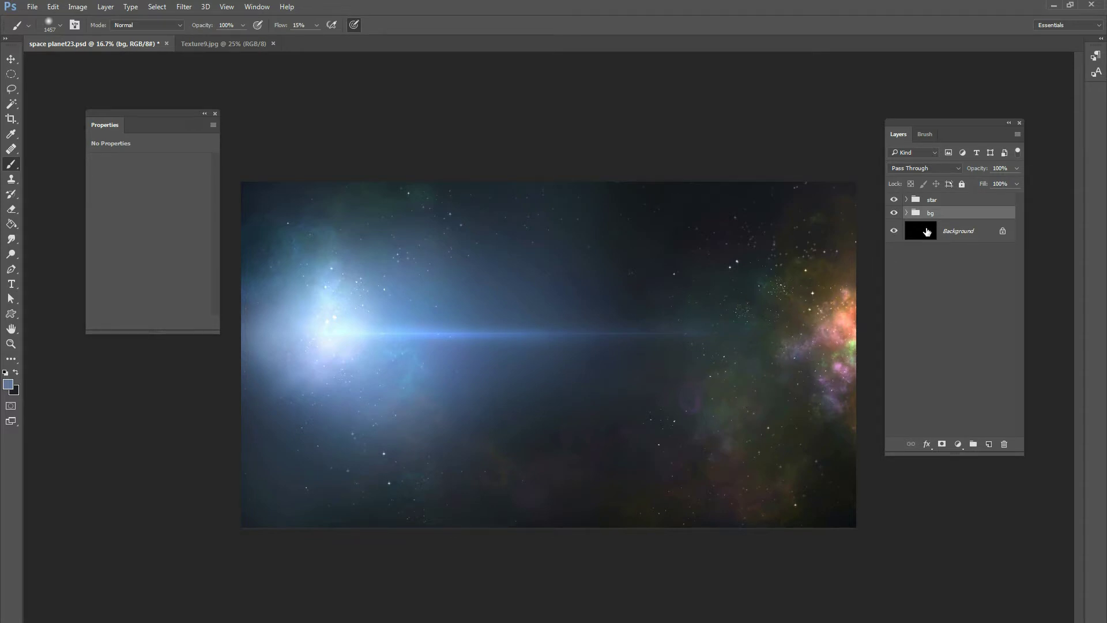
{"action": "left_click", "coordinate": [906, 200]}
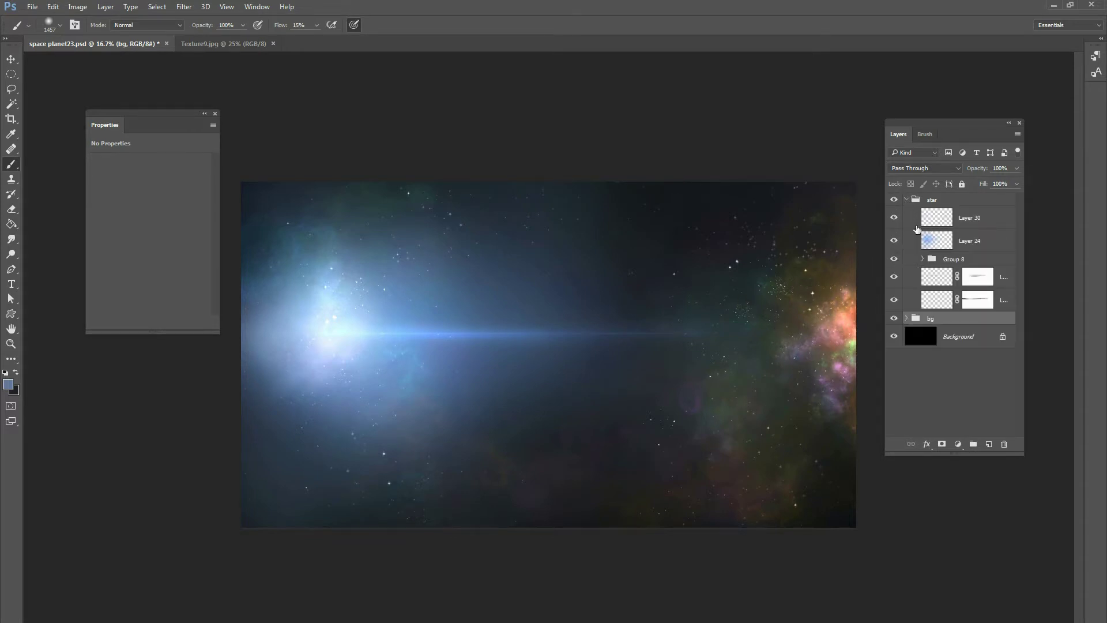
{"action": "left_click", "coordinate": [906, 199]}
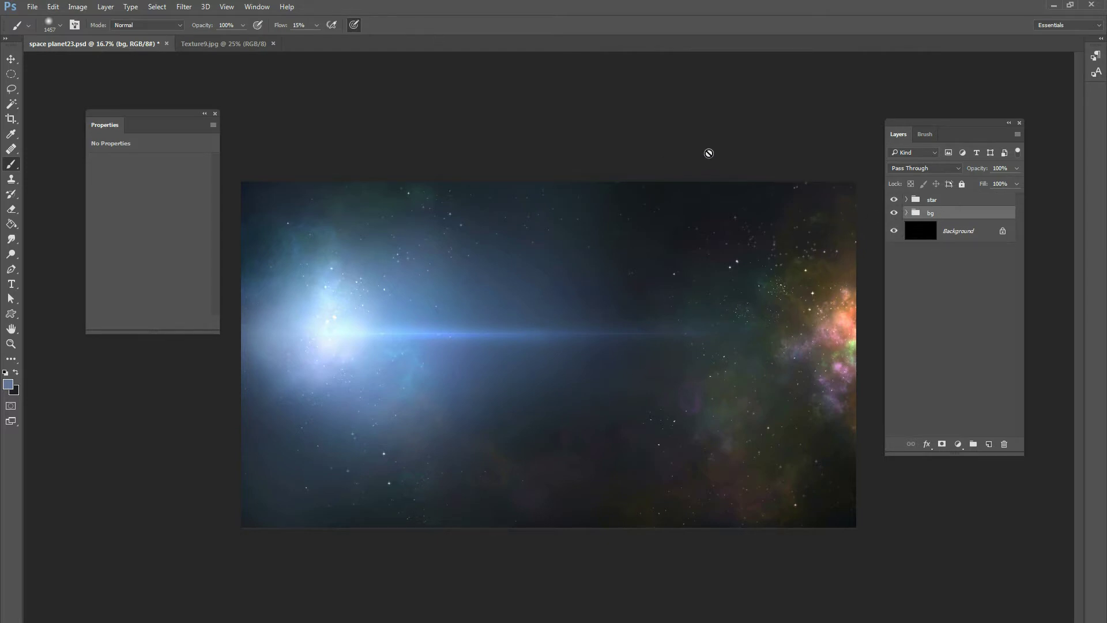
{"action": "left_click", "coordinate": [254, 43]}
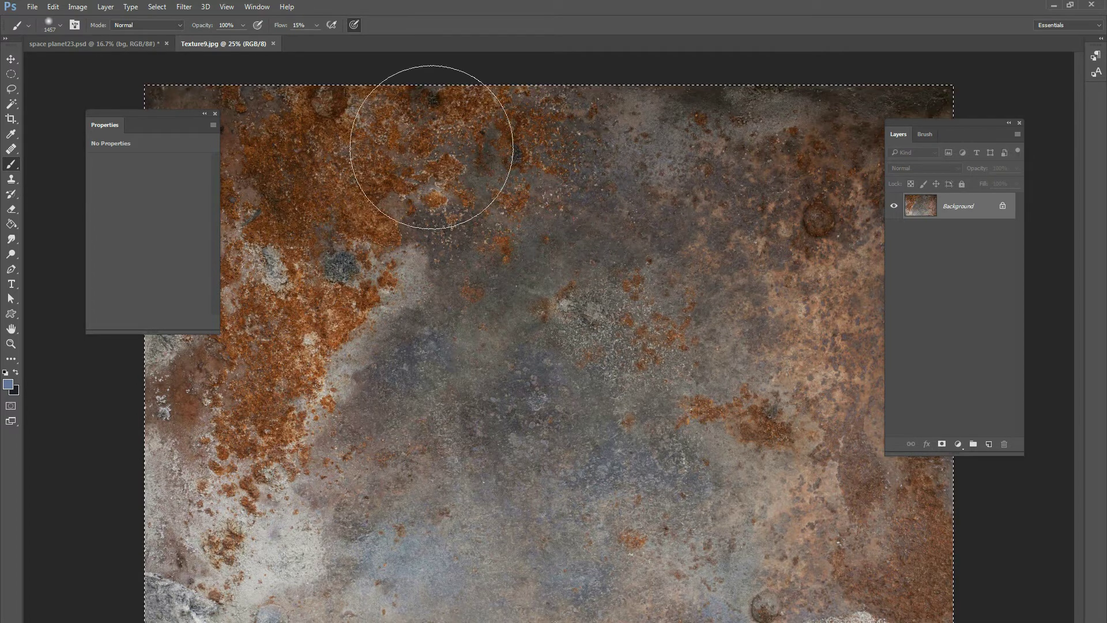
Step: Select the Move tool and go back to the space planet23.psd document
{"action": "key", "text": "v"}
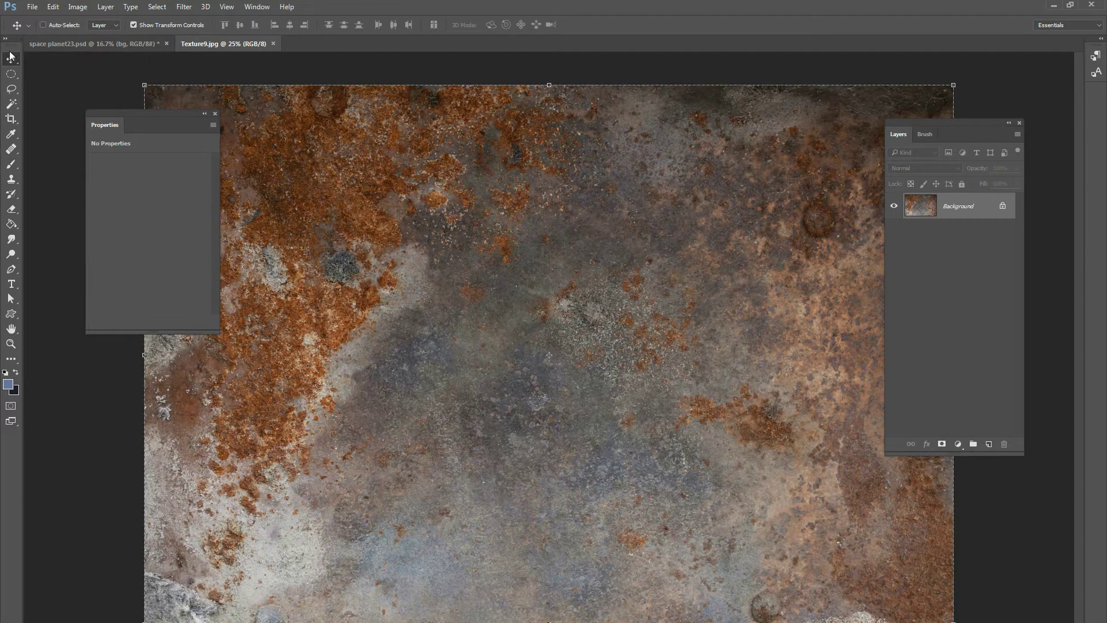
{"action": "left_click", "coordinate": [93, 49]}
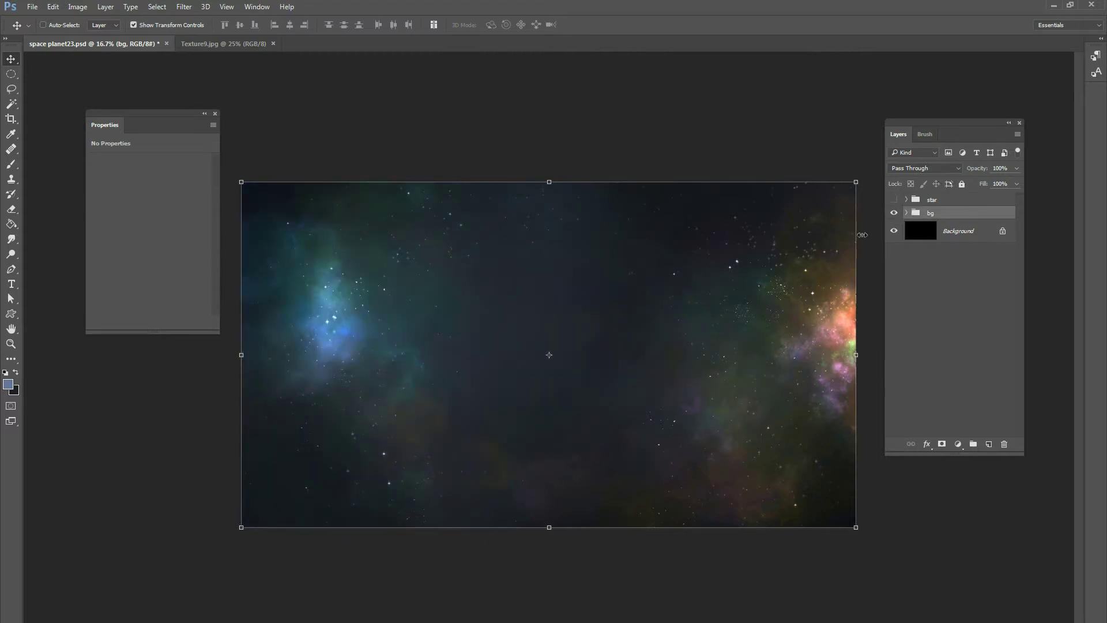
Step: Add a new layer and name it planet
{"action": "left_click", "coordinate": [990, 444]}
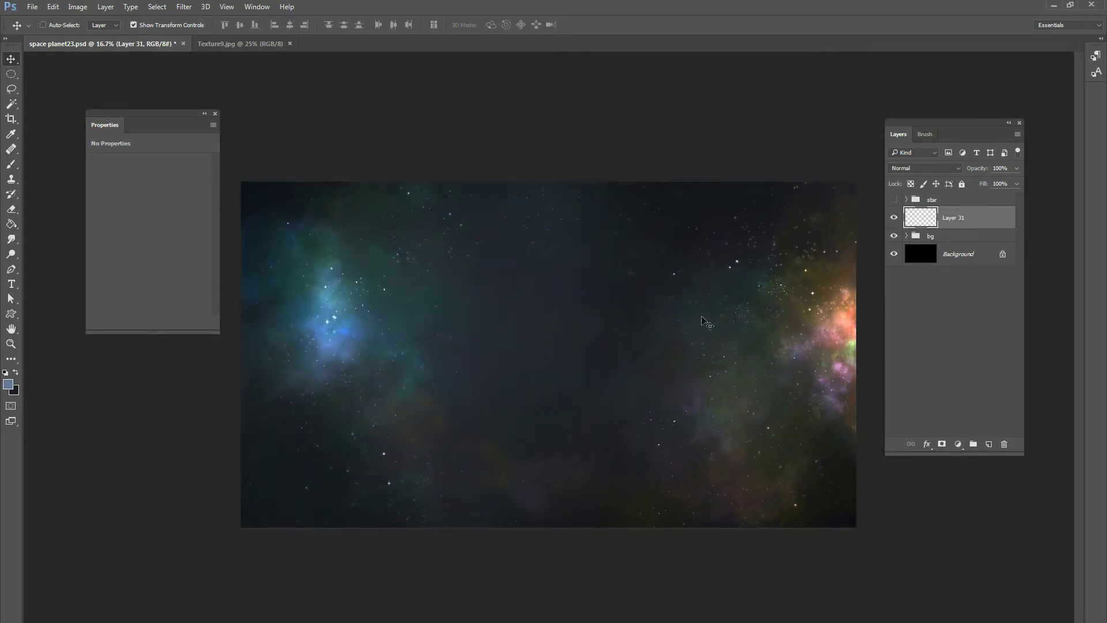
{"action": "double_click", "coordinate": [954, 218]}
{"action": "type", "text": "planet"}
{"action": "key", "text": "Return"}
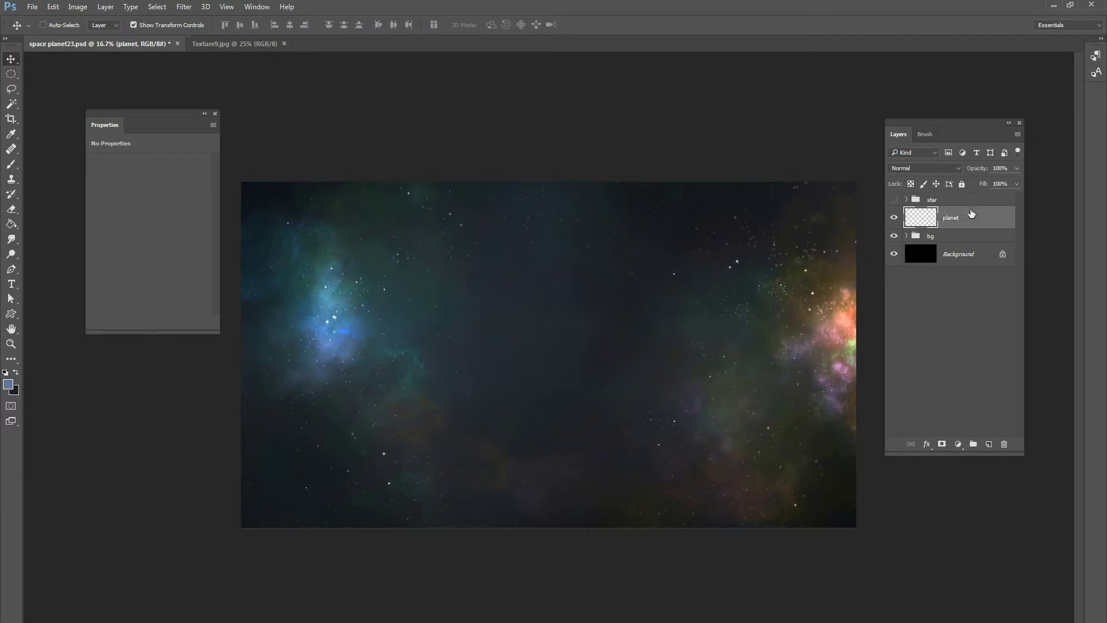
Step: Draw a centred circle, fill it with dark grey, deselect, and bring up Texture9.jpg
{"action": "left_click_drag", "start_coordinate": [11, 74], "coordinate": [48, 86]}
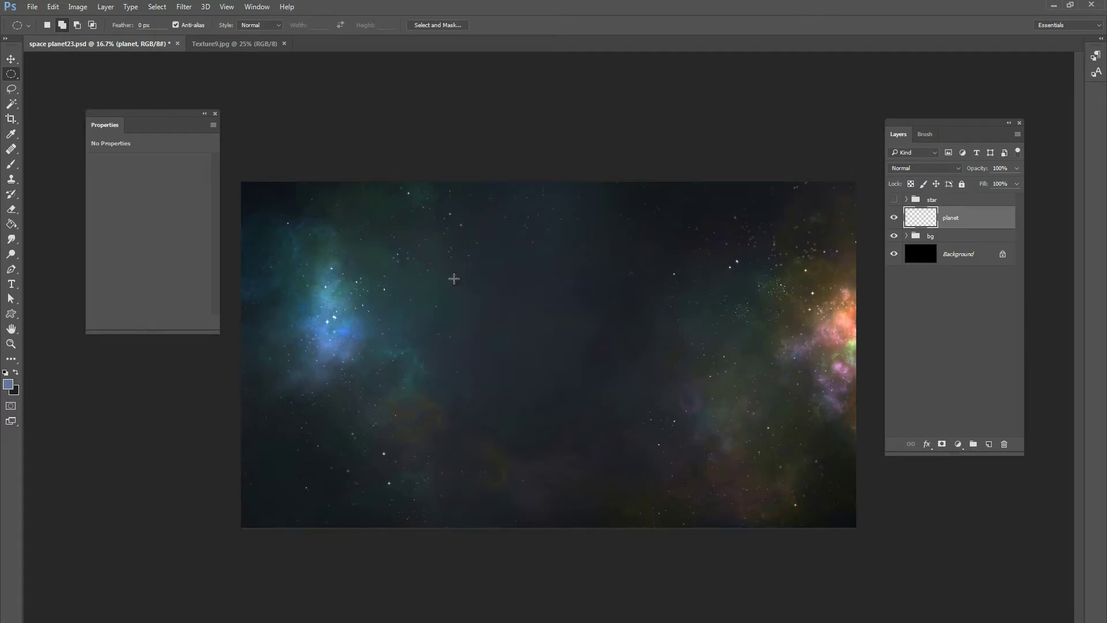
{"action": "left_click_drag", "start_coordinate": [447, 247], "coordinate": [692, 468]}
{"action": "left_click", "coordinate": [8, 384]}
{"action": "left_click", "coordinate": [54, 329]}
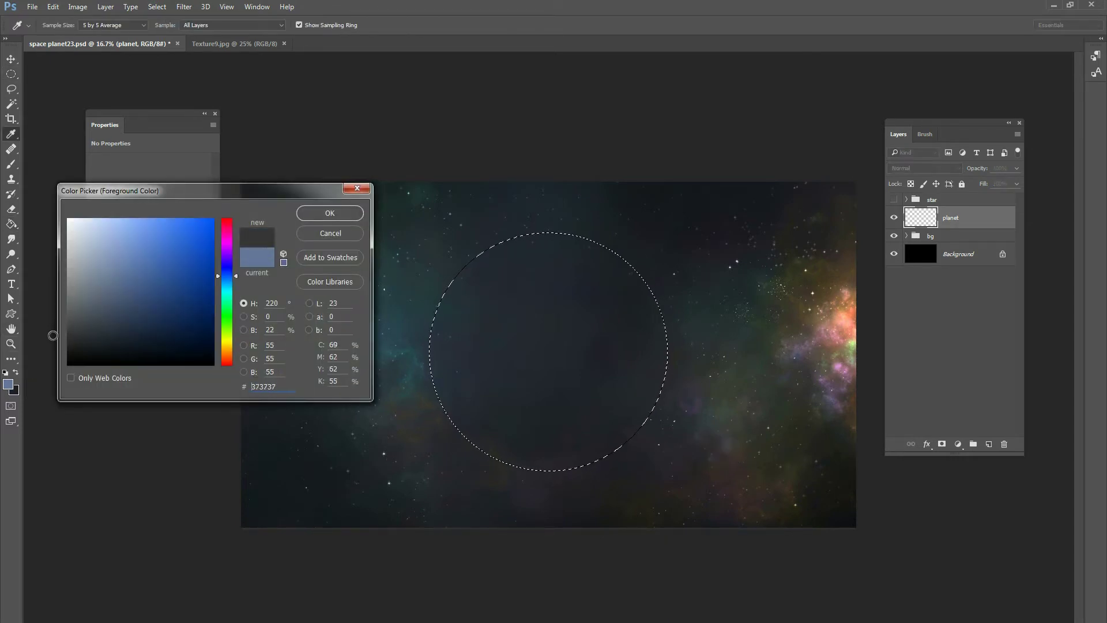
{"action": "left_click", "coordinate": [330, 213]}
{"action": "key", "text": "g"}
{"action": "left_click", "coordinate": [613, 317]}
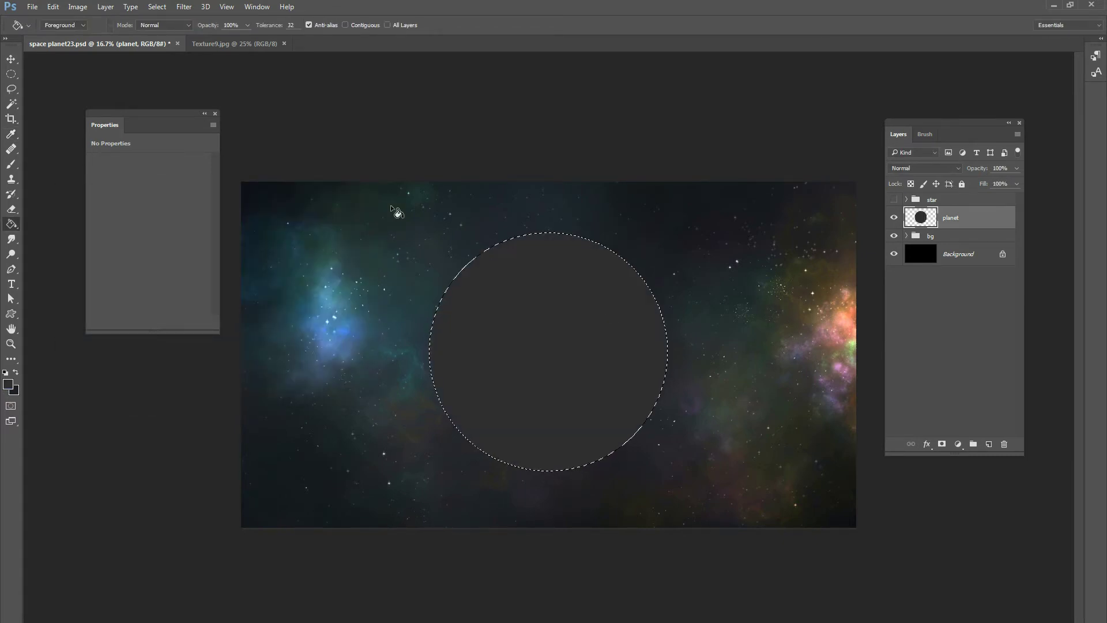
{"action": "left_click", "coordinate": [166, 7]}
{"action": "left_click", "coordinate": [168, 30]}
{"action": "left_click", "coordinate": [271, 45]}
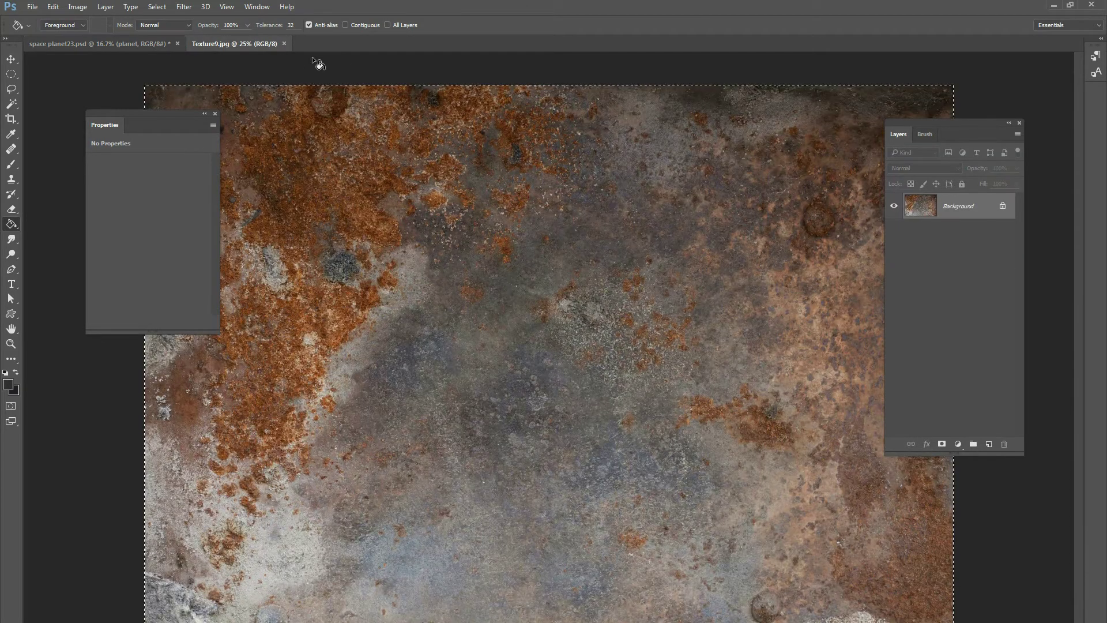
Step: Paste the rust texture into space planet23 and scale it over the planet circle
{"action": "left_click", "coordinate": [153, 45]}
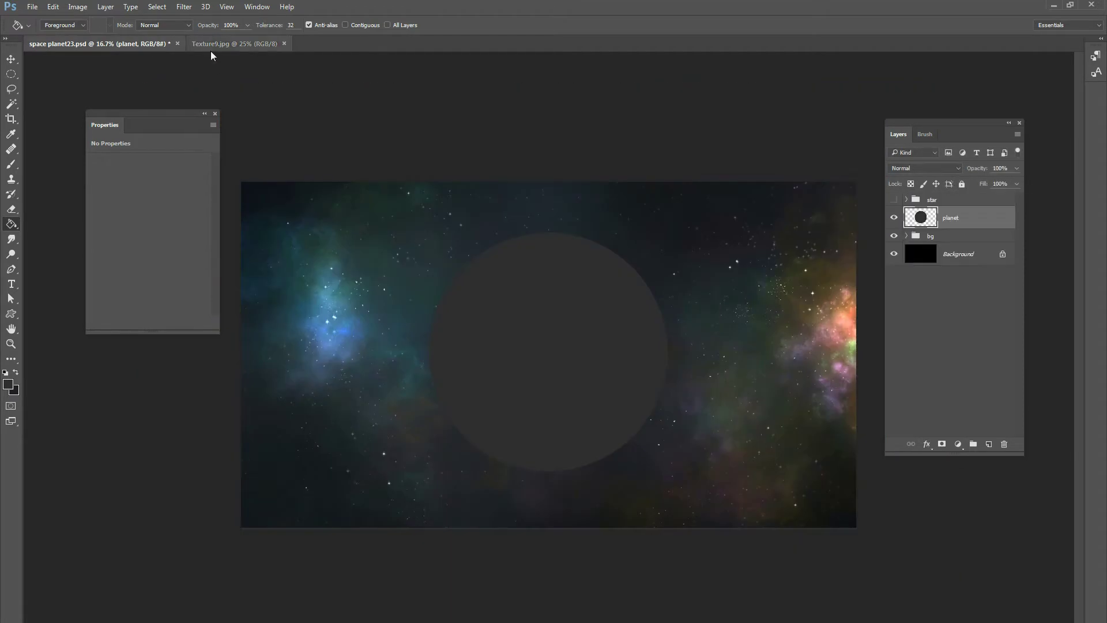
{"action": "key", "text": "ctrl+v"}
{"action": "key", "text": "v"}
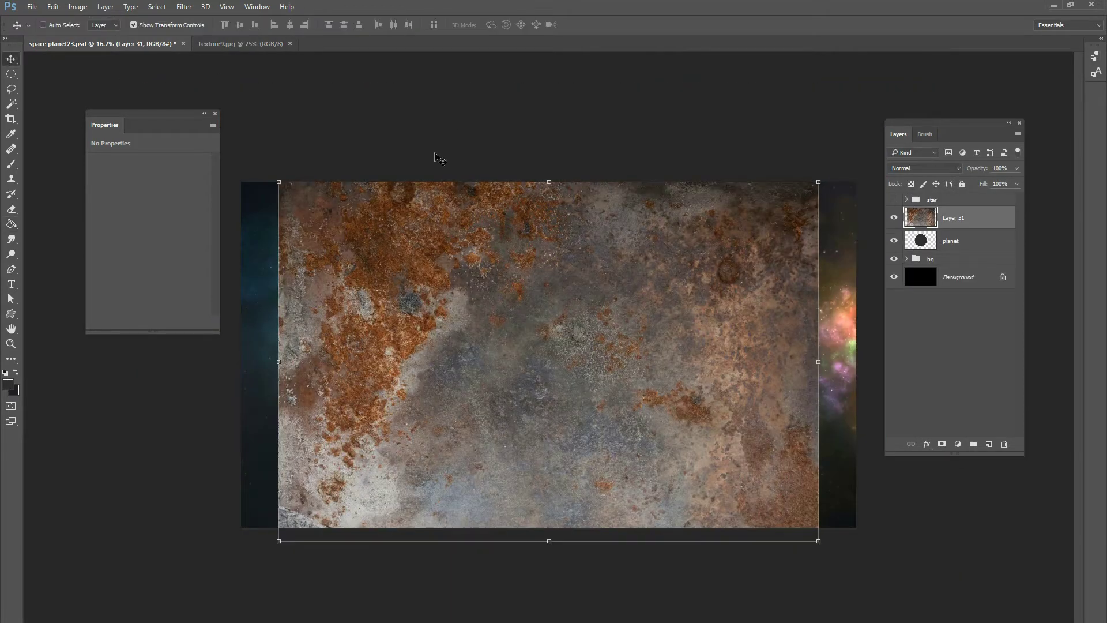
{"action": "left_click_drag", "start_coordinate": [660, 260], "coordinate": [706, 211]}
{"action": "left_click_drag", "start_coordinate": [609, 327], "coordinate": [684, 265]}
{"action": "left_click_drag", "start_coordinate": [768, 202], "coordinate": [751, 246]}
{"action": "left_click", "coordinate": [502, 26]}
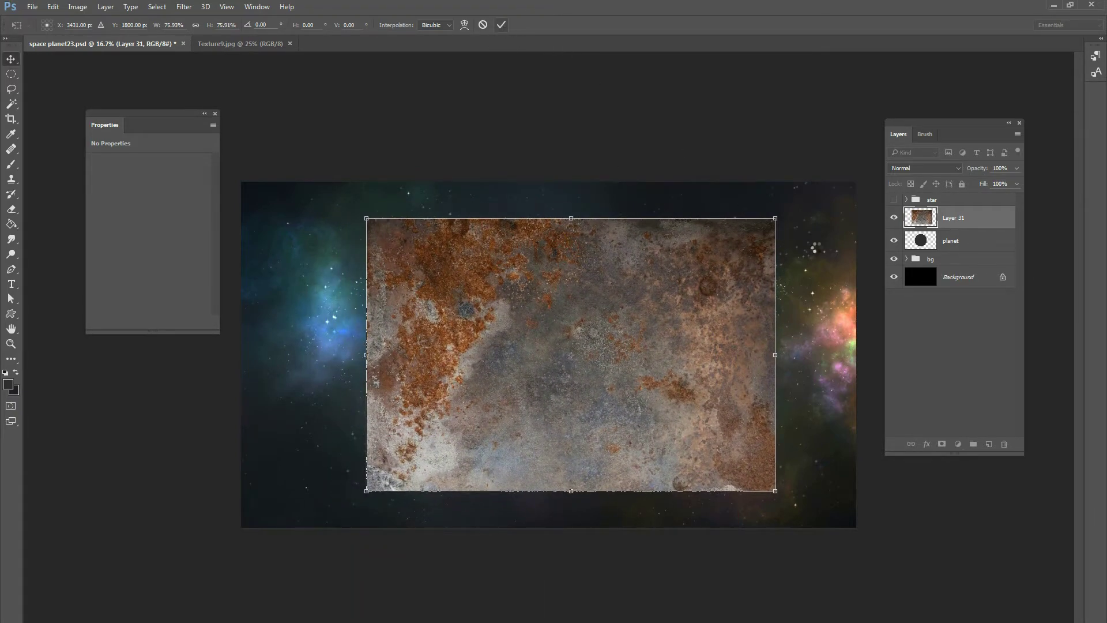
Step: Rename the pasted layer to texture and load the planet's circular selection
{"action": "double_click", "coordinate": [952, 218]}
{"action": "type", "text": "t"}
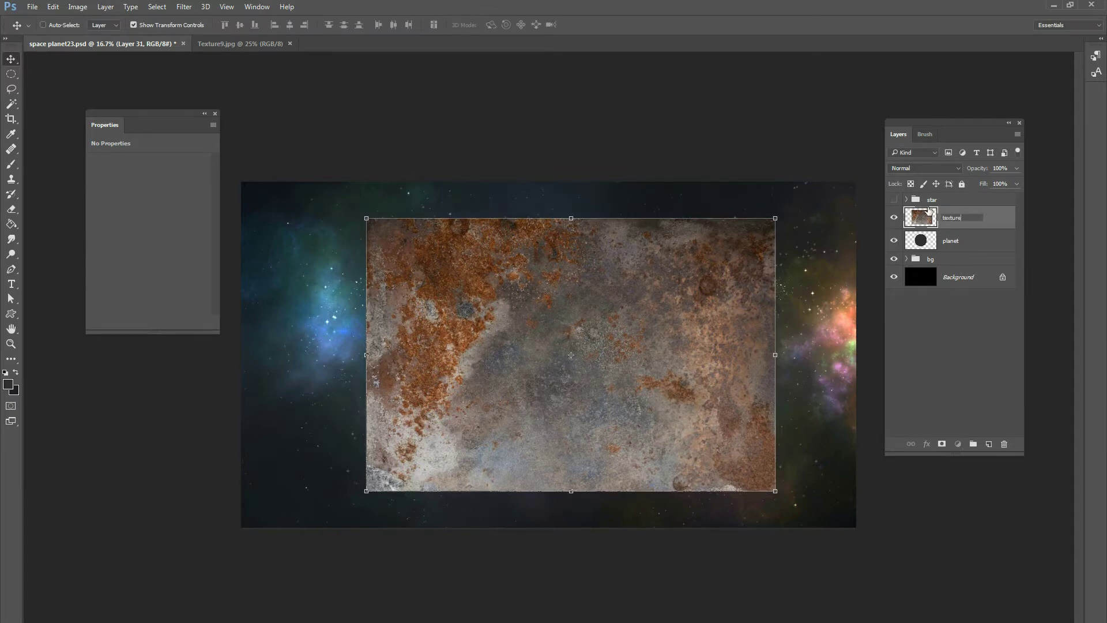
{"action": "type", "text": "exture"}
{"action": "key", "text": "Return"}
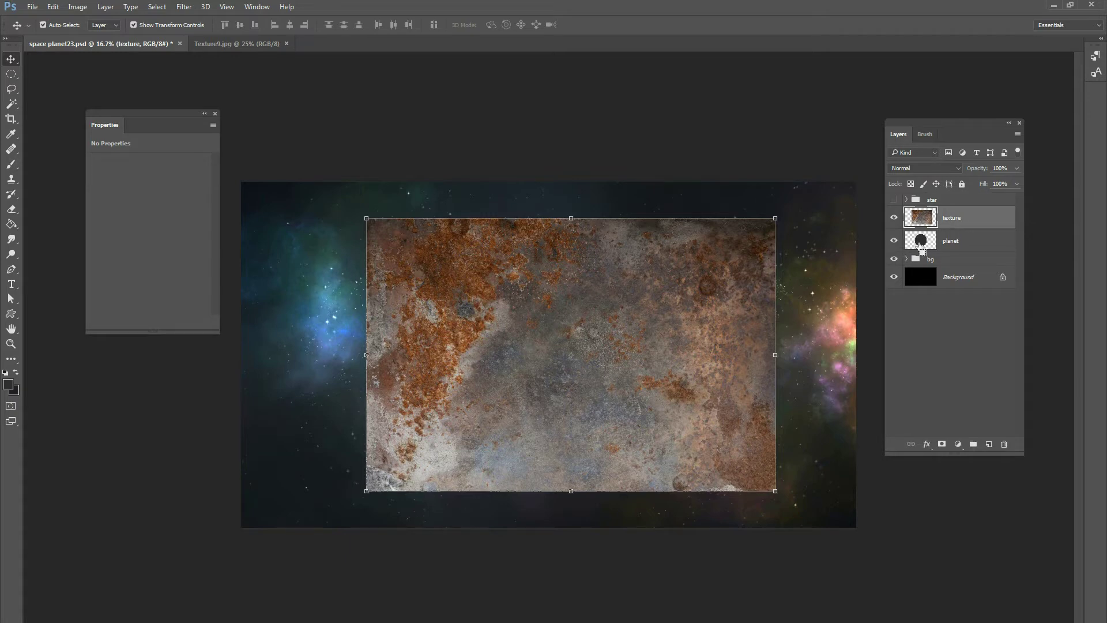
{"action": "left_click", "coordinate": [922, 244], "text": "ctrl"}
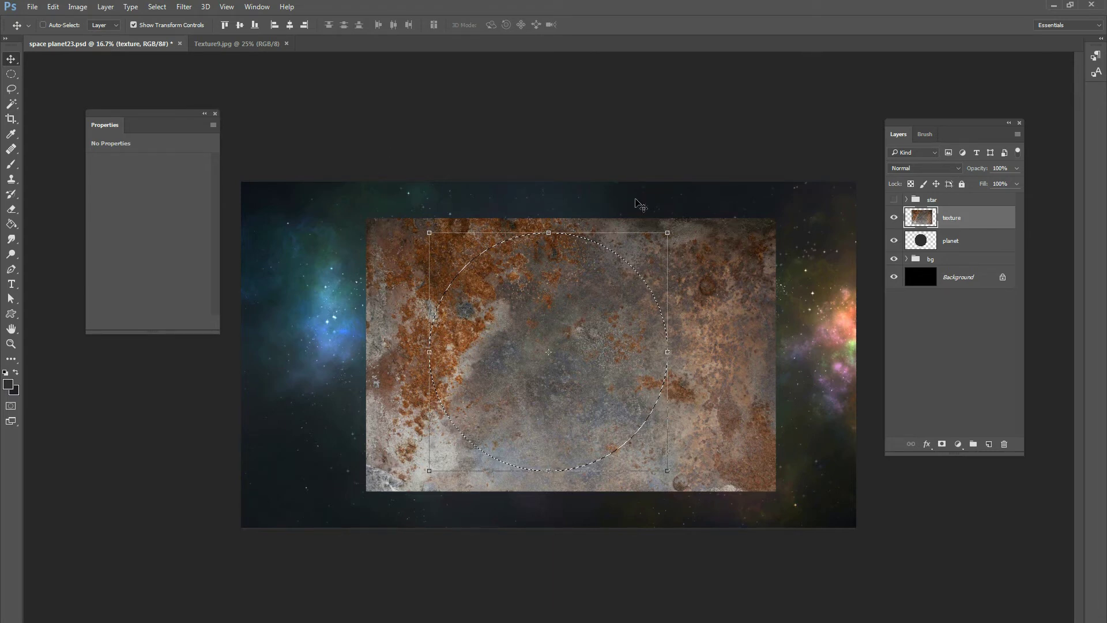
Step: Spherize the texture twice at Amount 100 inside the circle, then add a layer mask
{"action": "left_click", "coordinate": [184, 8]}
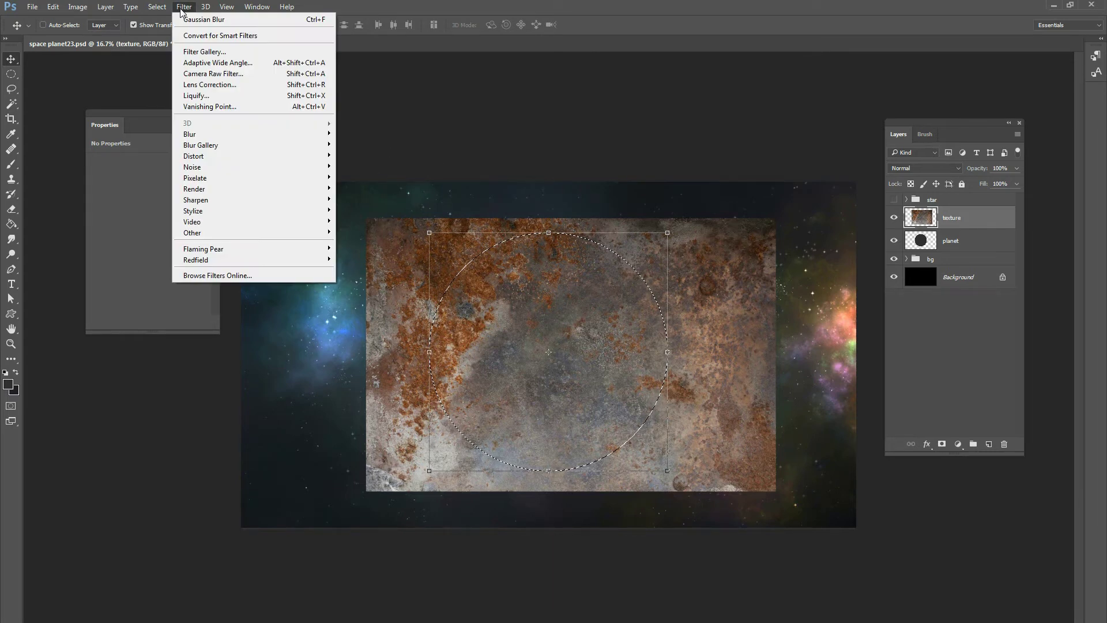
{"action": "mouse_move", "coordinate": [219, 154]}
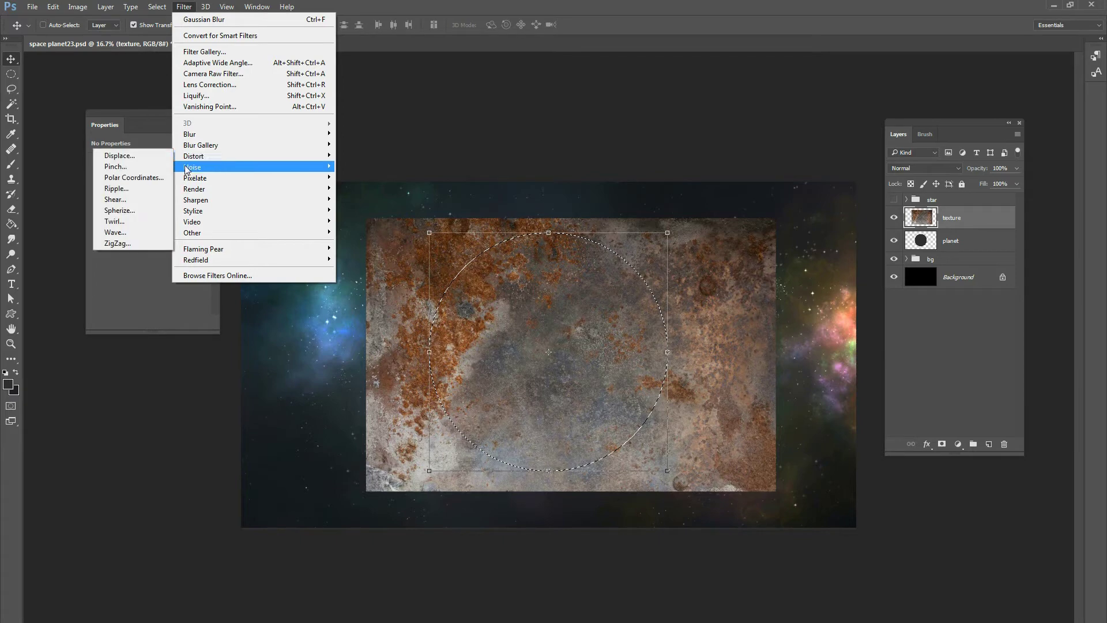
{"action": "left_click", "coordinate": [132, 210]}
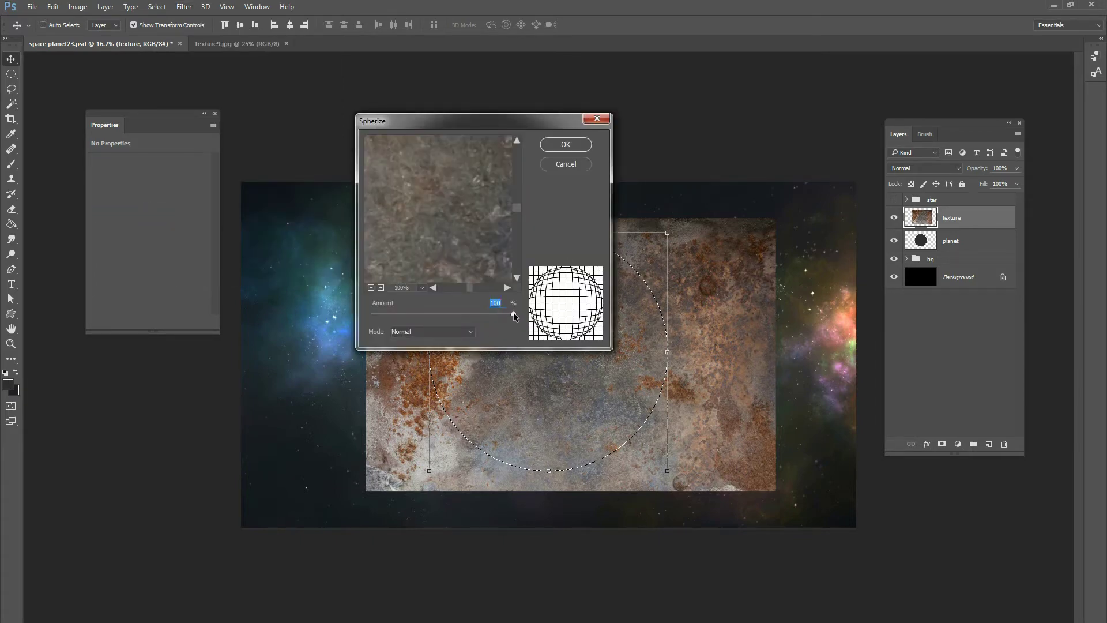
{"action": "left_click", "coordinate": [566, 145]}
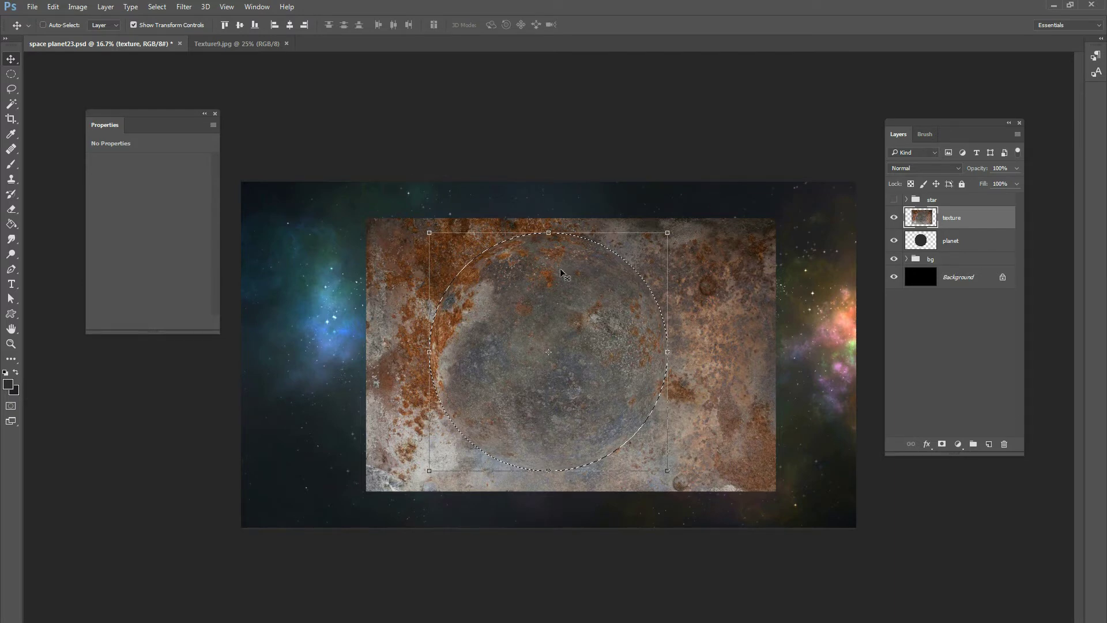
{"action": "left_click", "coordinate": [185, 7]}
{"action": "left_click", "coordinate": [191, 19]}
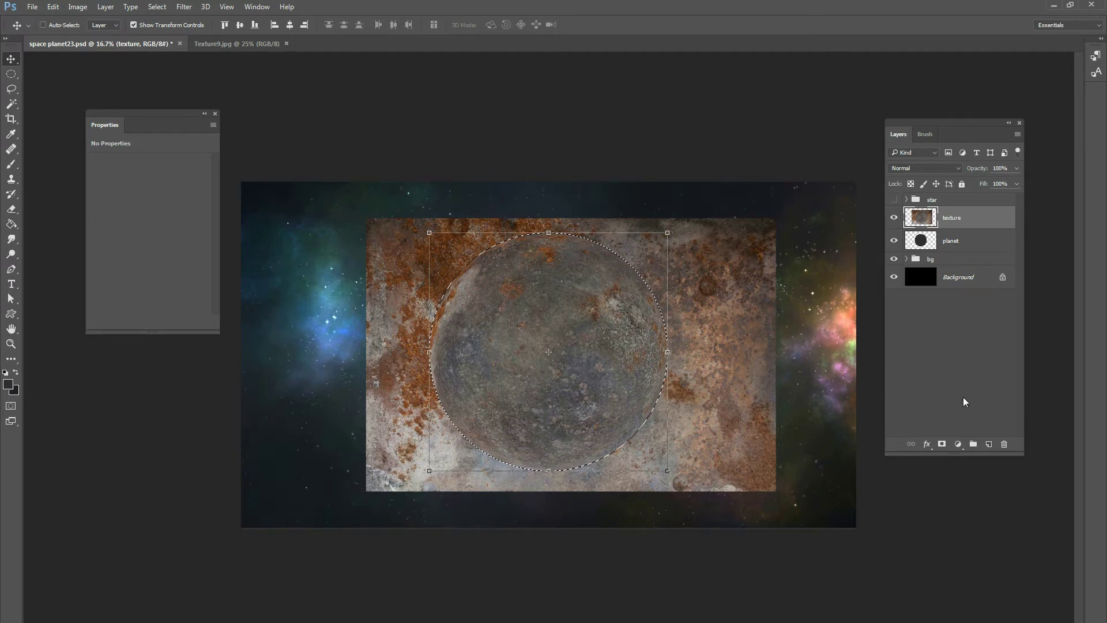
{"action": "left_click", "coordinate": [941, 445]}
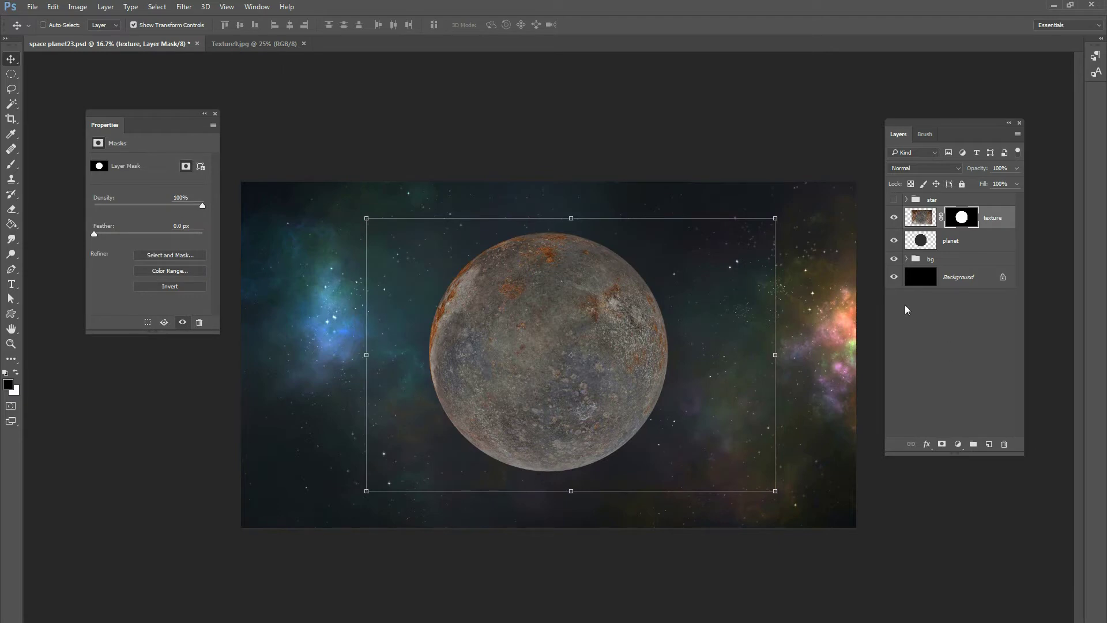
Step: Apply the texture's layer mask and clip the texture to the planet layer
{"action": "right_click", "coordinate": [957, 226]}
{"action": "left_click", "coordinate": [974, 269]}
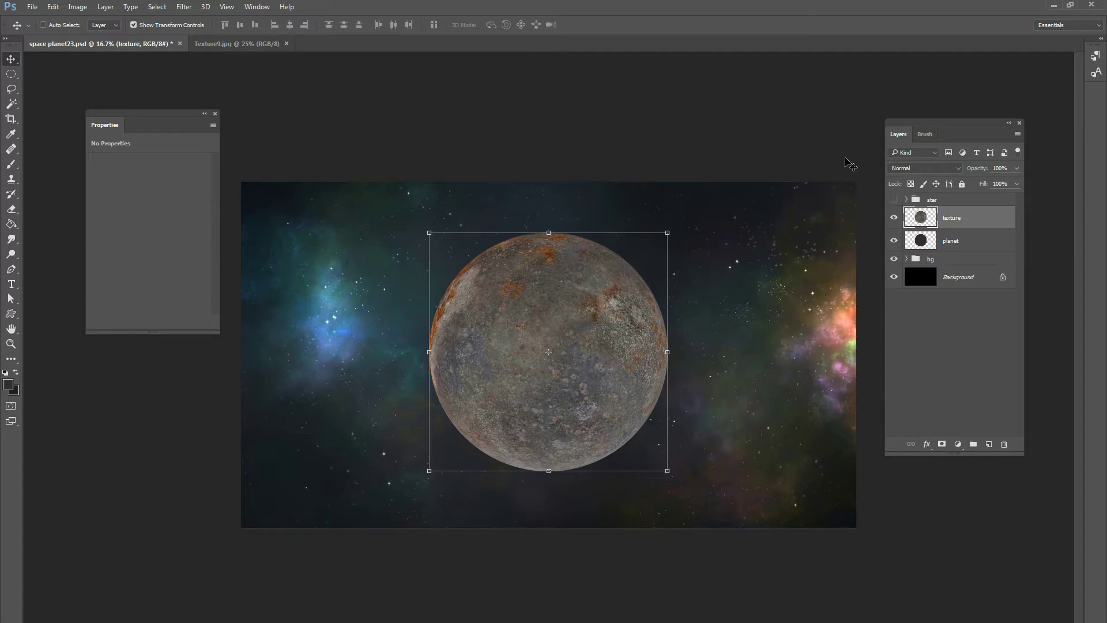
{"action": "key", "text": "ctrl+alt+g"}
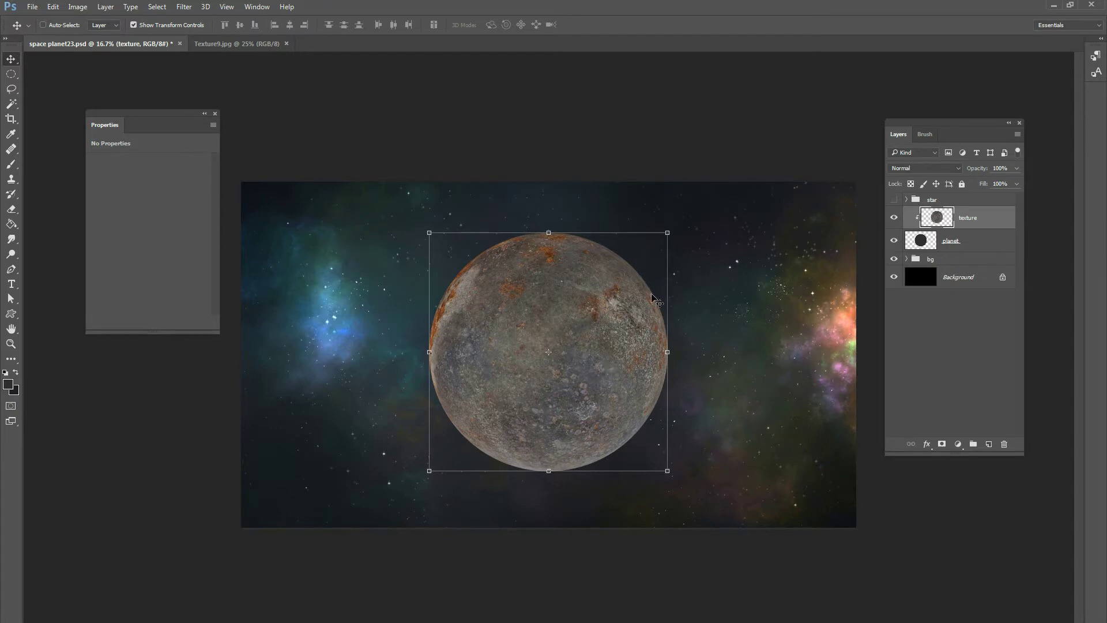
Step: Blend the texture in Soft Light at about 71% opacity and add a new layer above
{"action": "left_click", "coordinate": [916, 169]}
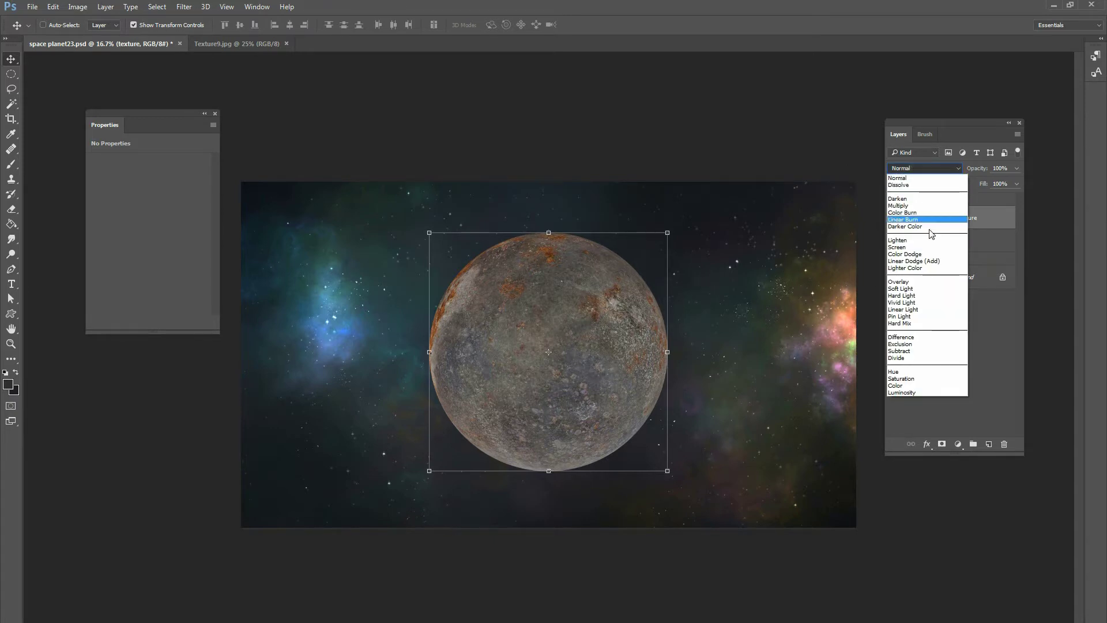
{"action": "left_click", "coordinate": [900, 288]}
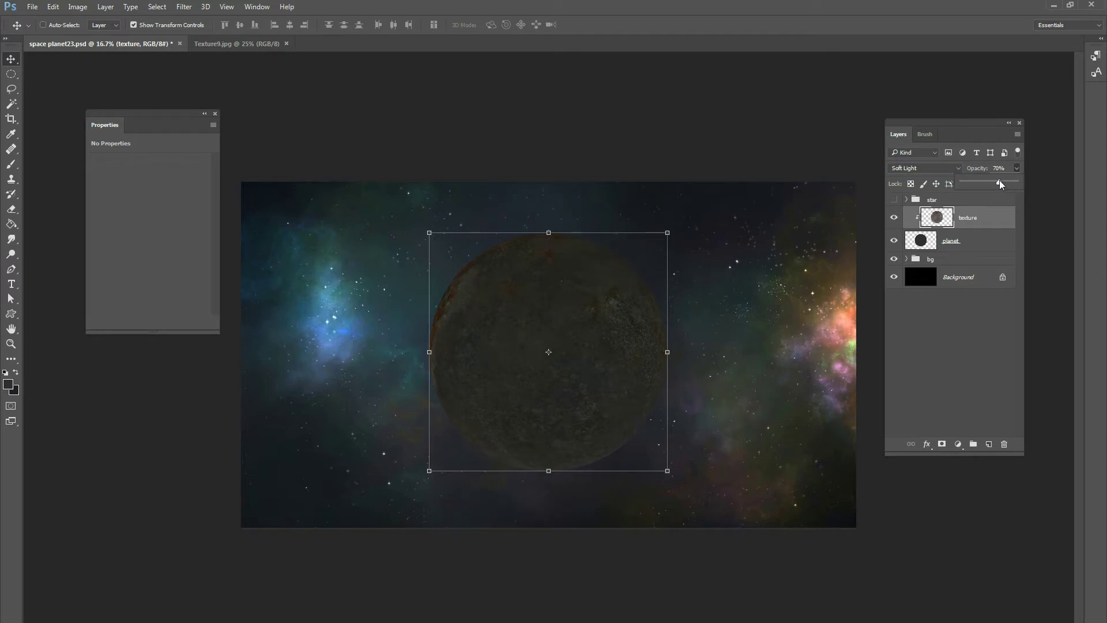
{"action": "left_click_drag", "start_coordinate": [999, 179], "coordinate": [1000, 180]}
{"action": "left_click", "coordinate": [960, 286]}
{"action": "left_click", "coordinate": [988, 445]}
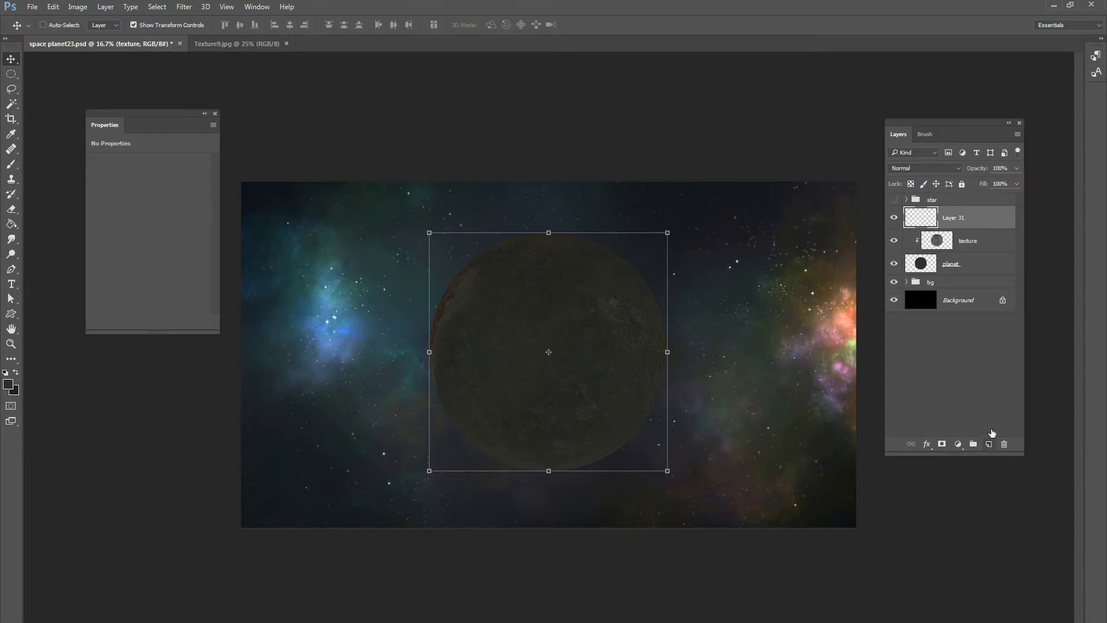
Step: Name the new layer glow and clip it to the texture layer
{"action": "double_click", "coordinate": [954, 218]}
{"action": "type", "text": "glow"}
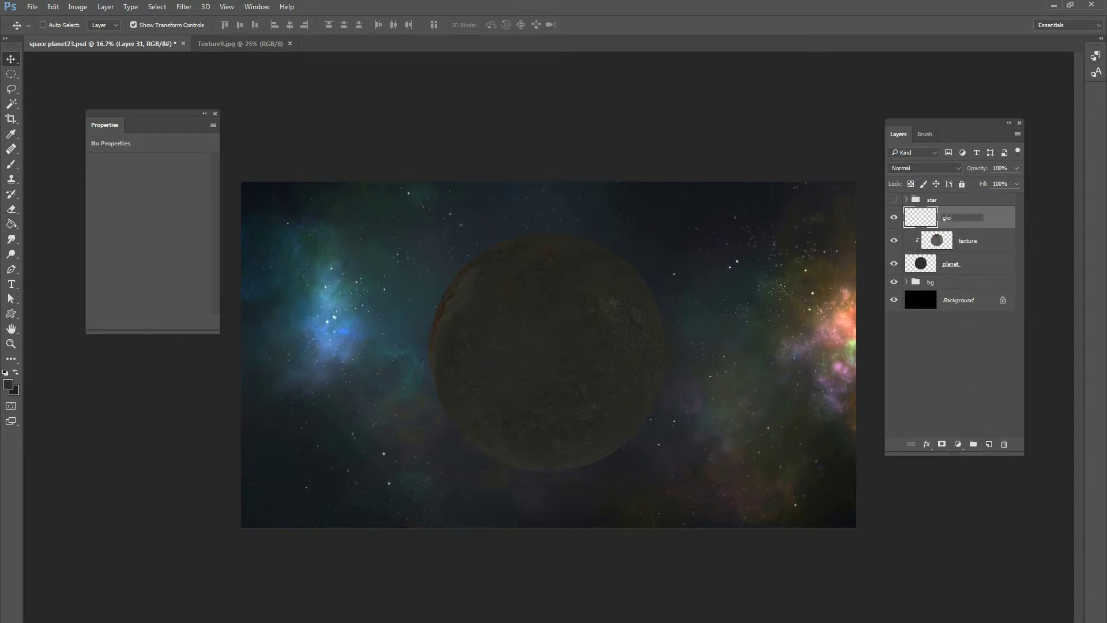
{"action": "key", "text": "Return"}
{"action": "key", "text": "ctrl+alt+g"}
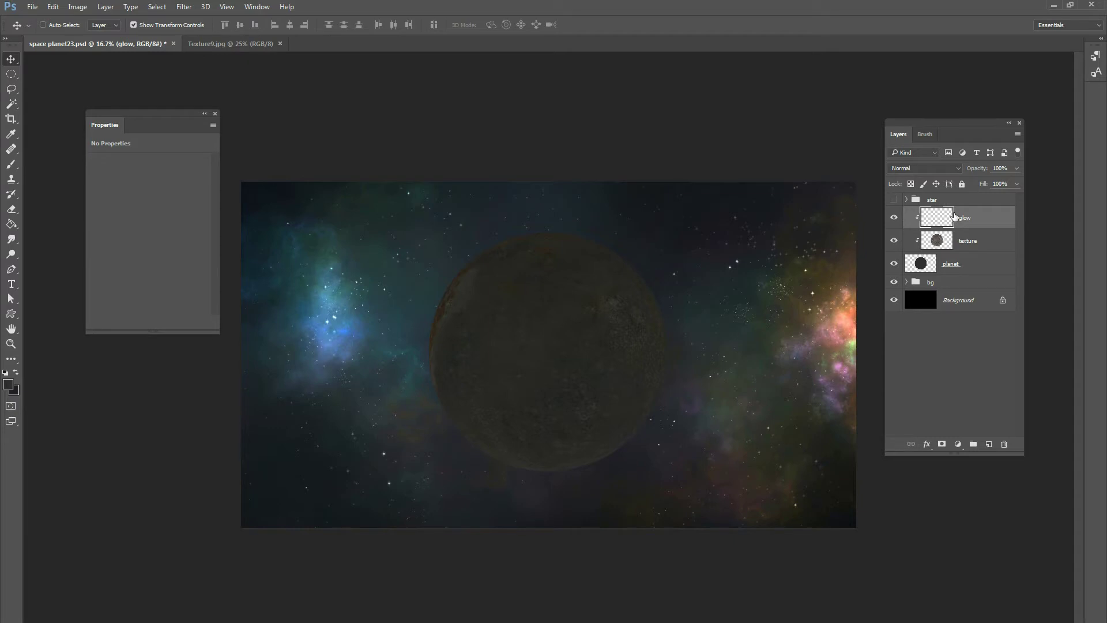
Step: Choose a blue-grey foreground colour for the brush and set the glow layer to Screen
{"action": "left_click", "coordinate": [11, 164]}
{"action": "left_click", "coordinate": [8, 384]}
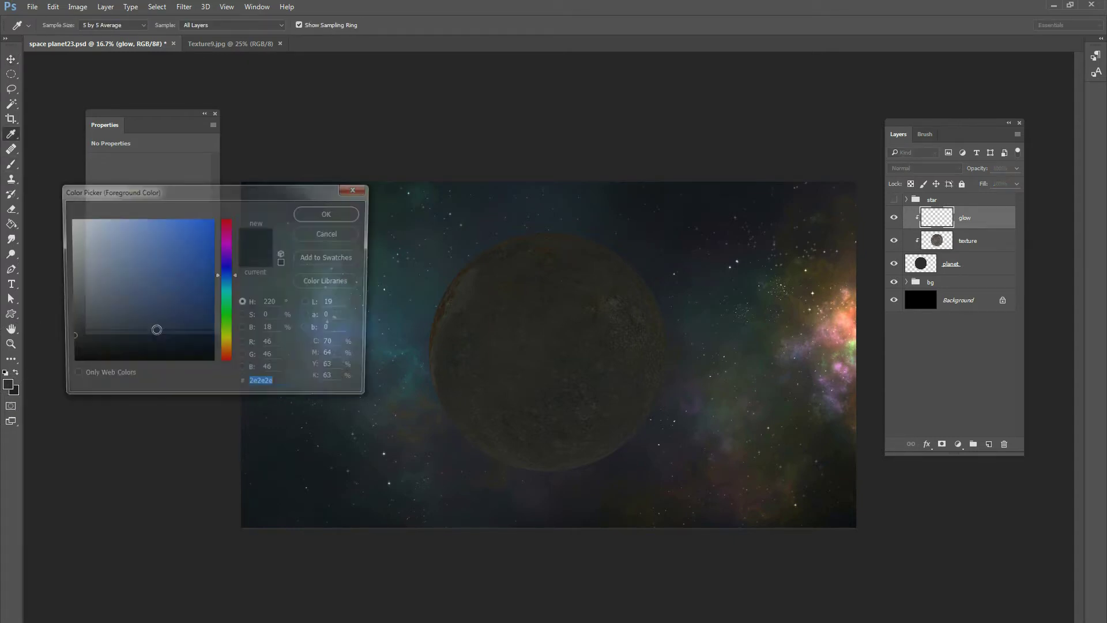
{"action": "left_click", "coordinate": [229, 285]}
{"action": "left_click_drag", "start_coordinate": [123, 263], "coordinate": [95, 281]}
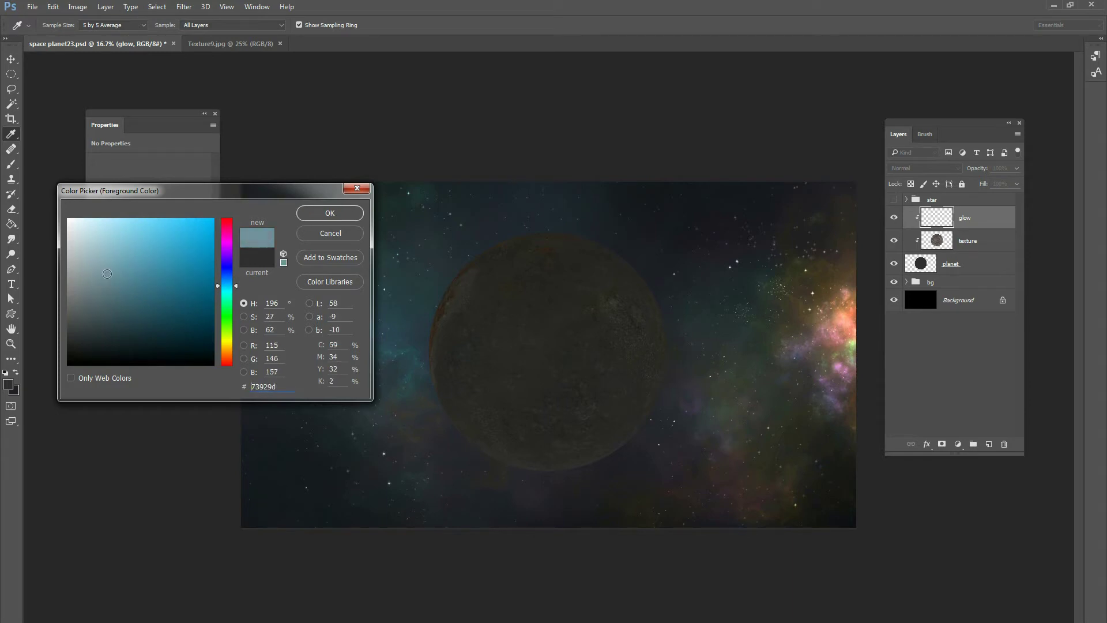
{"action": "left_click", "coordinate": [329, 213]}
{"action": "key", "text": "b"}
{"action": "left_click", "coordinate": [925, 168]}
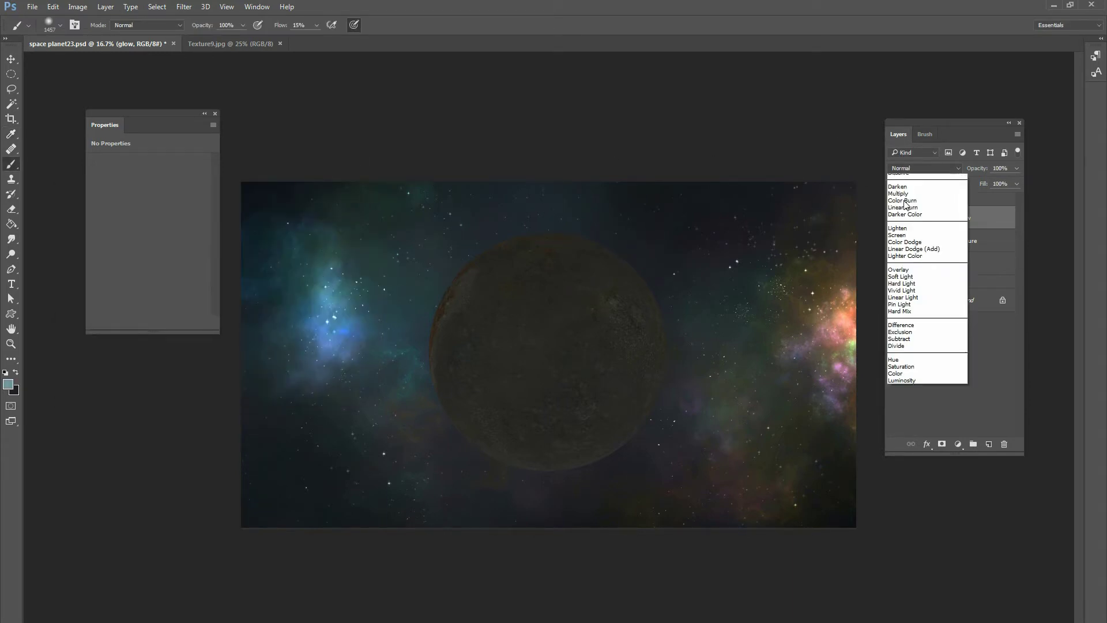
{"action": "left_click", "coordinate": [914, 249]}
Step: Brush a soft blue glow along the planet's left rim with a large soft brush, lowering the flow
{"action": "right_click", "coordinate": [449, 249]}
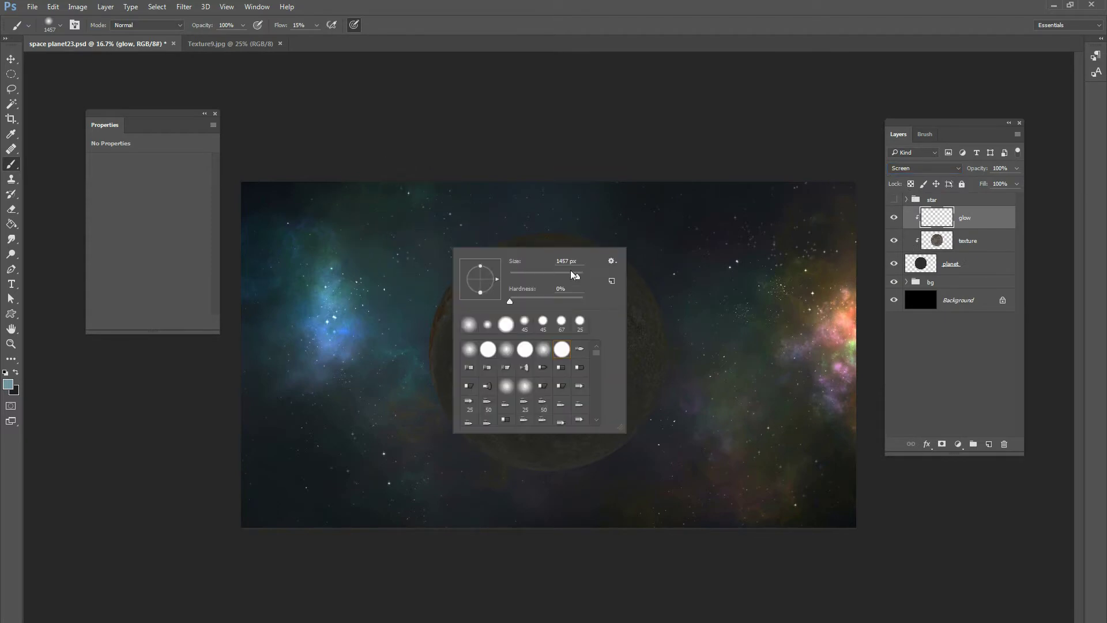
{"action": "left_click", "coordinate": [487, 217]}
{"action": "left_click", "coordinate": [479, 220]}
{"action": "mouse_move", "coordinate": [479, 221]}
{"action": "left_mouse_down"}
{"action": "mouse_move", "coordinate": [423, 271]}
{"action": "mouse_move", "coordinate": [407, 343]}
{"action": "mouse_move", "coordinate": [418, 405]}
{"action": "mouse_move", "coordinate": [462, 465]}
{"action": "left_mouse_up"}
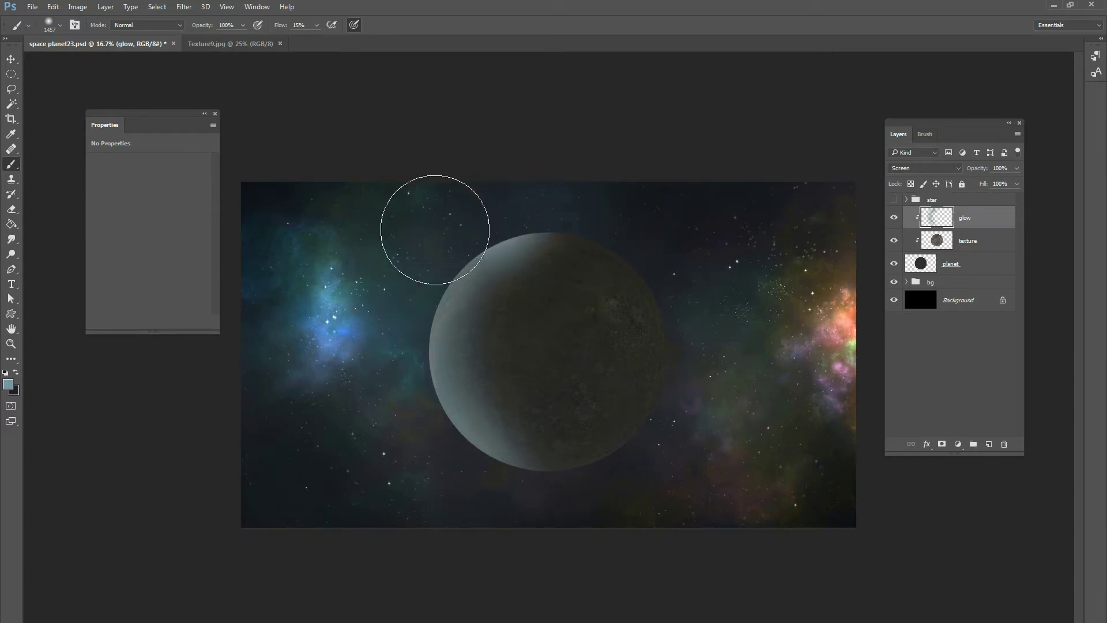
{"action": "mouse_move", "coordinate": [395, 276]}
{"action": "left_mouse_down"}
{"action": "mouse_move", "coordinate": [386, 412]}
{"action": "mouse_move", "coordinate": [419, 459]}
{"action": "left_mouse_up"}
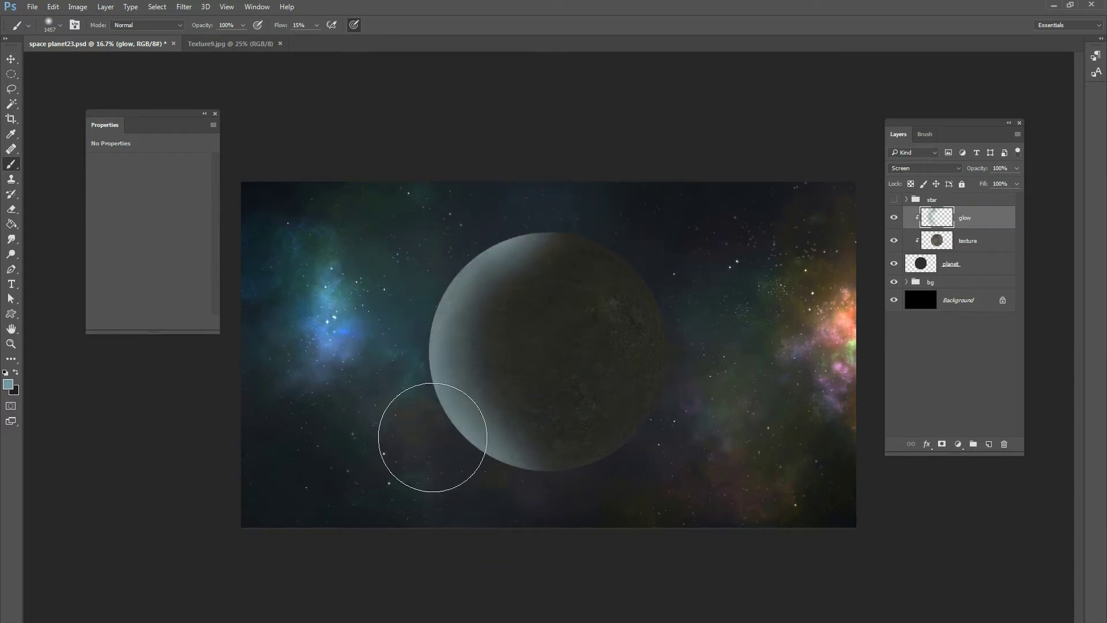
{"action": "mouse_move", "coordinate": [428, 230]}
{"action": "left_mouse_down"}
{"action": "mouse_move", "coordinate": [409, 343]}
{"action": "mouse_move", "coordinate": [456, 446]}
{"action": "mouse_move", "coordinate": [492, 487]}
{"action": "left_mouse_up"}
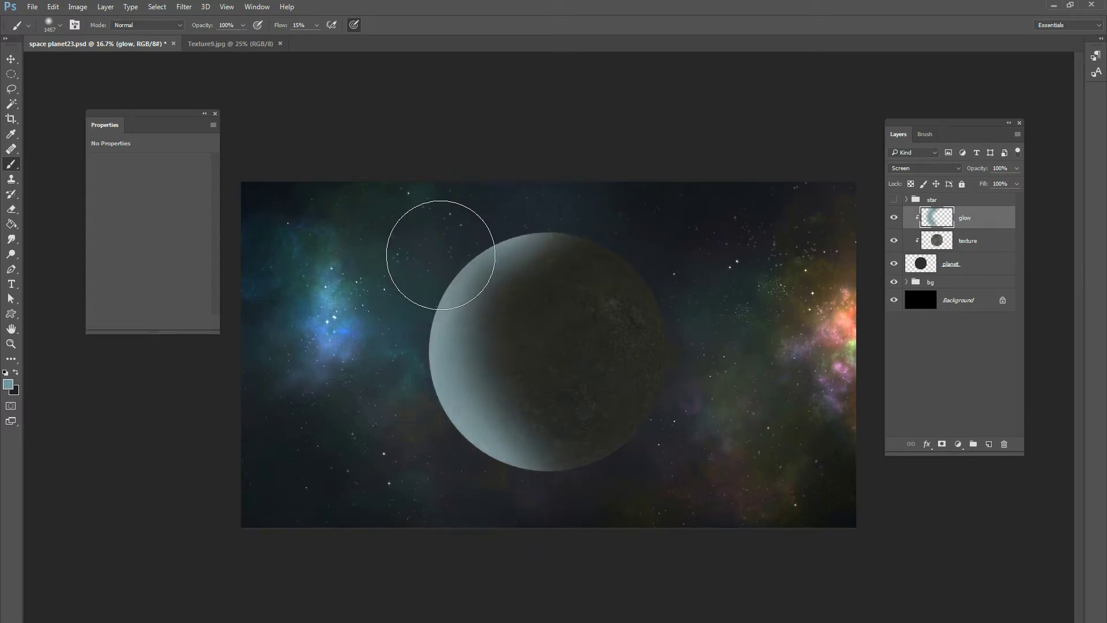
{"action": "left_click_drag", "start_coordinate": [316, 25], "coordinate": [312, 42]}
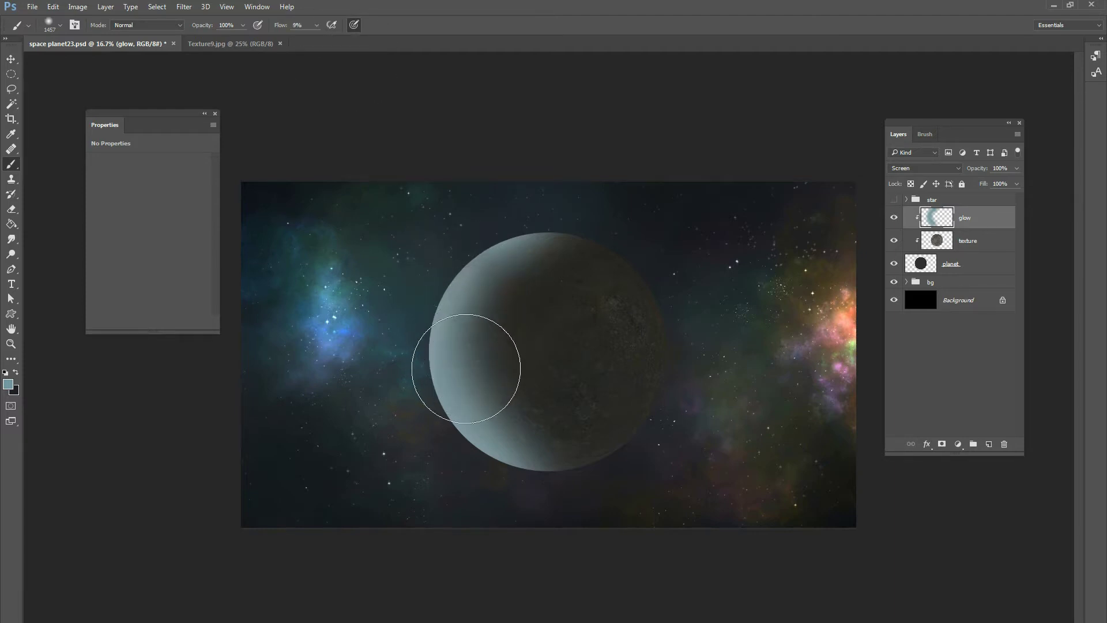
{"action": "left_click_drag", "start_coordinate": [469, 346], "coordinate": [425, 346]}
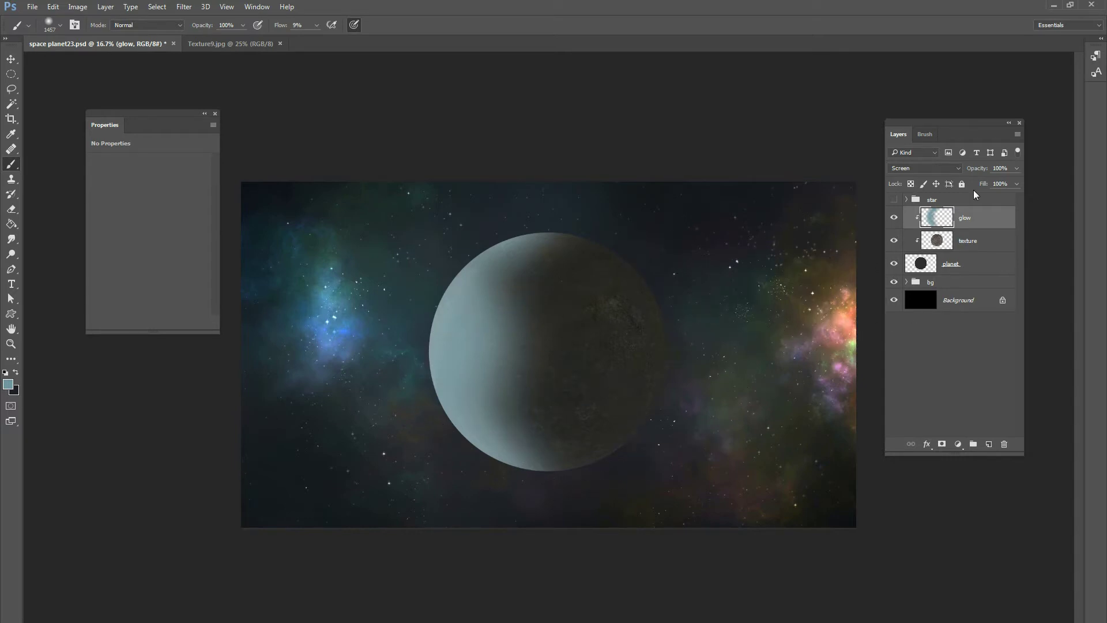
Step: Paint a pale beige glow along the planet's right rim and drop the glow layer to 39% opacity
{"action": "left_click", "coordinate": [9, 384]}
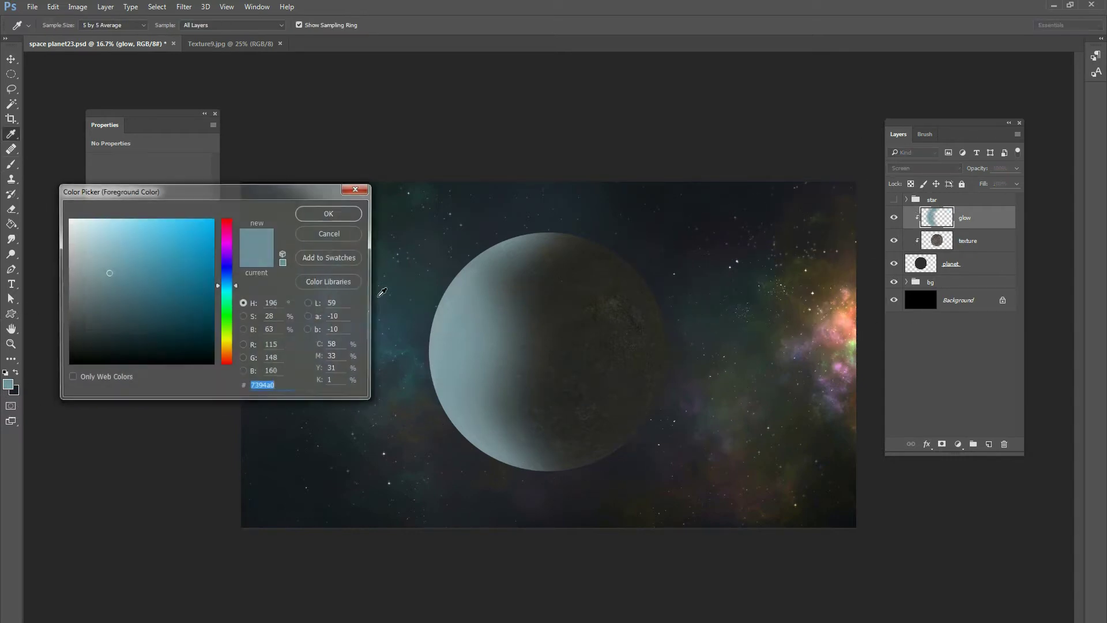
{"action": "left_click_drag", "start_coordinate": [226, 287], "coordinate": [226, 347]}
{"action": "left_click", "coordinate": [104, 244]}
{"action": "left_click", "coordinate": [227, 352]}
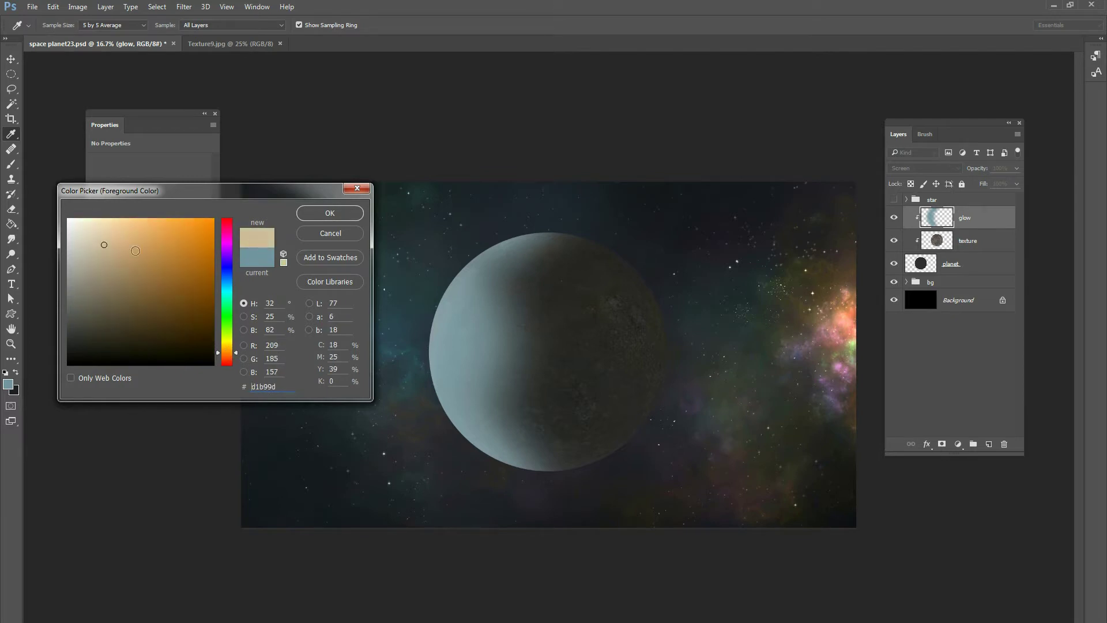
{"action": "left_click", "coordinate": [104, 235]}
{"action": "left_click", "coordinate": [329, 213]}
{"action": "key", "text": "b"}
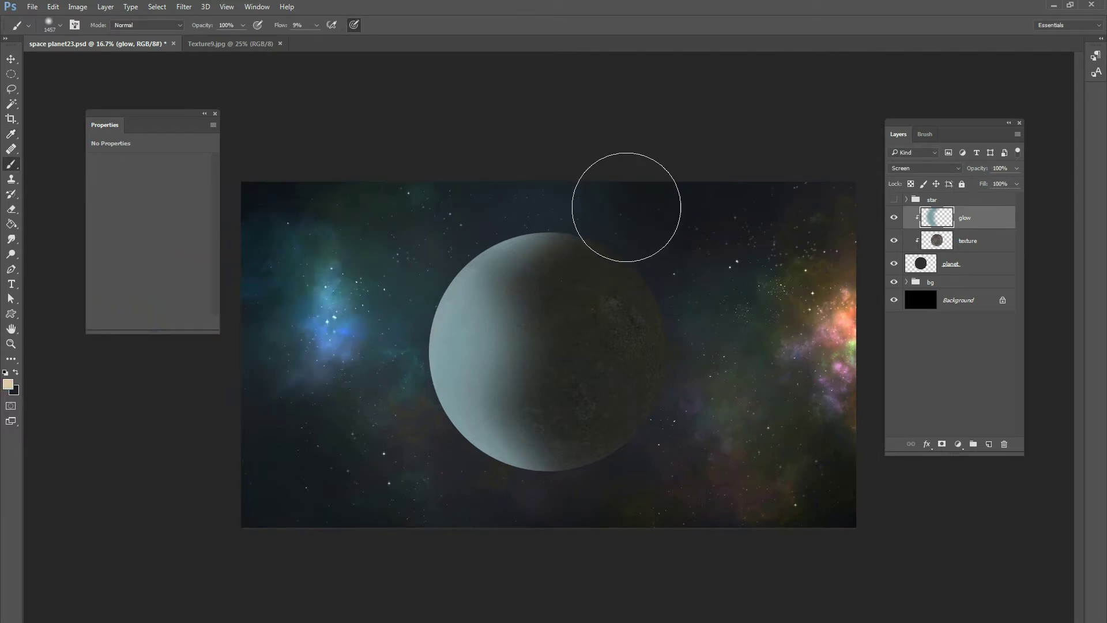
{"action": "mouse_move", "coordinate": [705, 311]}
{"action": "left_mouse_down"}
{"action": "mouse_move", "coordinate": [701, 424]}
{"action": "mouse_move", "coordinate": [673, 472]}
{"action": "mouse_move", "coordinate": [606, 517]}
{"action": "mouse_move", "coordinate": [675, 464]}
{"action": "mouse_move", "coordinate": [695, 426]}
{"action": "mouse_move", "coordinate": [712, 313]}
{"action": "mouse_move", "coordinate": [682, 250]}
{"action": "mouse_move", "coordinate": [615, 194]}
{"action": "mouse_move", "coordinate": [681, 245]}
{"action": "mouse_move", "coordinate": [704, 301]}
{"action": "mouse_move", "coordinate": [708, 375]}
{"action": "mouse_move", "coordinate": [687, 431]}
{"action": "mouse_move", "coordinate": [692, 359]}
{"action": "mouse_move", "coordinate": [659, 228]}
{"action": "mouse_move", "coordinate": [673, 213]}
{"action": "mouse_move", "coordinate": [674, 281]}
{"action": "mouse_move", "coordinate": [654, 252]}
{"action": "mouse_move", "coordinate": [674, 305]}
{"action": "mouse_move", "coordinate": [665, 403]}
{"action": "mouse_move", "coordinate": [625, 464]}
{"action": "mouse_move", "coordinate": [571, 494]}
{"action": "left_mouse_up"}
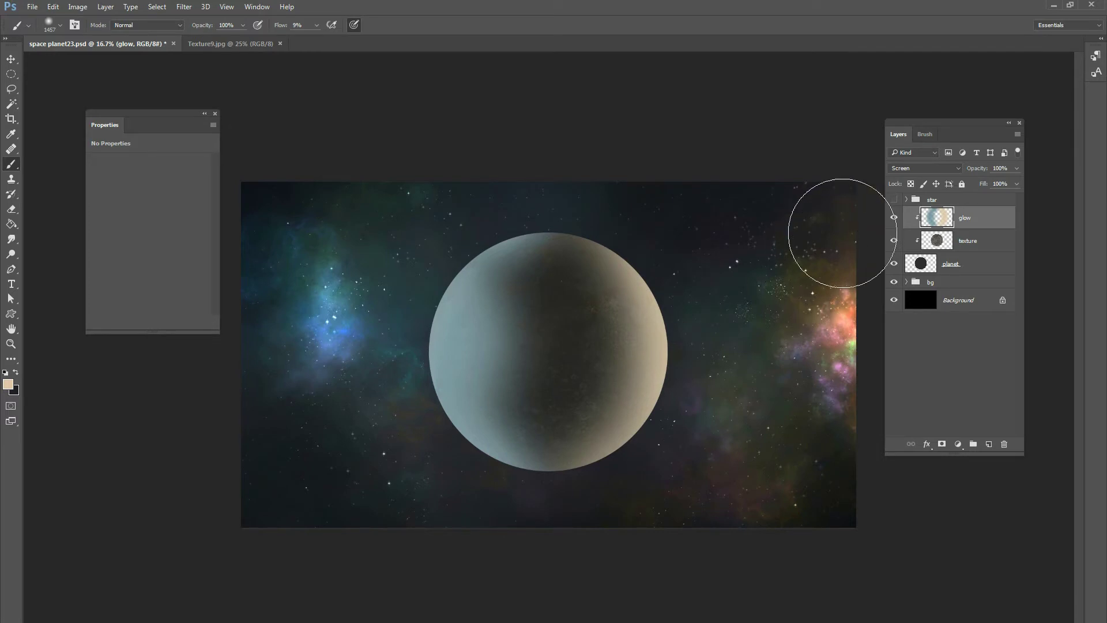
{"action": "mouse_move", "coordinate": [994, 185]}
{"action": "left_mouse_down"}
{"action": "mouse_move", "coordinate": [963, 185]}
{"action": "mouse_move", "coordinate": [980, 185]}
{"action": "left_mouse_up"}
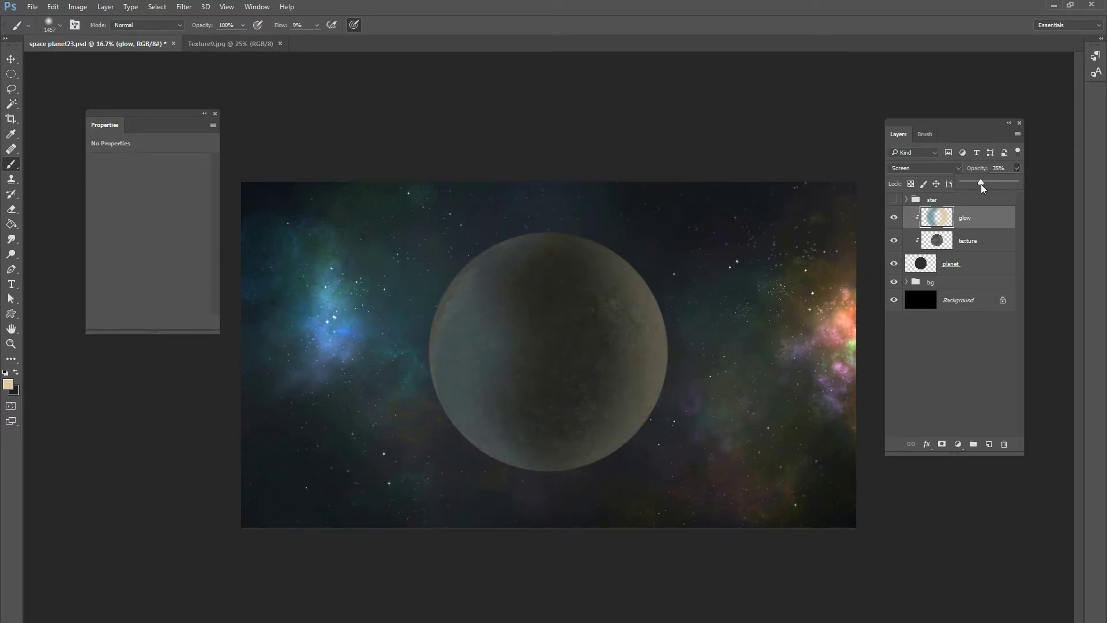
{"action": "left_click_drag", "start_coordinate": [984, 185], "coordinate": [983, 184]}
Step: Add a mask to the glow layer and paint black over the planet's centre
{"action": "left_click", "coordinate": [942, 443]}
{"action": "key", "text": "d"}
{"action": "key", "text": "x"}
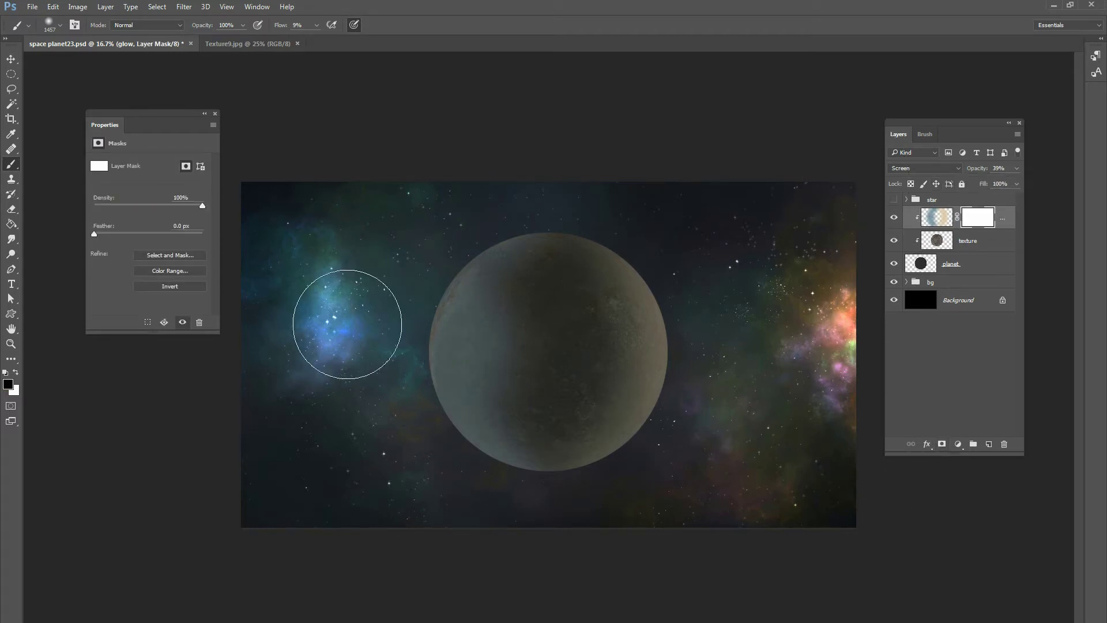
{"action": "mouse_move", "coordinate": [542, 302]}
{"action": "left_mouse_down"}
{"action": "mouse_move", "coordinate": [600, 330]}
{"action": "mouse_move", "coordinate": [596, 366]}
{"action": "mouse_move", "coordinate": [532, 392]}
{"action": "mouse_move", "coordinate": [516, 383]}
{"action": "mouse_move", "coordinate": [521, 337]}
{"action": "mouse_move", "coordinate": [536, 400]}
{"action": "mouse_move", "coordinate": [576, 397]}
{"action": "mouse_move", "coordinate": [584, 374]}
{"action": "mouse_move", "coordinate": [565, 394]}
{"action": "mouse_move", "coordinate": [513, 397]}
{"action": "mouse_move", "coordinate": [527, 424]}
{"action": "mouse_move", "coordinate": [572, 407]}
{"action": "mouse_move", "coordinate": [574, 353]}
{"action": "mouse_move", "coordinate": [556, 290]}
{"action": "mouse_move", "coordinate": [528, 289]}
{"action": "mouse_move", "coordinate": [575, 285]}
{"action": "left_mouse_up"}
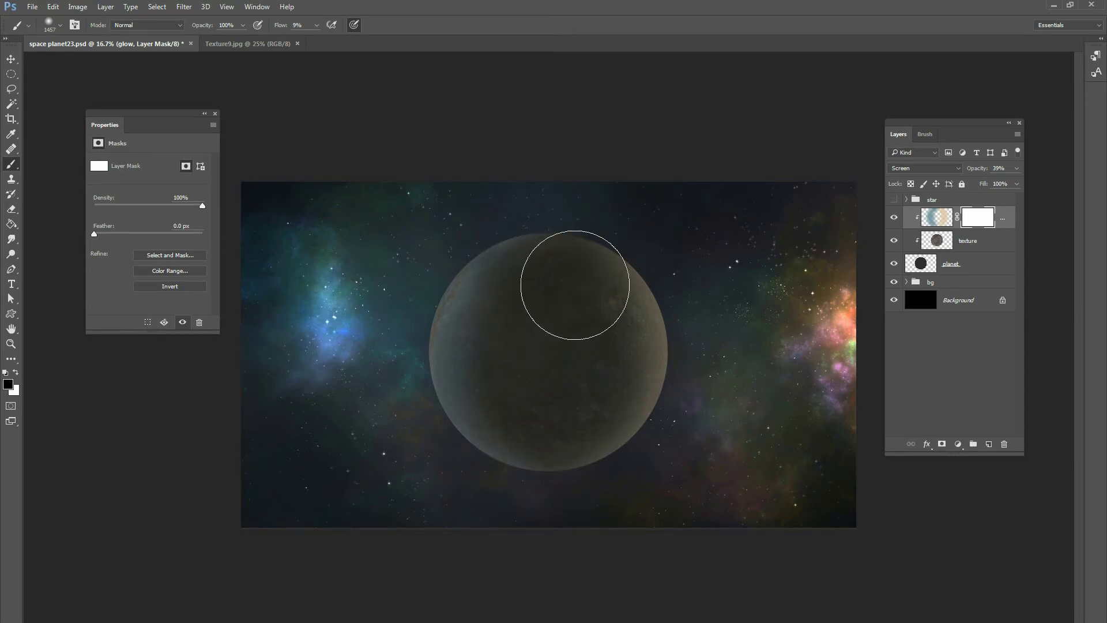
Step: Toggle the glow layer's visibility to compare, then add a new empty layer
{"action": "left_click", "coordinate": [902, 220]}
{"action": "left_click", "coordinate": [895, 218]}
{"action": "left_click", "coordinate": [894, 218]}
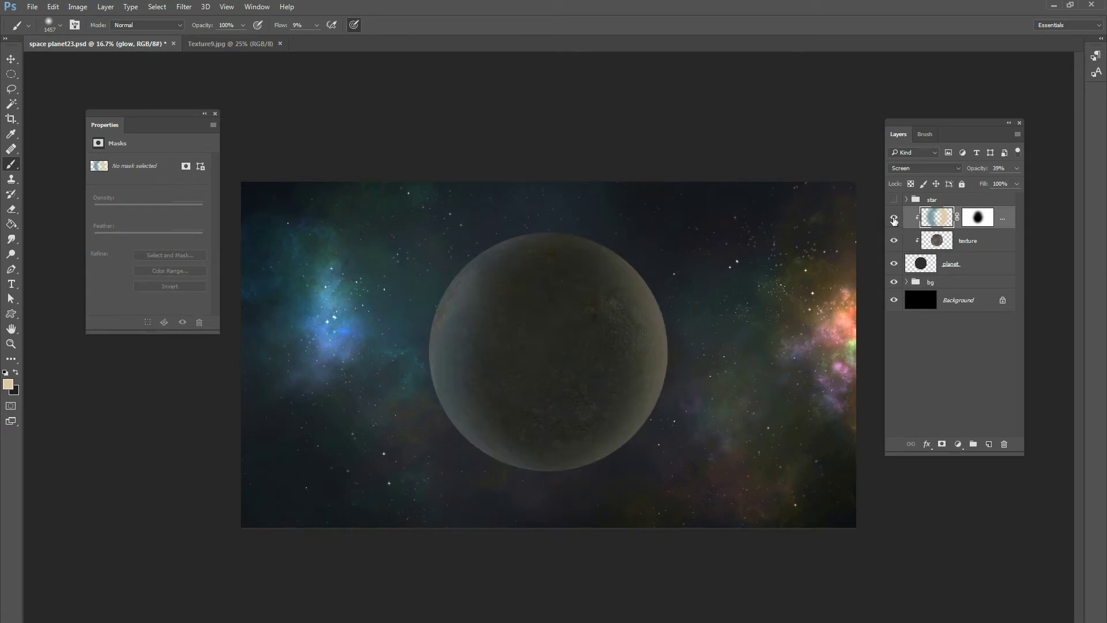
{"action": "left_click", "coordinate": [894, 219]}
{"action": "left_click", "coordinate": [894, 219]}
{"action": "left_click", "coordinate": [893, 218]}
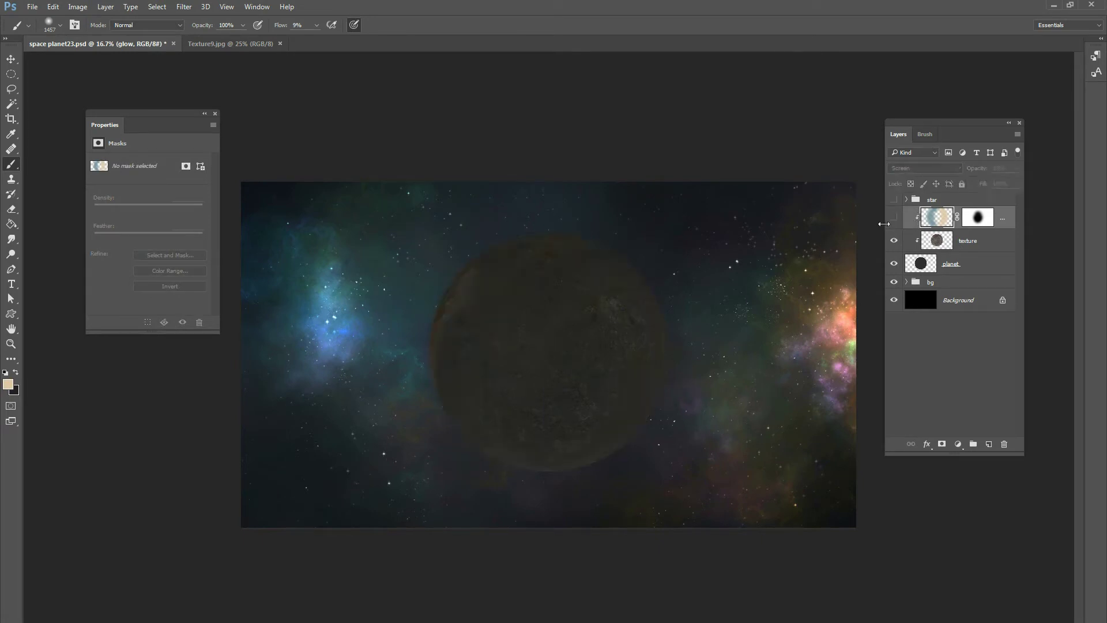
{"action": "left_click", "coordinate": [893, 218]}
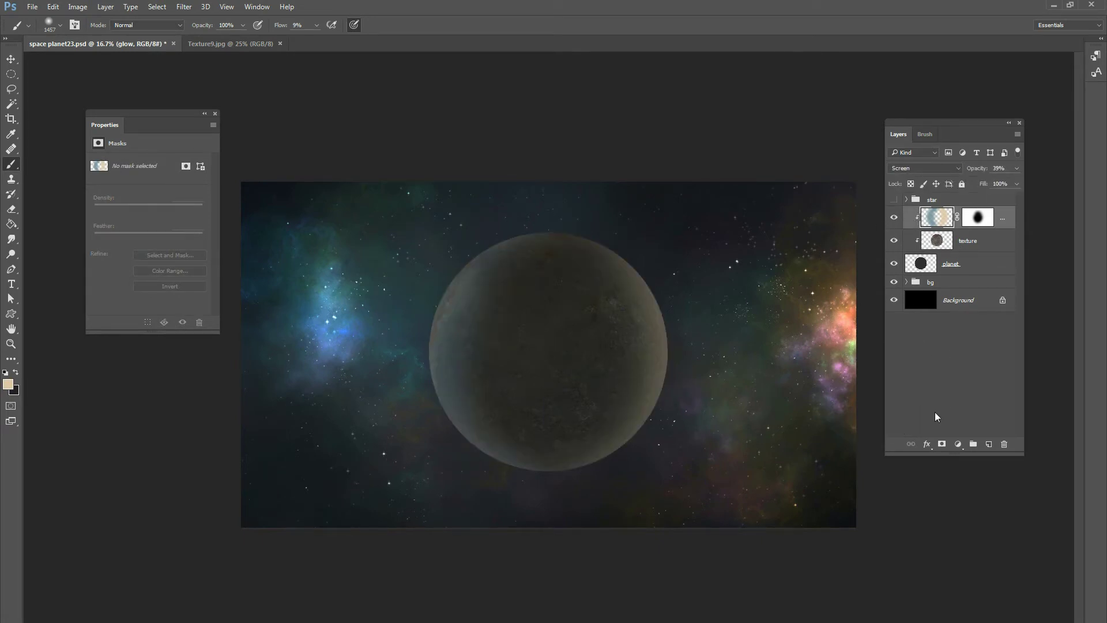
{"action": "left_click", "coordinate": [988, 444]}
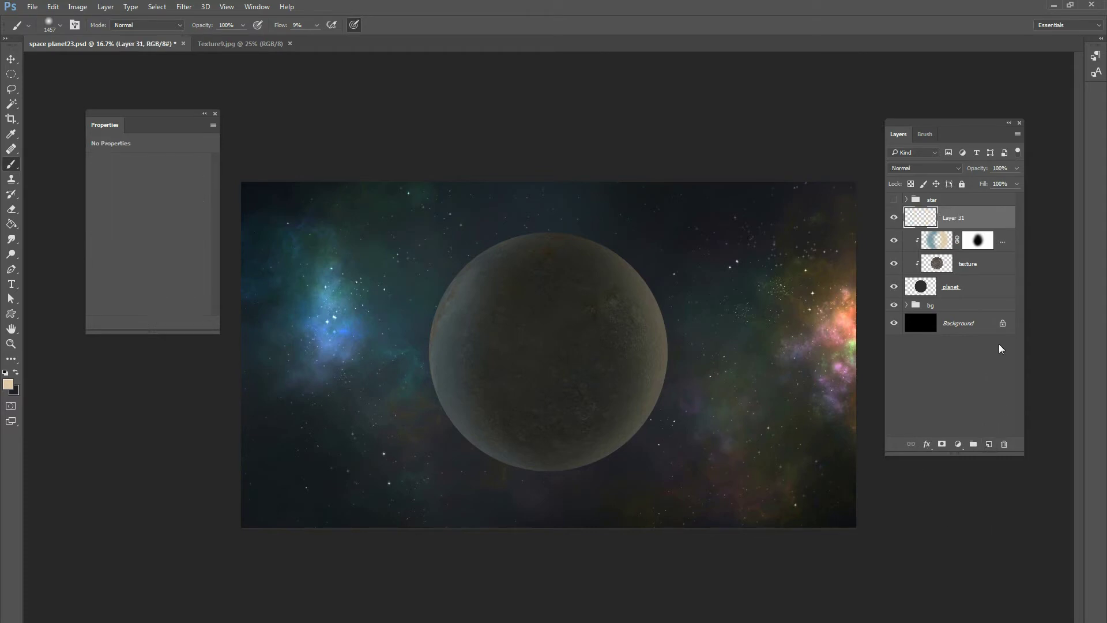
Step: Name the new layer atmosphere and load the planet's circular selection
{"action": "double_click", "coordinate": [953, 218]}
{"action": "type", "text": "atmosphere"}
{"action": "key", "text": "Return"}
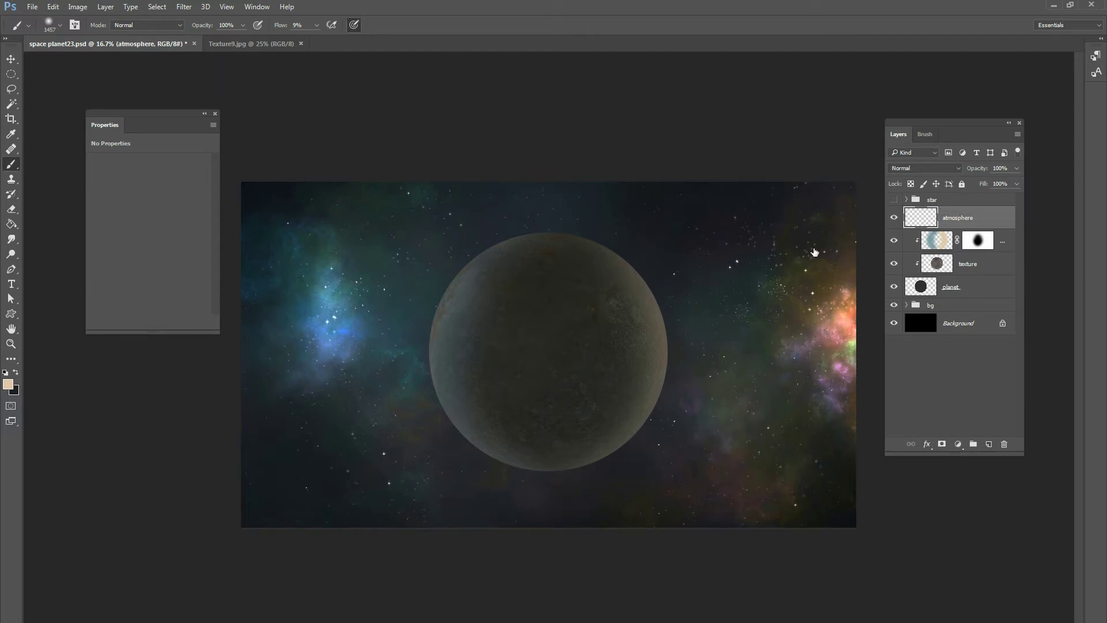
{"action": "left_click", "coordinate": [923, 287], "text": "ctrl"}
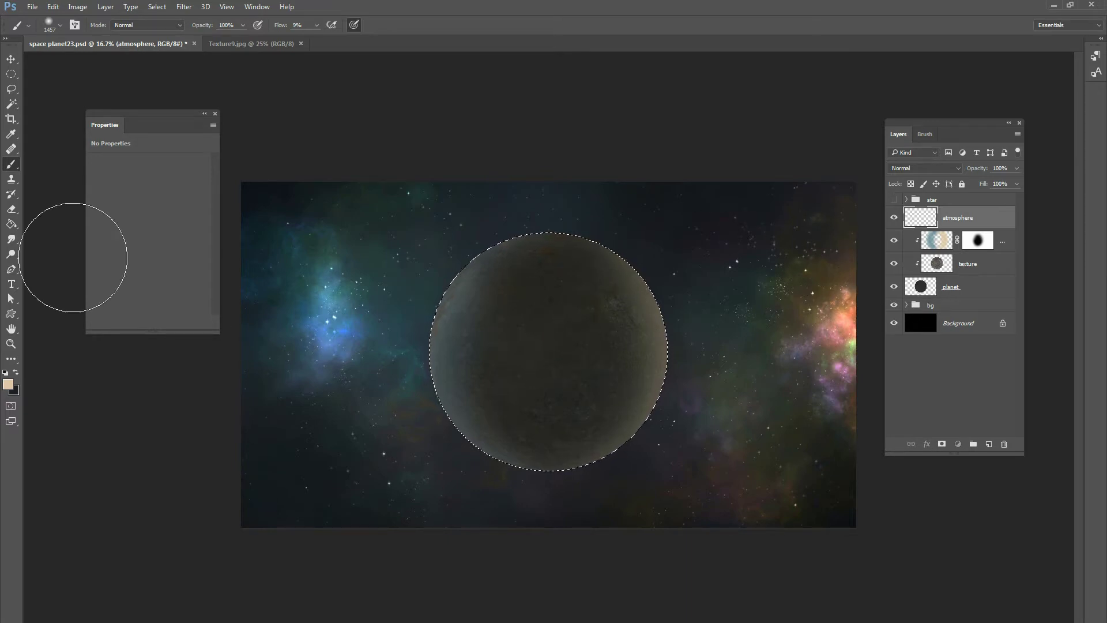
Step: Fill the selection with light cyan #7bb1be and deselect
{"action": "left_click_drag", "start_coordinate": [12, 224], "coordinate": [58, 232]}
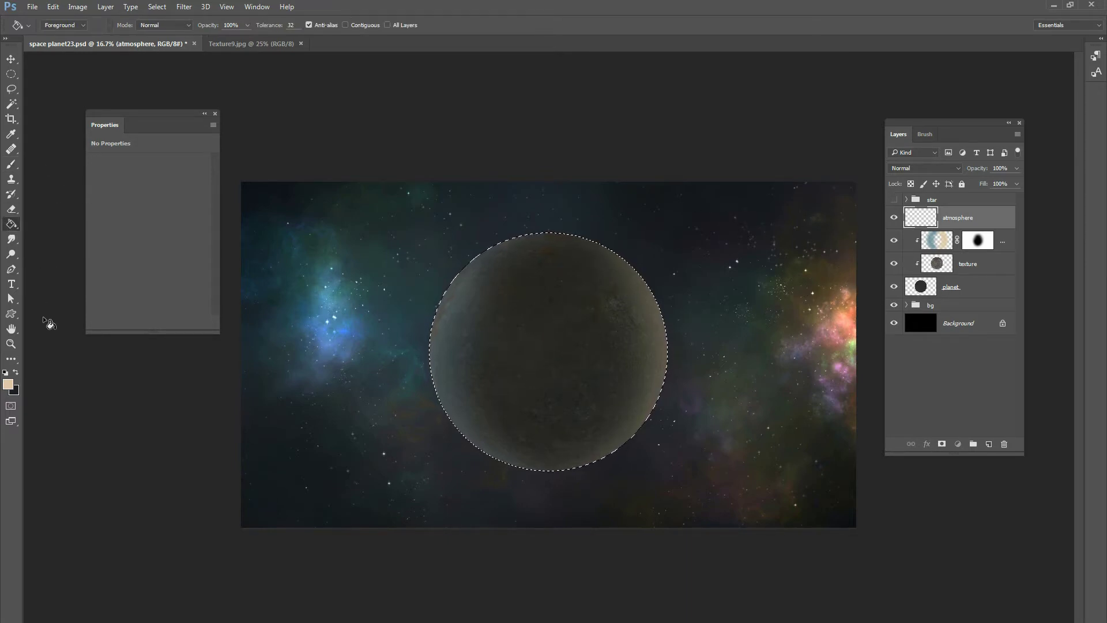
{"action": "left_click", "coordinate": [11, 386]}
{"action": "left_click_drag", "start_coordinate": [232, 276], "coordinate": [232, 287]}
{"action": "left_click_drag", "start_coordinate": [107, 237], "coordinate": [120, 254]}
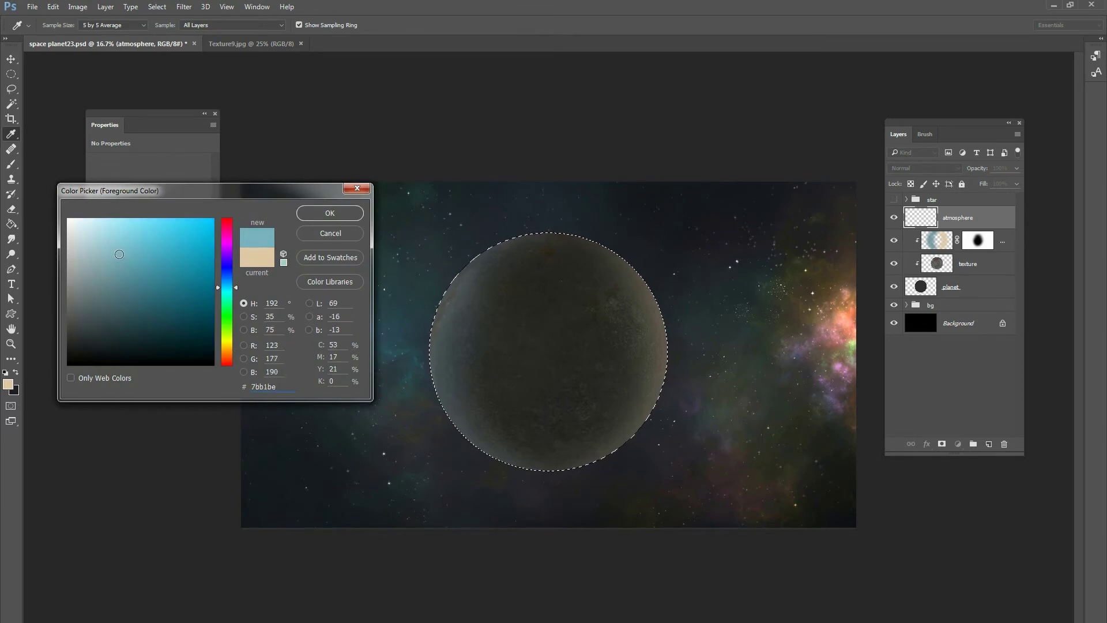
{"action": "left_click", "coordinate": [305, 213]}
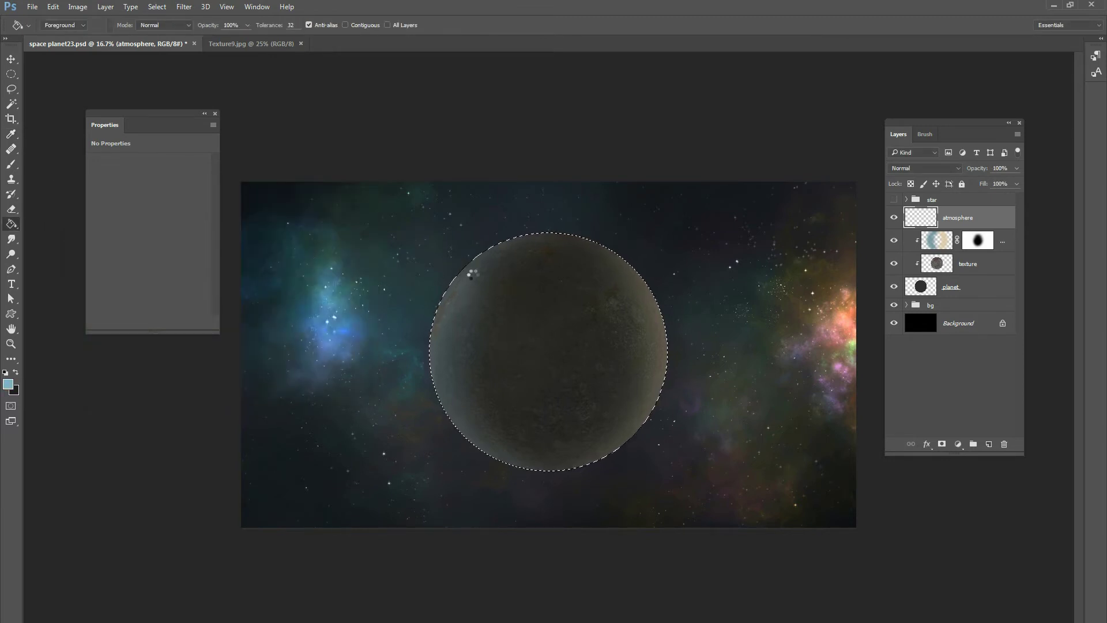
{"action": "key", "text": "alt+BackSpace"}
{"action": "left_click", "coordinate": [157, 6]}
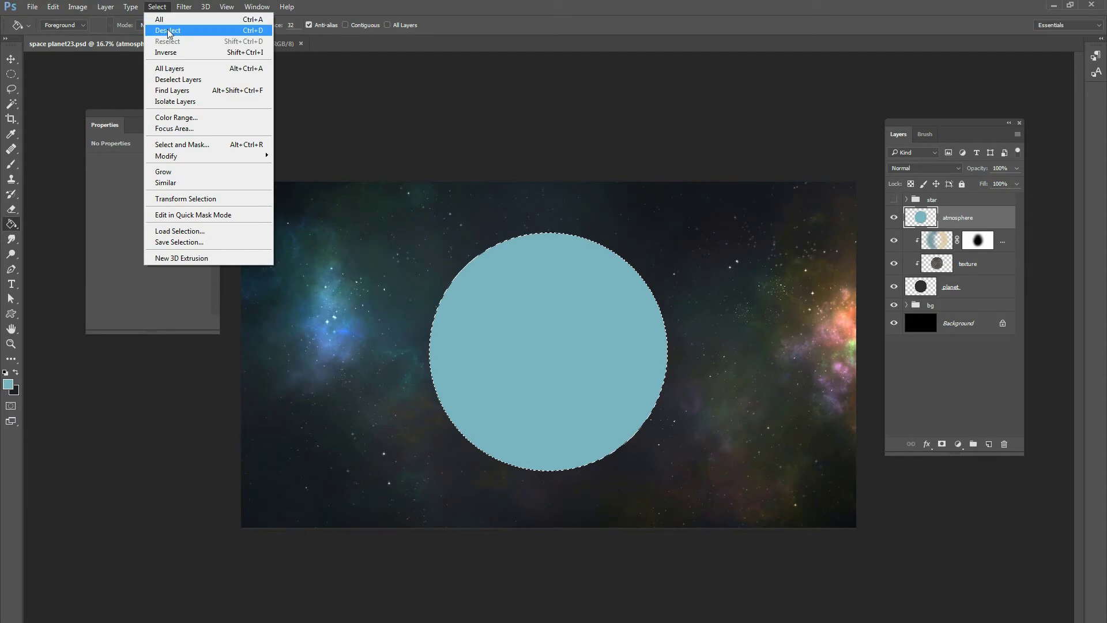
{"action": "left_click", "coordinate": [167, 31]}
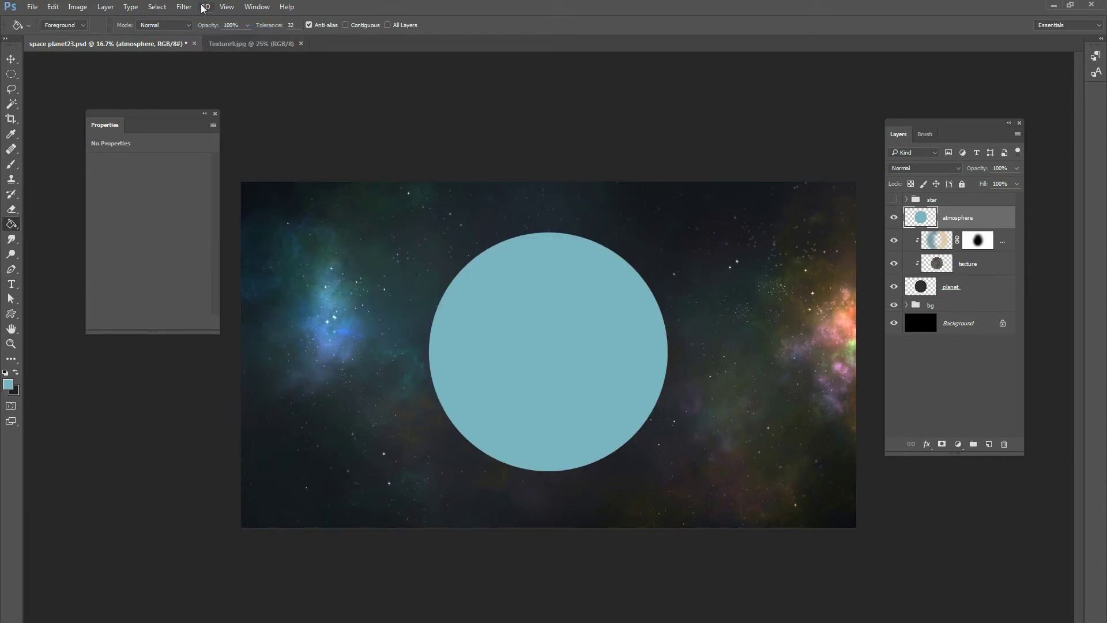
Step: Soften the cyan atmosphere circle's edge with a 95.6-pixel Gaussian Blur
{"action": "left_click", "coordinate": [184, 7]}
{"action": "mouse_move", "coordinate": [202, 135]}
{"action": "left_click", "coordinate": [139, 178]}
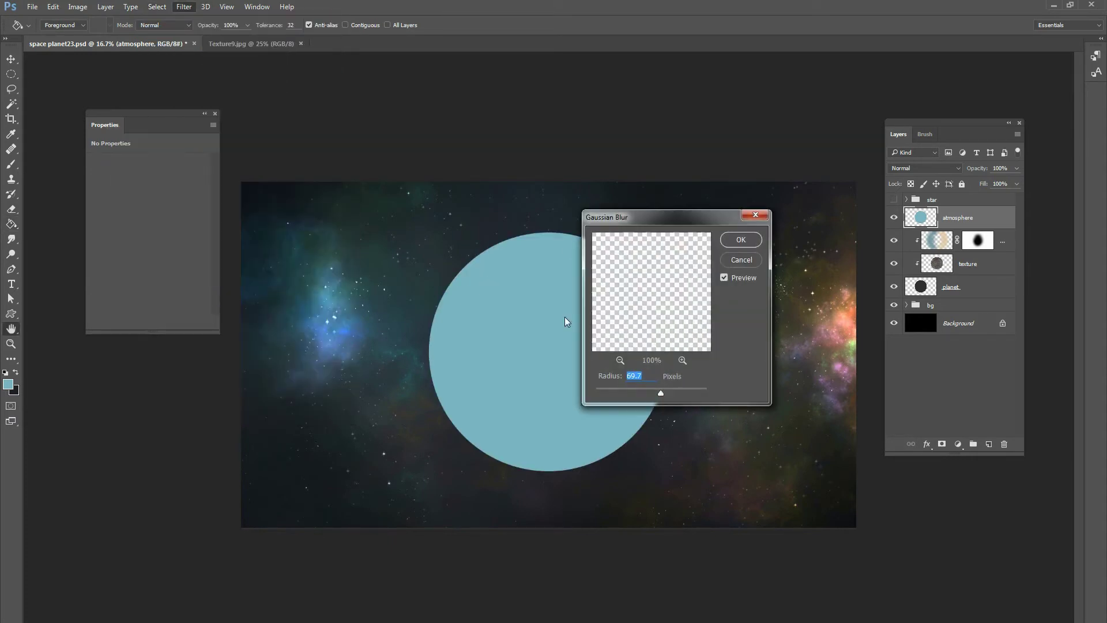
{"action": "left_click_drag", "start_coordinate": [660, 218], "coordinate": [702, 171]}
{"action": "left_click_drag", "start_coordinate": [702, 346], "coordinate": [710, 345]}
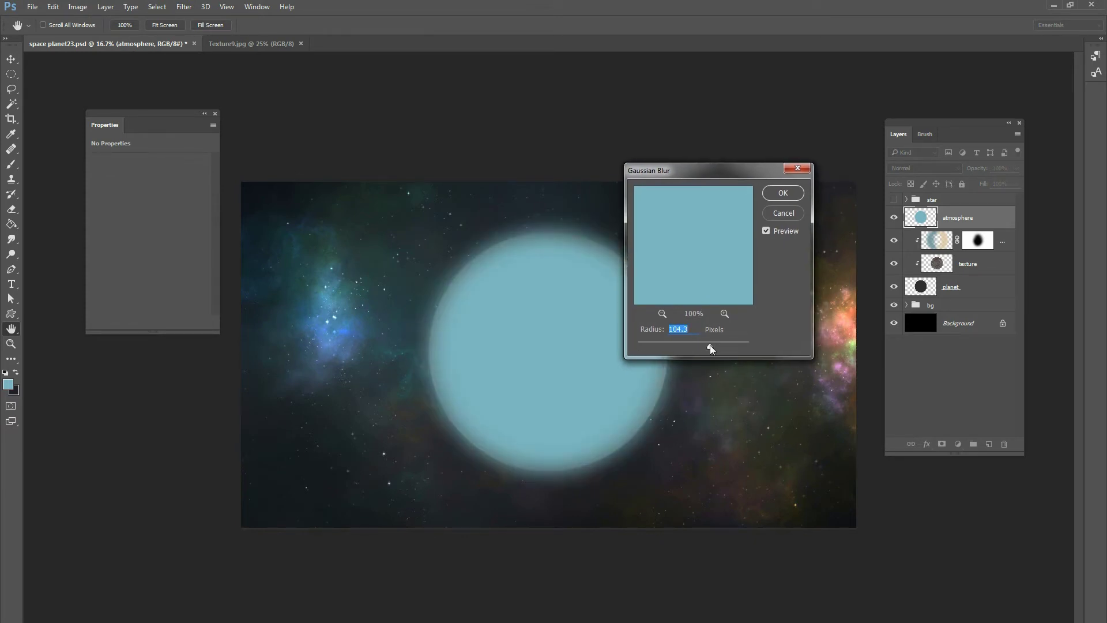
{"action": "left_click_drag", "start_coordinate": [710, 345], "coordinate": [704, 346]}
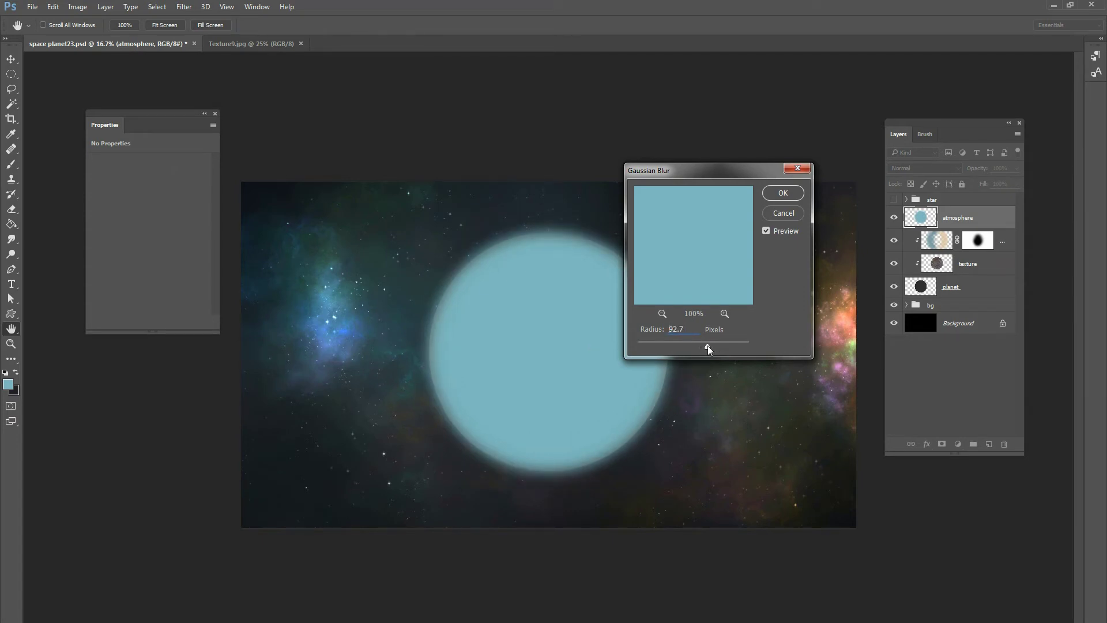
{"action": "left_click", "coordinate": [707, 345]}
{"action": "left_click", "coordinate": [707, 346]}
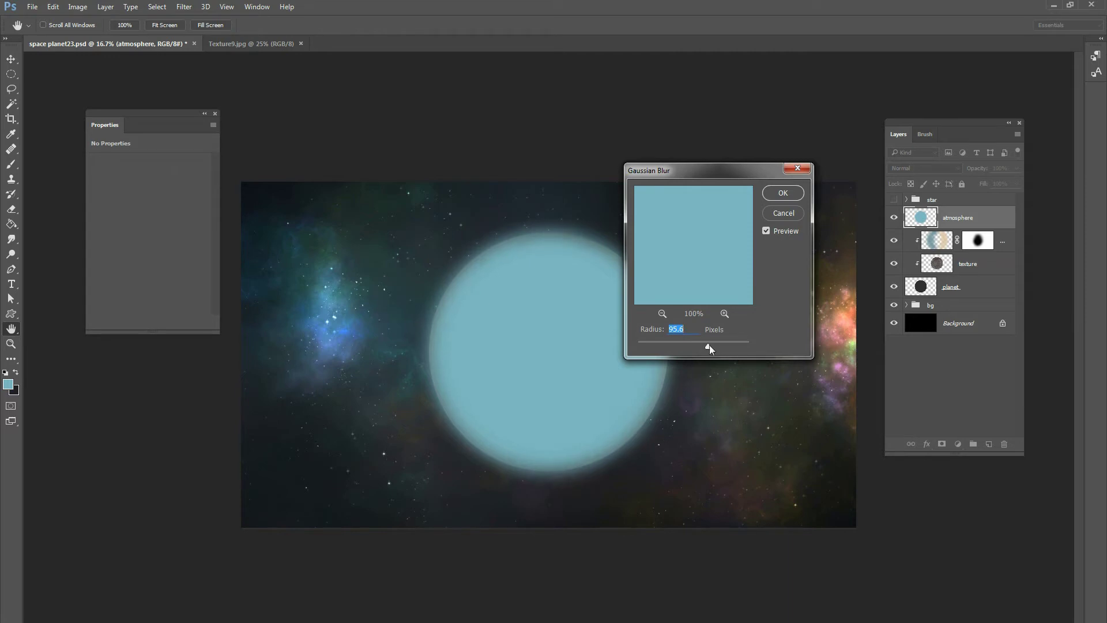
{"action": "left_click", "coordinate": [782, 193]}
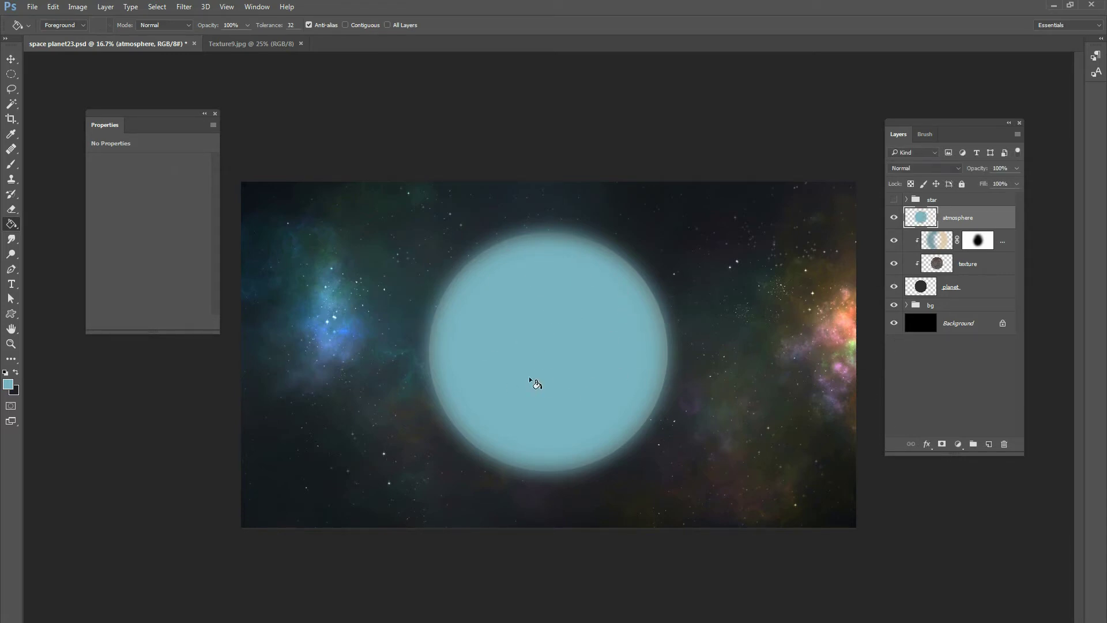
Step: Mask the atmosphere layer to the planet outline and invert it, leaving only the rim
{"action": "left_click", "coordinate": [924, 291], "text": "ctrl"}
{"action": "left_click", "coordinate": [941, 443]}
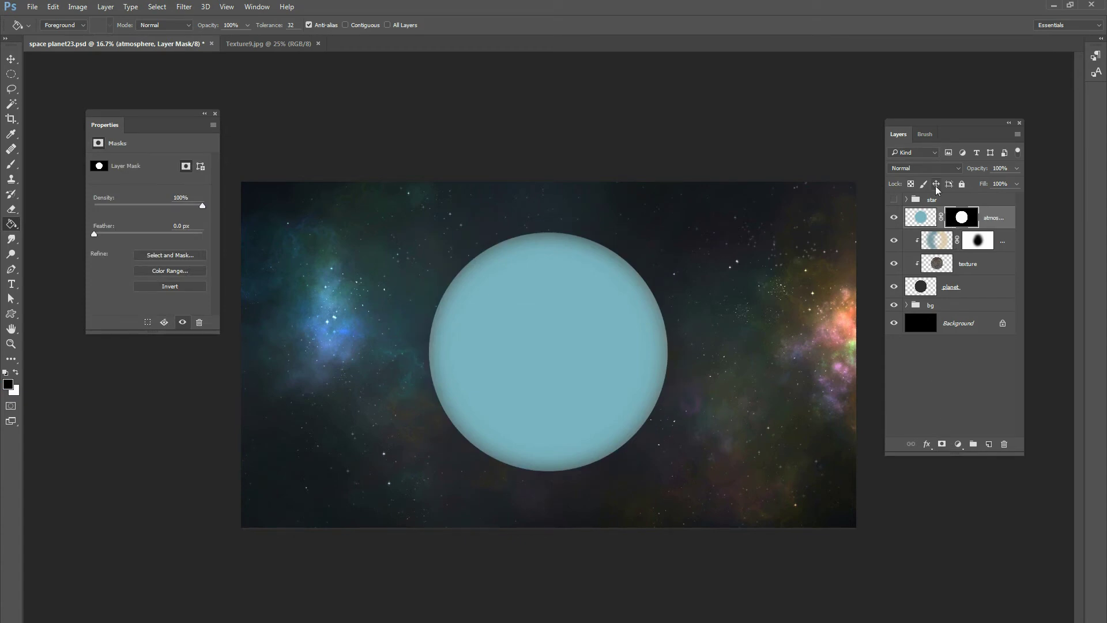
{"action": "key", "text": "ctrl+i"}
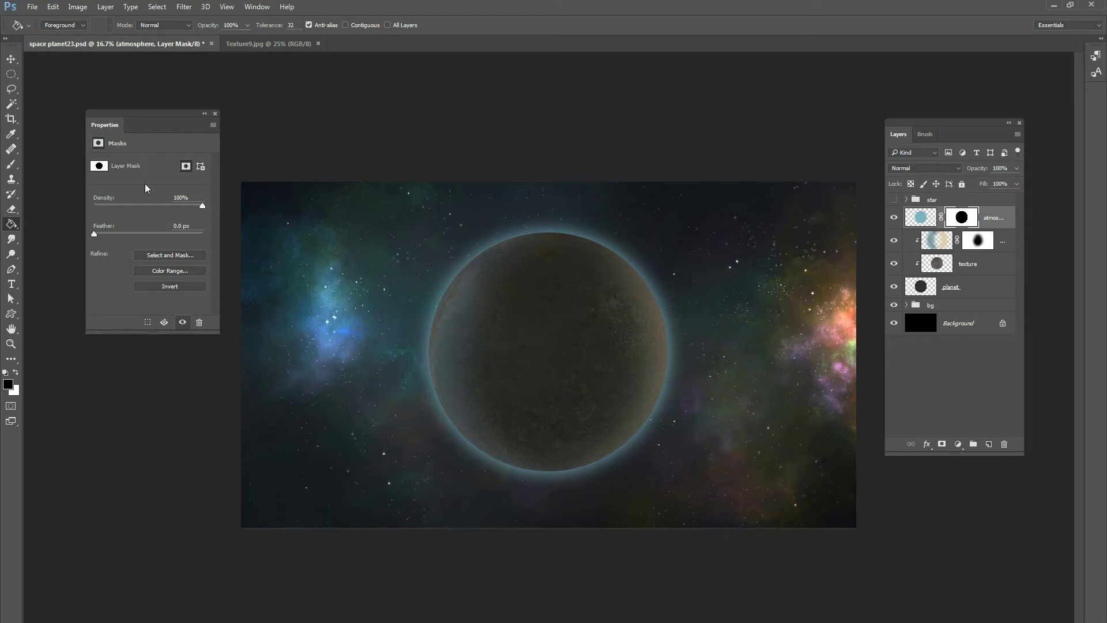
Step: Lower the atmosphere layer's opacity to 59% to make the cyan halo fainter
{"action": "left_click", "coordinate": [11, 165]}
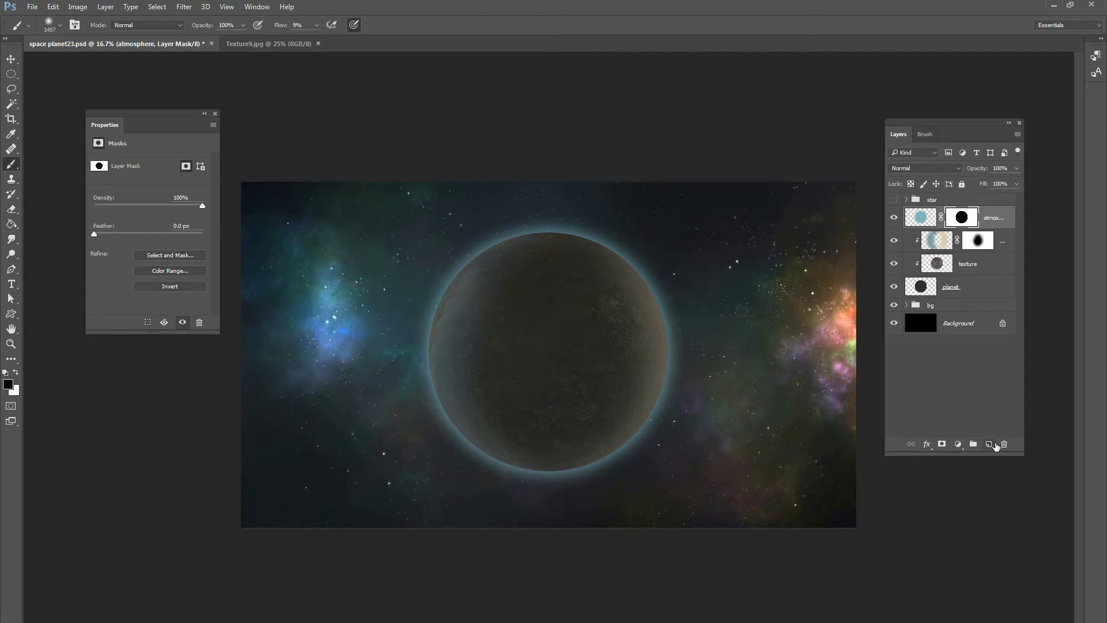
{"action": "left_click", "coordinate": [921, 218]}
{"action": "left_click", "coordinate": [1016, 183]}
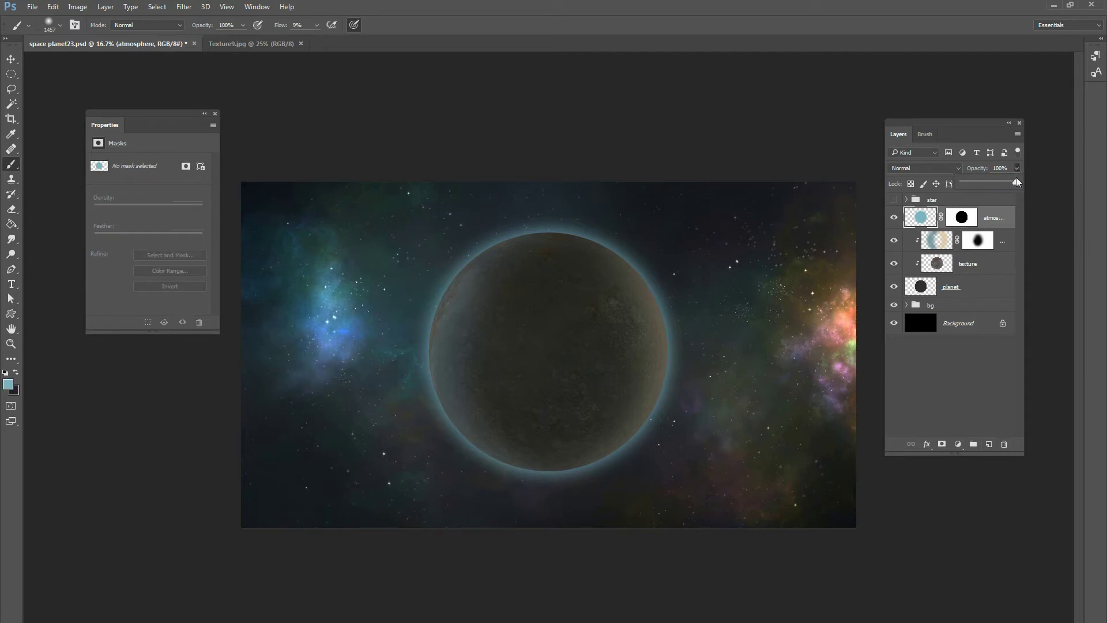
{"action": "left_click_drag", "start_coordinate": [999, 182], "coordinate": [984, 183]}
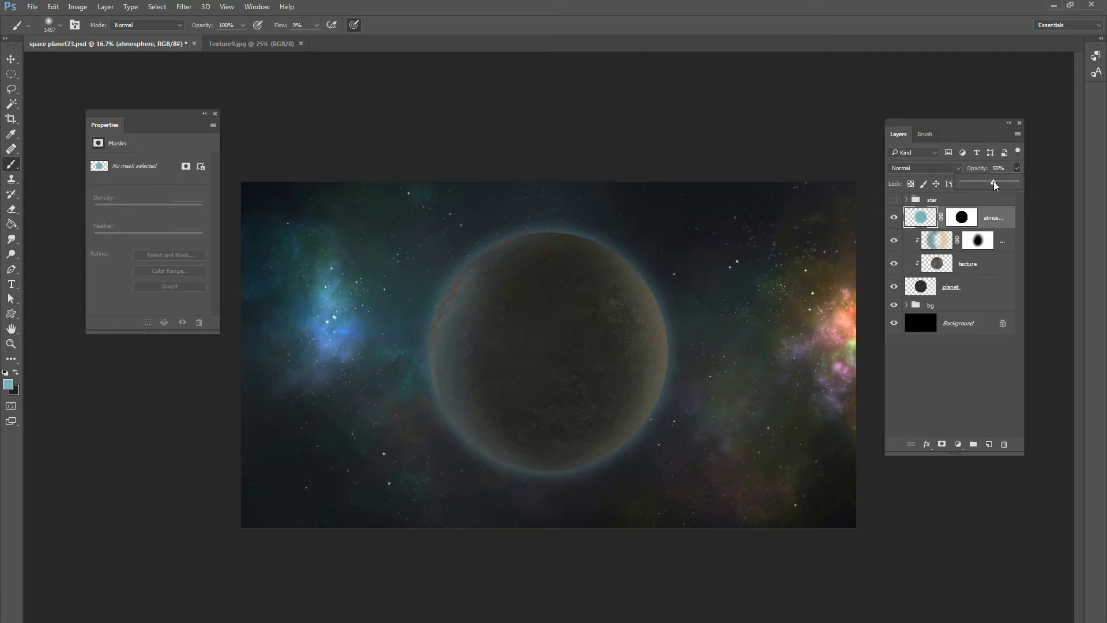
Step: Put a new Layer 31 into a Color Dodge group named 'amplified glow'
{"action": "left_click", "coordinate": [989, 445]}
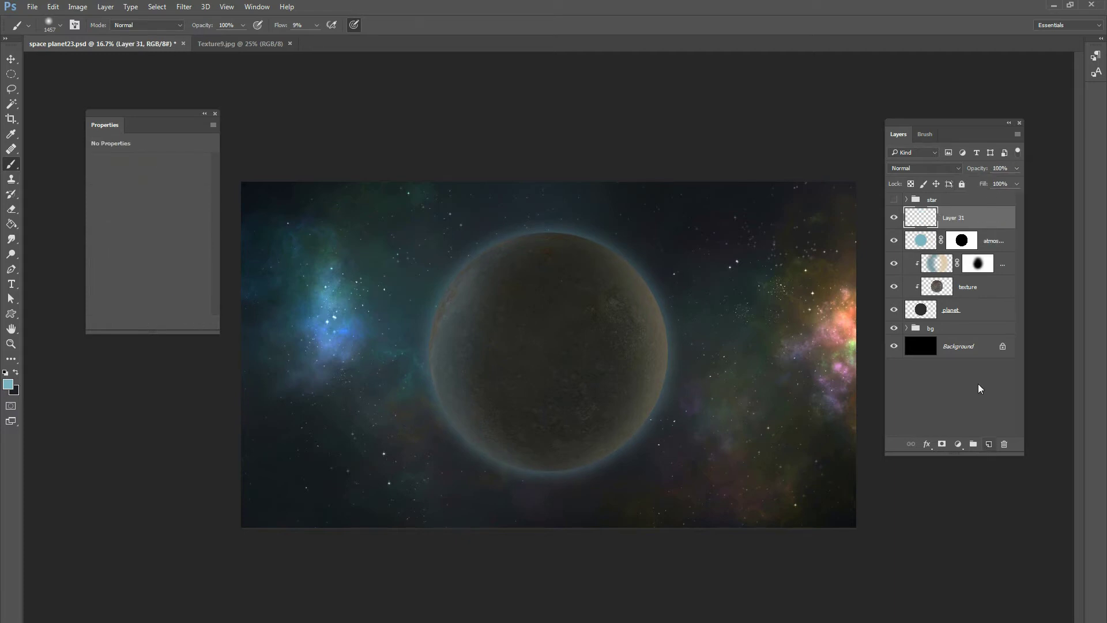
{"action": "left_click", "coordinate": [972, 442]}
{"action": "left_click_drag", "start_coordinate": [951, 231], "coordinate": [937, 214]}
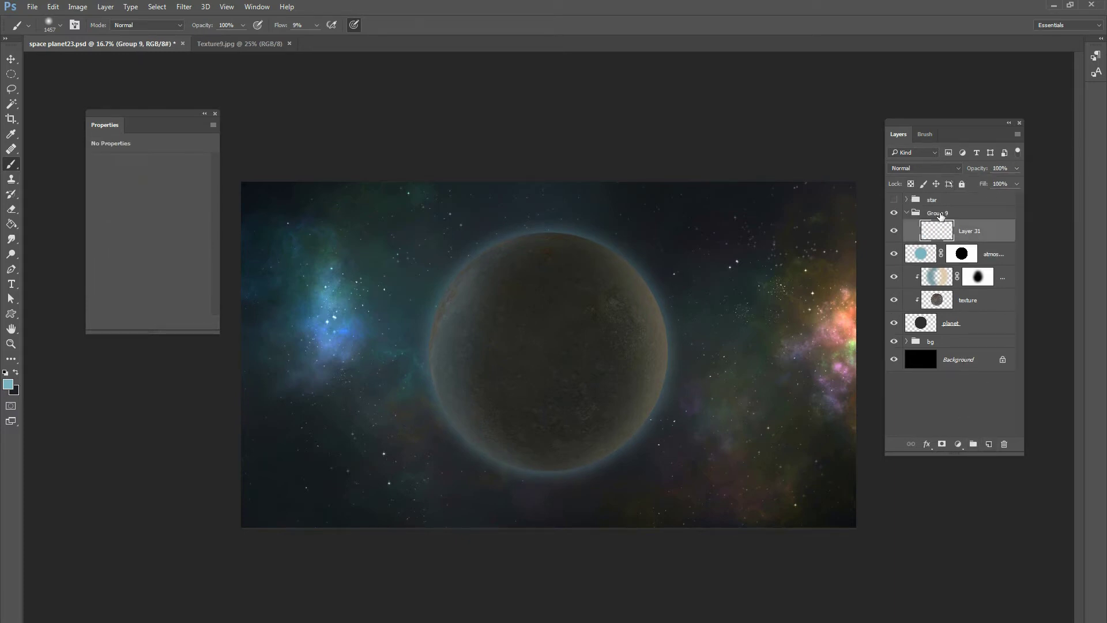
{"action": "left_click", "coordinate": [935, 215]}
{"action": "double_click", "coordinate": [935, 215]}
{"action": "type", "text": "glow"}
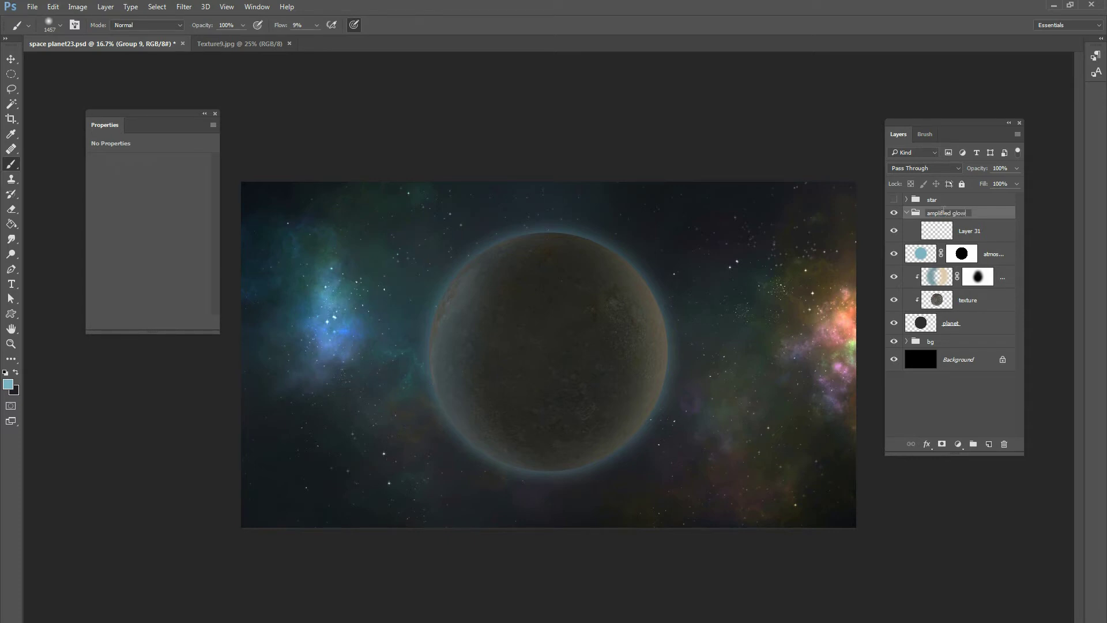
{"action": "key", "text": "Return"}
{"action": "left_click", "coordinate": [940, 168]}
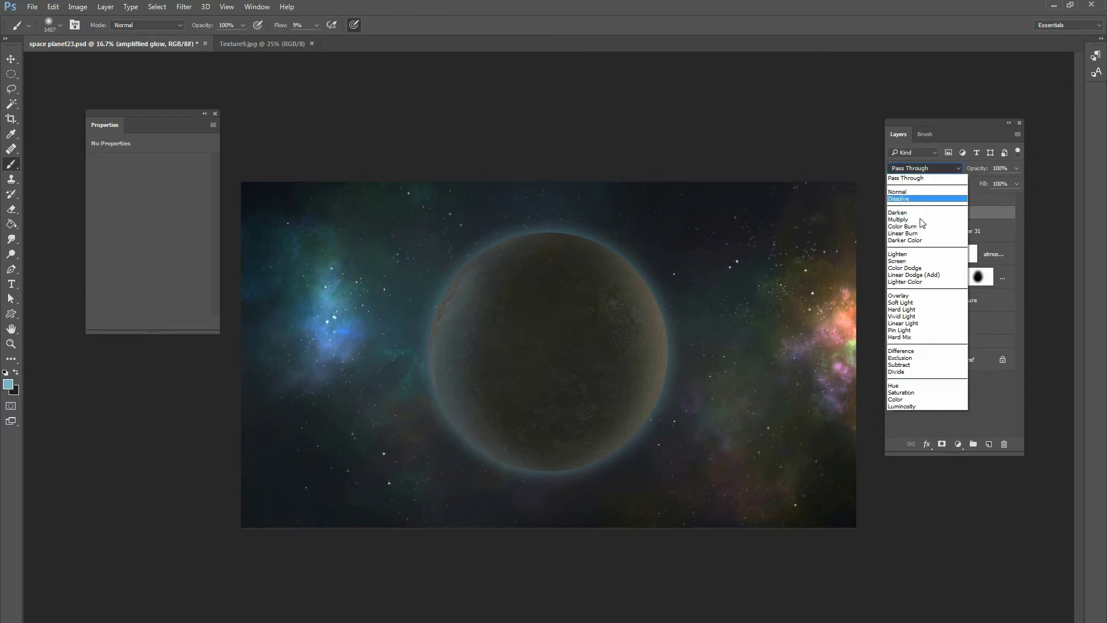
{"action": "key", "text": "Escape"}
Step: On Layer 31, paint a blue glow at 6% flow along the planet's upper-left rim
{"action": "left_click", "coordinate": [940, 233]}
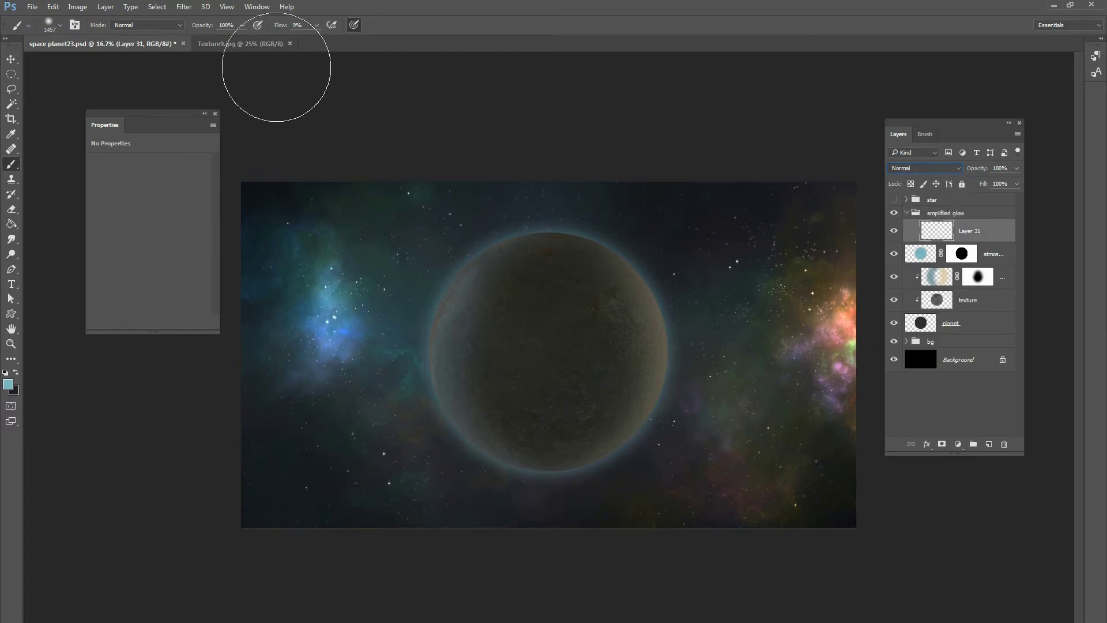
{"action": "left_click", "coordinate": [316, 25]}
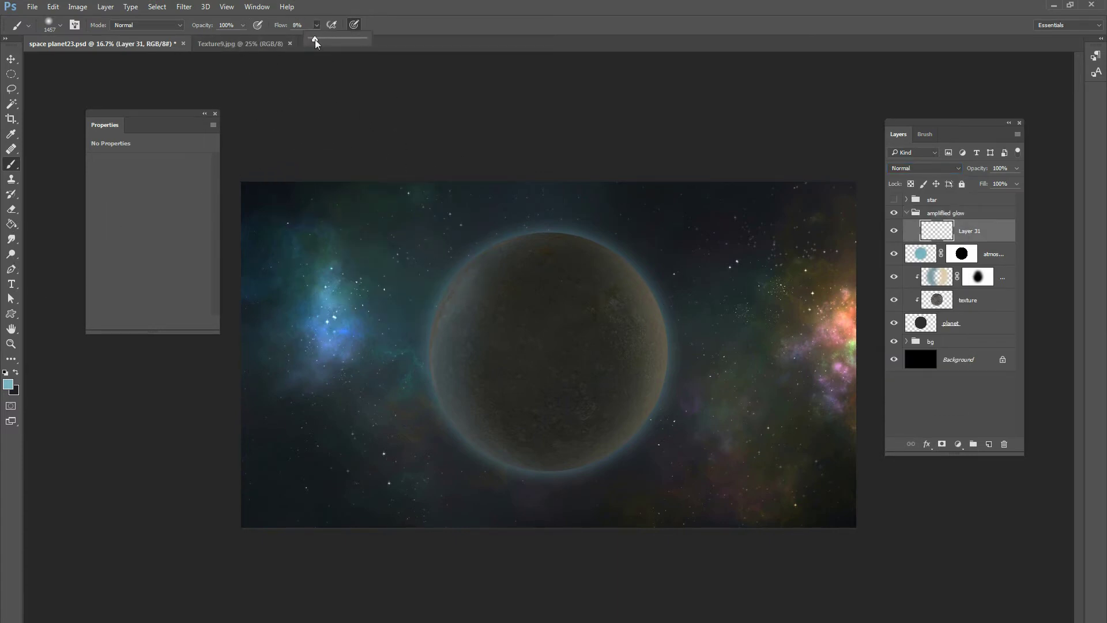
{"action": "left_click_drag", "start_coordinate": [315, 43], "coordinate": [313, 44]}
{"action": "right_click", "coordinate": [491, 239]}
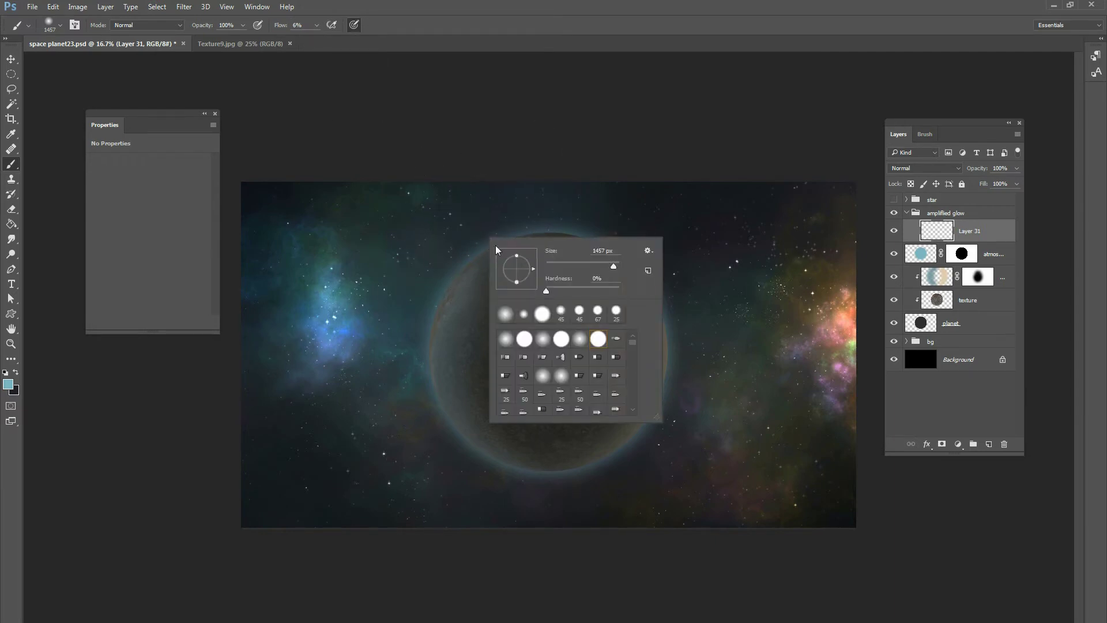
{"action": "key", "text": "Escape"}
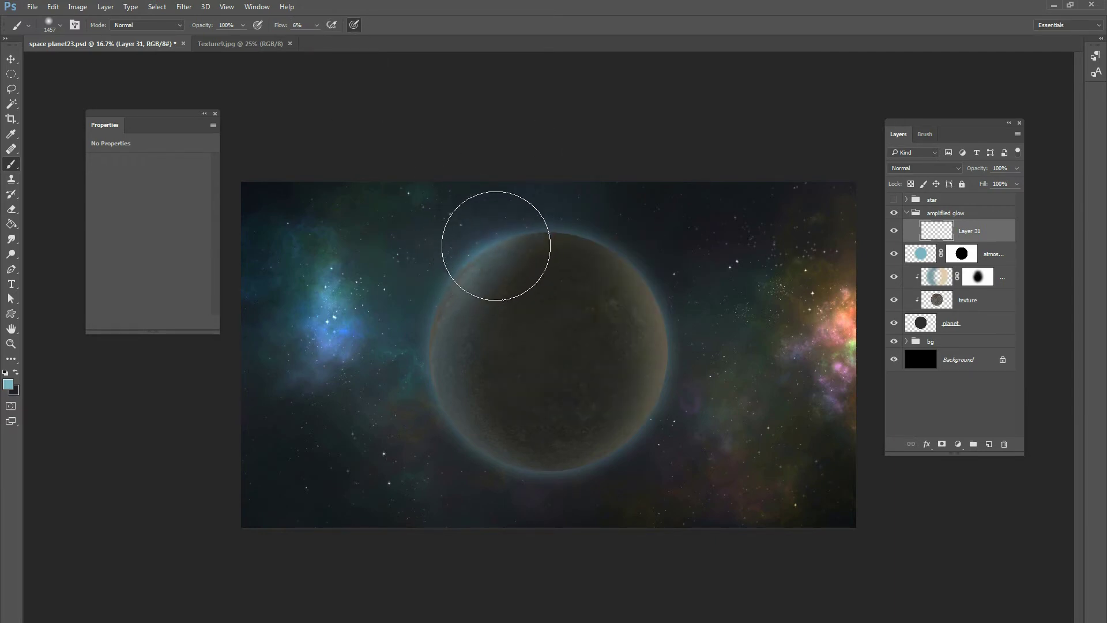
{"action": "mouse_move", "coordinate": [496, 245]}
{"action": "left_mouse_down"}
{"action": "mouse_move", "coordinate": [431, 313]}
{"action": "mouse_move", "coordinate": [422, 372]}
{"action": "mouse_move", "coordinate": [455, 439]}
{"action": "mouse_move", "coordinate": [488, 466]}
{"action": "mouse_move", "coordinate": [525, 475]}
{"action": "mouse_move", "coordinate": [452, 425]}
{"action": "mouse_move", "coordinate": [425, 317]}
{"action": "mouse_move", "coordinate": [451, 260]}
{"action": "mouse_move", "coordinate": [521, 232]}
{"action": "mouse_move", "coordinate": [499, 242]}
{"action": "mouse_move", "coordinate": [460, 295]}
{"action": "mouse_move", "coordinate": [455, 343]}
{"action": "mouse_move", "coordinate": [461, 387]}
{"action": "mouse_move", "coordinate": [513, 452]}
{"action": "mouse_move", "coordinate": [446, 402]}
{"action": "mouse_move", "coordinate": [497, 444]}
{"action": "mouse_move", "coordinate": [544, 456]}
{"action": "mouse_move", "coordinate": [504, 449]}
{"action": "mouse_move", "coordinate": [408, 309]}
{"action": "left_mouse_up"}
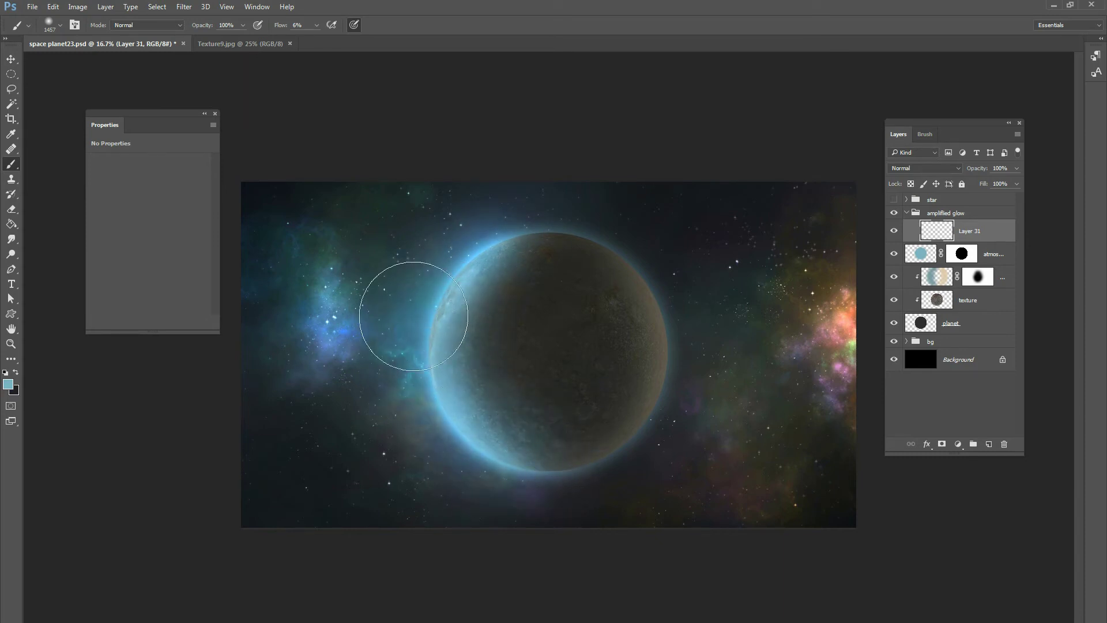
Step: Switch to a light tan colour and paint a warm glow on the planet's right side
{"action": "left_click", "coordinate": [8, 383]}
{"action": "left_click_drag", "start_coordinate": [226, 288], "coordinate": [226, 354]}
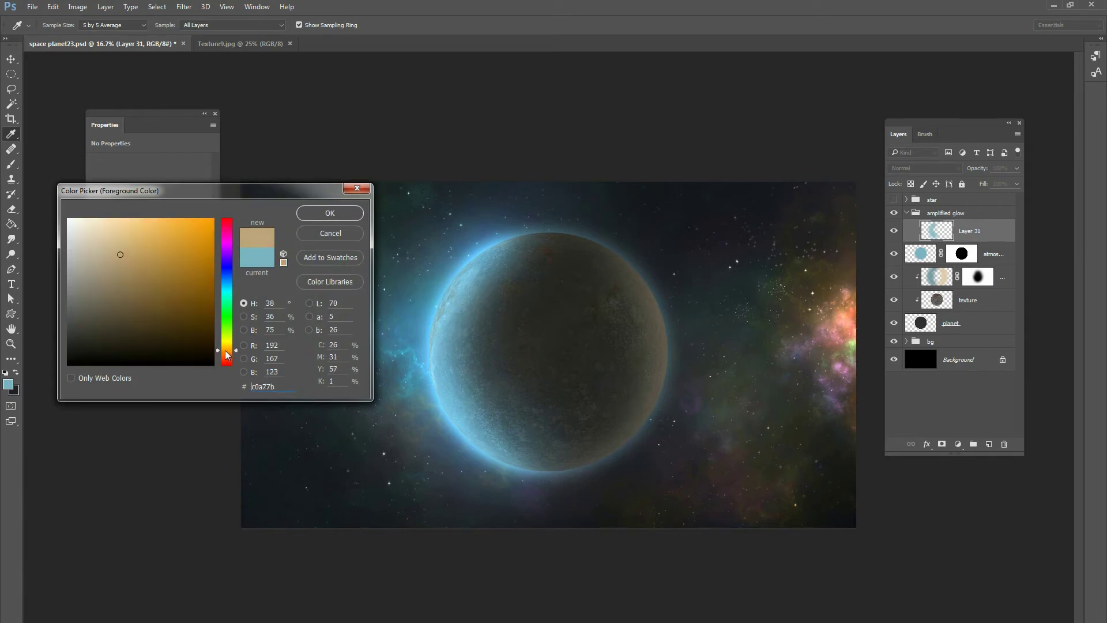
{"action": "left_click_drag", "start_coordinate": [120, 254], "coordinate": [112, 242]}
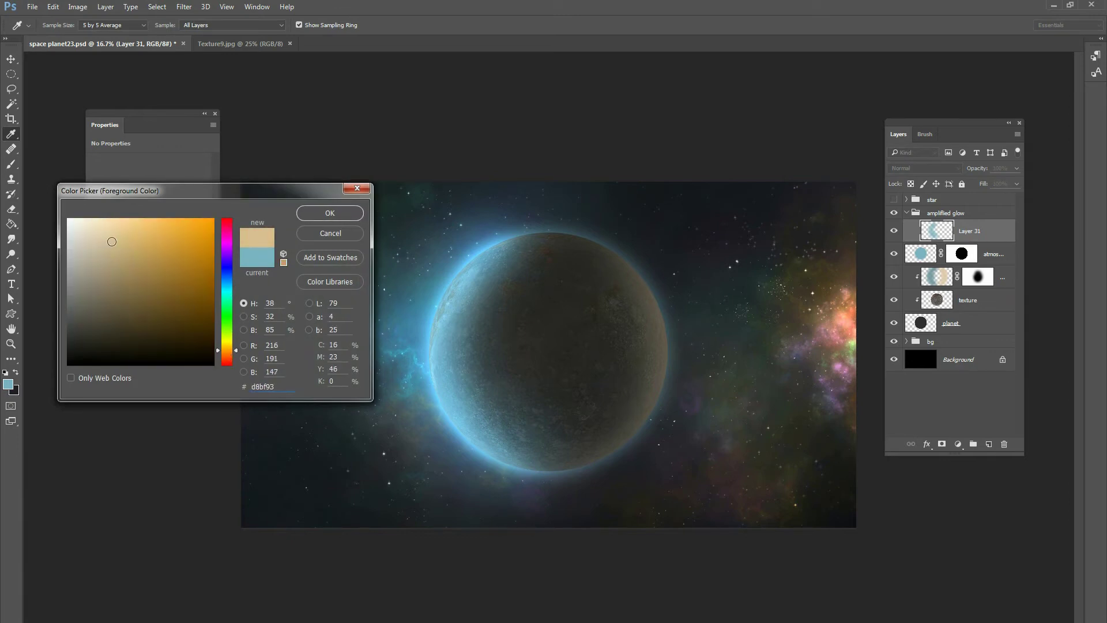
{"action": "left_click", "coordinate": [329, 212]}
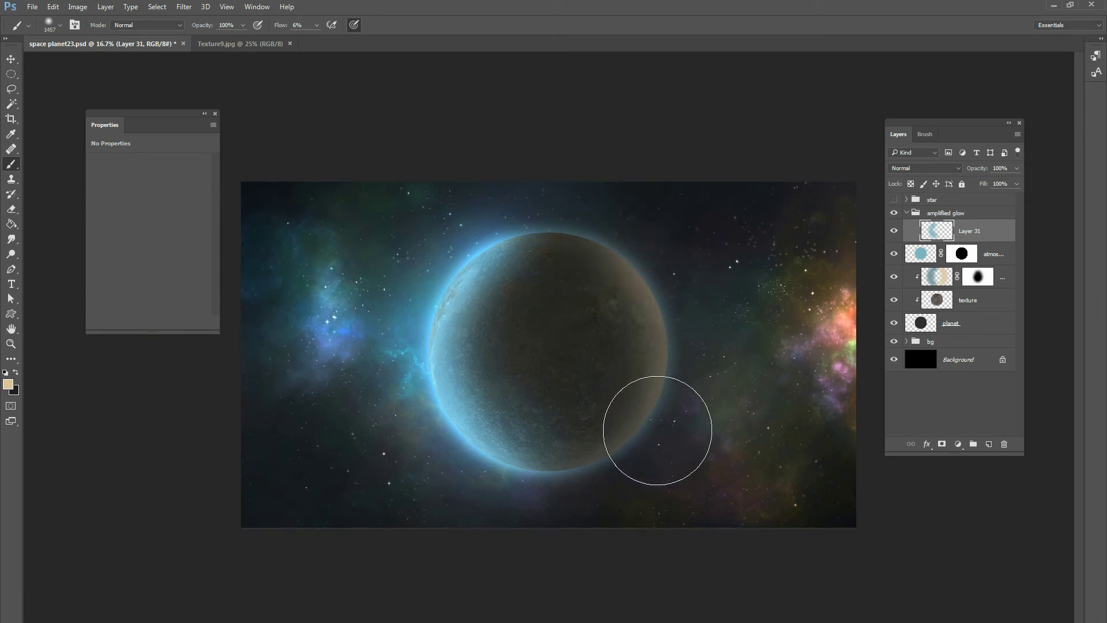
{"action": "mouse_move", "coordinate": [657, 430]}
{"action": "left_mouse_down"}
{"action": "mouse_move", "coordinate": [600, 465]}
{"action": "mouse_move", "coordinate": [662, 402]}
{"action": "mouse_move", "coordinate": [672, 358]}
{"action": "mouse_move", "coordinate": [667, 301]}
{"action": "mouse_move", "coordinate": [672, 358]}
{"action": "mouse_move", "coordinate": [657, 295]}
{"action": "mouse_move", "coordinate": [603, 234]}
{"action": "mouse_move", "coordinate": [655, 292]}
{"action": "mouse_move", "coordinate": [659, 408]}
{"action": "mouse_move", "coordinate": [613, 448]}
{"action": "mouse_move", "coordinate": [630, 425]}
{"action": "mouse_move", "coordinate": [647, 336]}
{"action": "mouse_move", "coordinate": [583, 237]}
{"action": "mouse_move", "coordinate": [605, 252]}
{"action": "mouse_move", "coordinate": [641, 215]}
{"action": "mouse_move", "coordinate": [578, 301]}
{"action": "mouse_move", "coordinate": [623, 272]}
{"action": "mouse_move", "coordinate": [603, 254]}
{"action": "mouse_move", "coordinate": [612, 262]}
{"action": "left_mouse_up"}
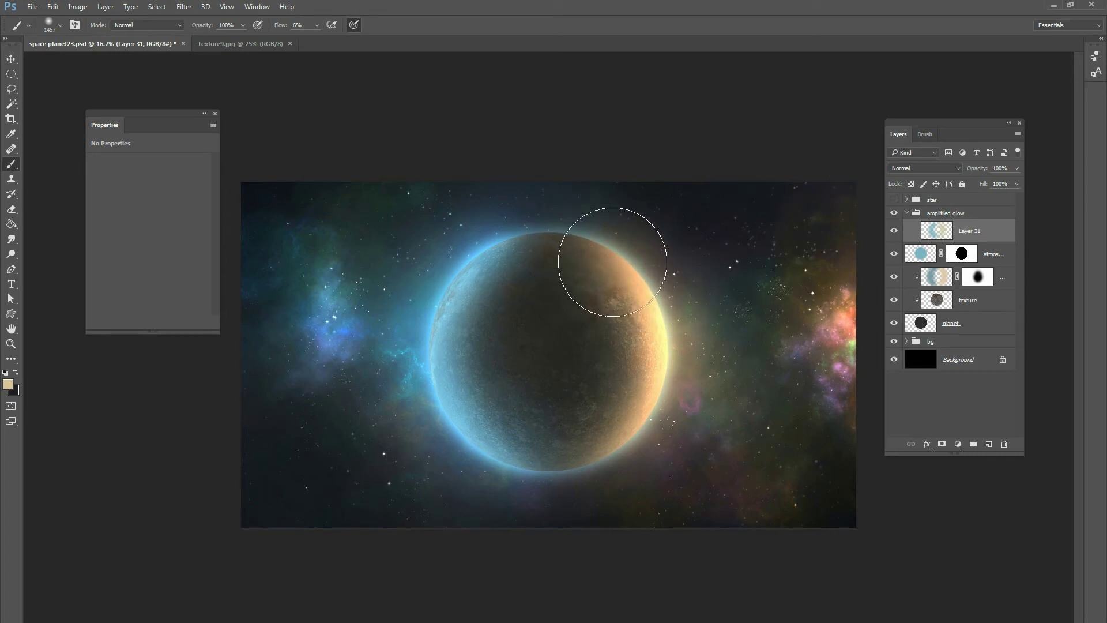
Step: Mask away Layer 31's glow at the lower-left and set its opacity to 68%
{"action": "left_click", "coordinate": [942, 444]}
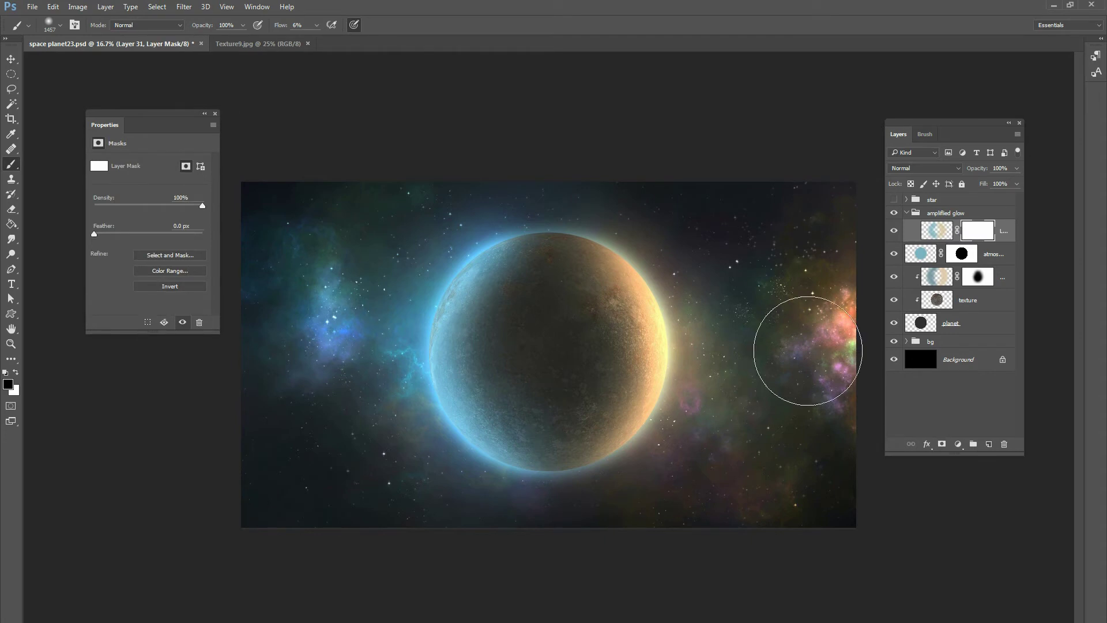
{"action": "key", "text": "x"}
{"action": "mouse_move", "coordinate": [531, 374]}
{"action": "left_mouse_down"}
{"action": "mouse_move", "coordinate": [501, 398]}
{"action": "mouse_move", "coordinate": [492, 354]}
{"action": "mouse_move", "coordinate": [514, 407]}
{"action": "mouse_move", "coordinate": [578, 416]}
{"action": "mouse_move", "coordinate": [601, 364]}
{"action": "mouse_move", "coordinate": [596, 310]}
{"action": "mouse_move", "coordinate": [571, 436]}
{"action": "mouse_move", "coordinate": [531, 451]}
{"action": "mouse_move", "coordinate": [498, 448]}
{"action": "mouse_move", "coordinate": [550, 460]}
{"action": "mouse_move", "coordinate": [558, 233]}
{"action": "mouse_move", "coordinate": [520, 243]}
{"action": "mouse_move", "coordinate": [553, 248]}
{"action": "mouse_move", "coordinate": [583, 272]}
{"action": "mouse_move", "coordinate": [590, 301]}
{"action": "mouse_move", "coordinate": [521, 302]}
{"action": "mouse_move", "coordinate": [577, 332]}
{"action": "mouse_move", "coordinate": [556, 429]}
{"action": "mouse_move", "coordinate": [568, 468]}
{"action": "mouse_move", "coordinate": [605, 465]}
{"action": "mouse_move", "coordinate": [570, 297]}
{"action": "mouse_move", "coordinate": [594, 256]}
{"action": "mouse_move", "coordinate": [516, 302]}
{"action": "mouse_move", "coordinate": [510, 293]}
{"action": "mouse_move", "coordinate": [505, 344]}
{"action": "mouse_move", "coordinate": [513, 410]}
{"action": "mouse_move", "coordinate": [554, 471]}
{"action": "mouse_move", "coordinate": [577, 444]}
{"action": "left_mouse_up"}
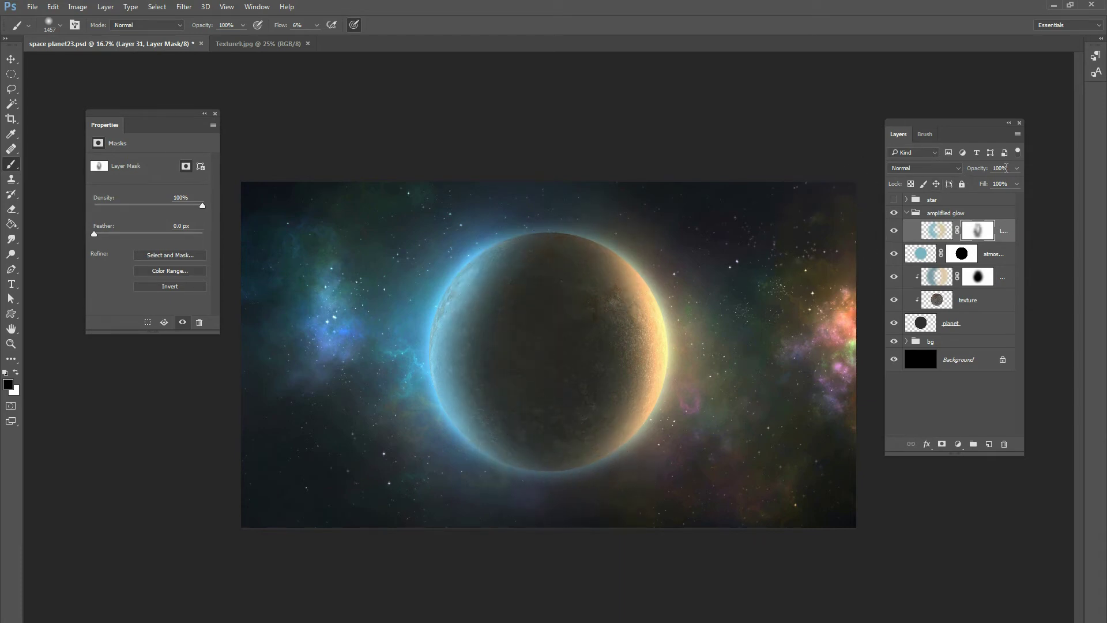
{"action": "left_click_drag", "start_coordinate": [1005, 186], "coordinate": [999, 186]}
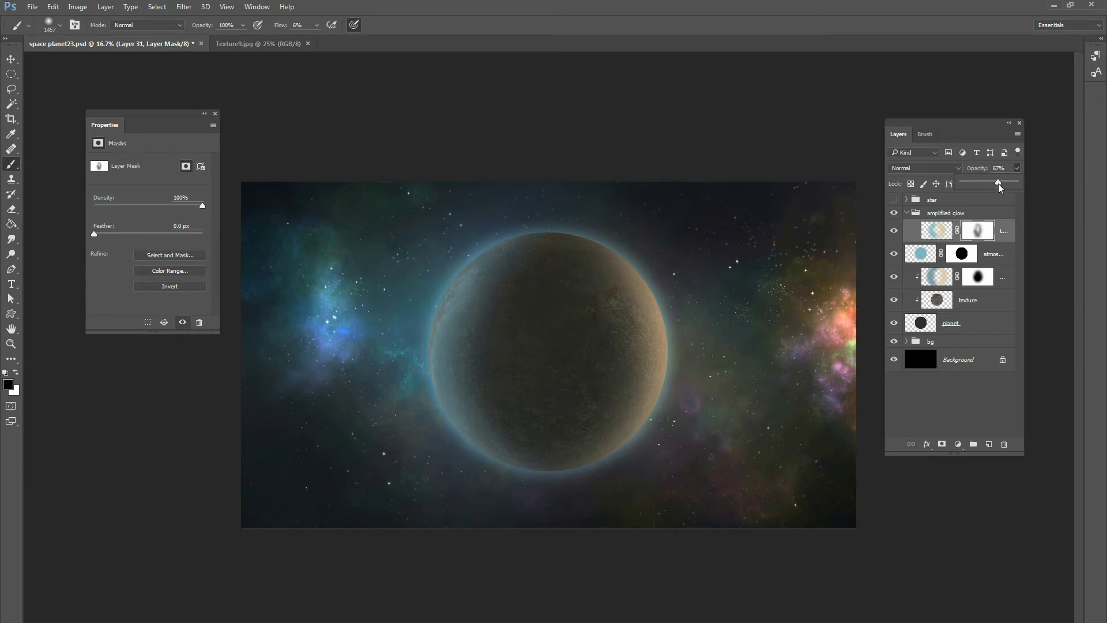
{"action": "left_click_drag", "start_coordinate": [997, 183], "coordinate": [998, 183]}
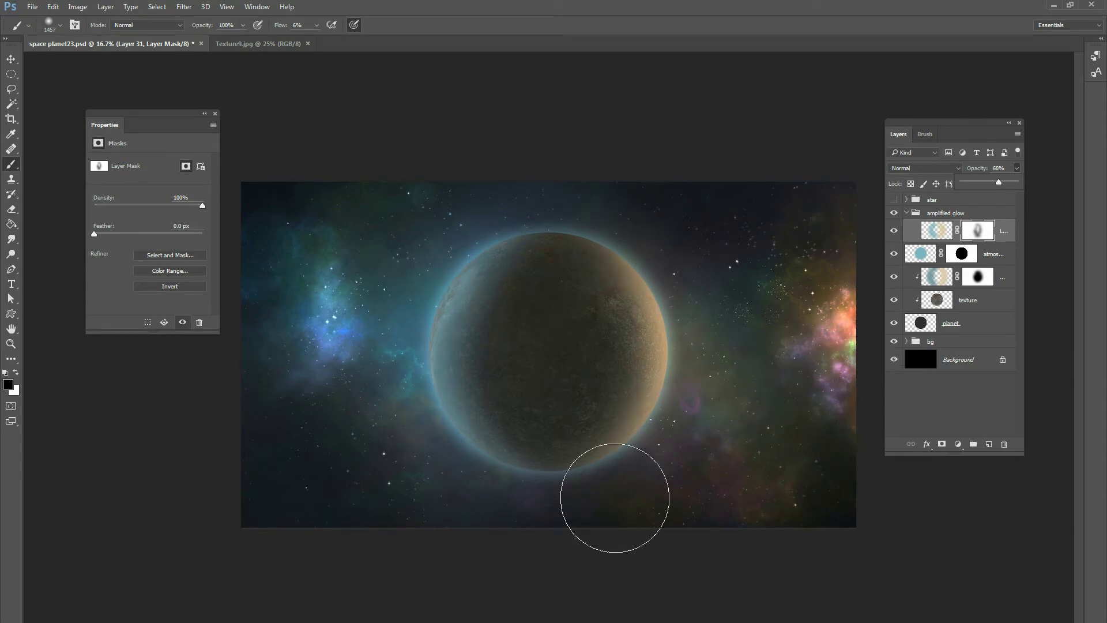
{"action": "left_click", "coordinate": [910, 213]}
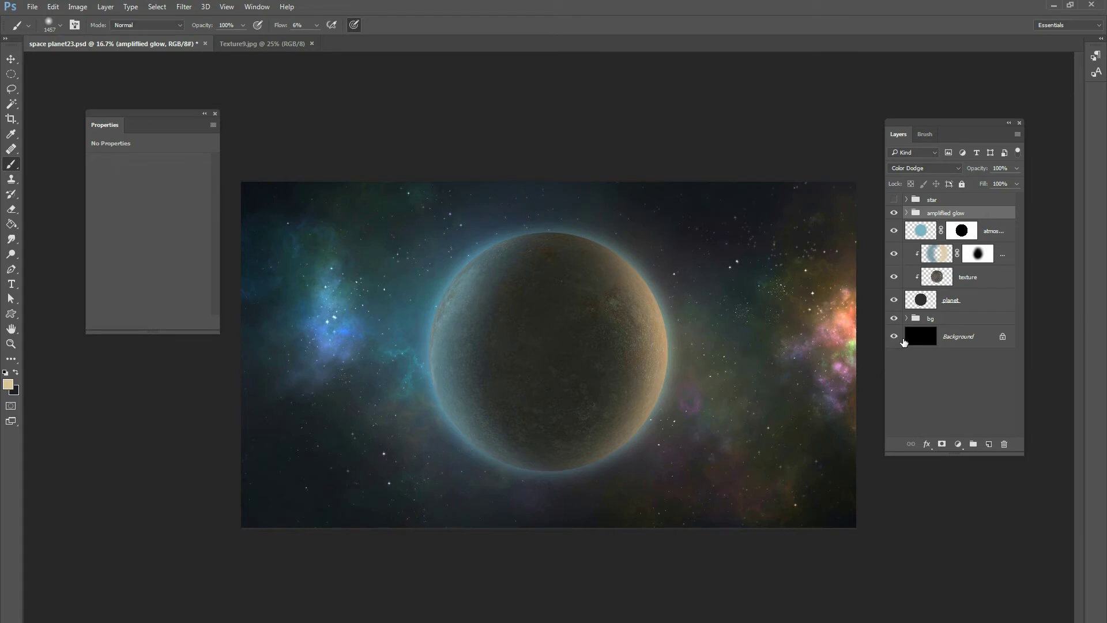
Step: Copy the merged planet within its outline and paste it as Layer 32 above amplified glow
{"action": "left_click", "coordinate": [891, 407]}
{"action": "left_click", "coordinate": [946, 215]}
{"action": "left_click", "coordinate": [938, 284]}
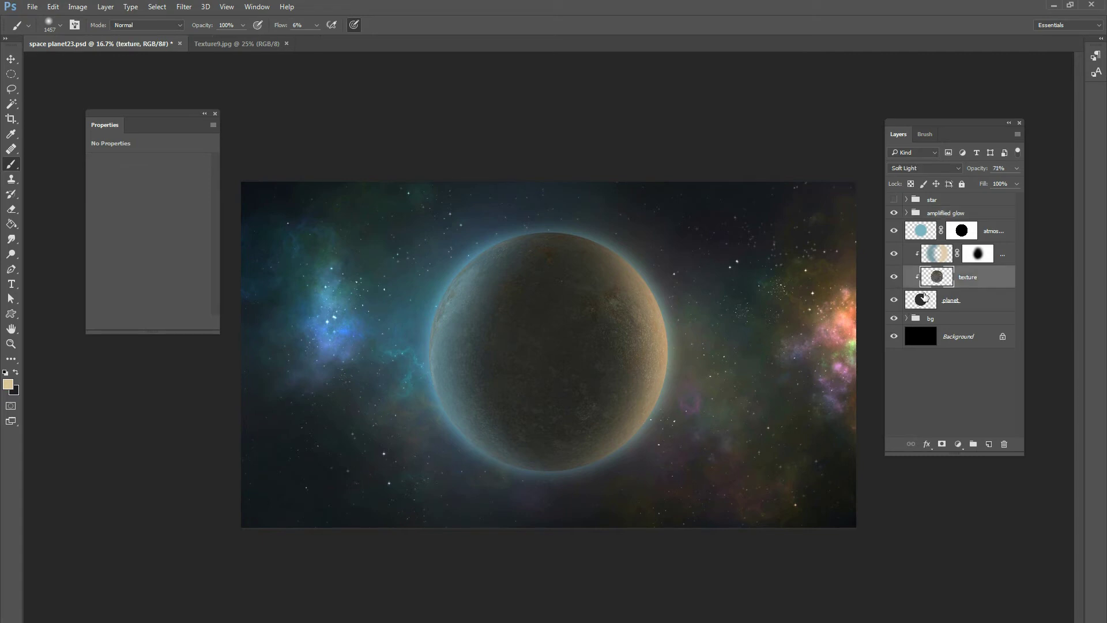
{"action": "left_click", "coordinate": [937, 280], "text": "ctrl"}
{"action": "key", "text": "ctrl+c"}
{"action": "left_click", "coordinate": [951, 215]}
{"action": "key", "text": "ctrl+v"}
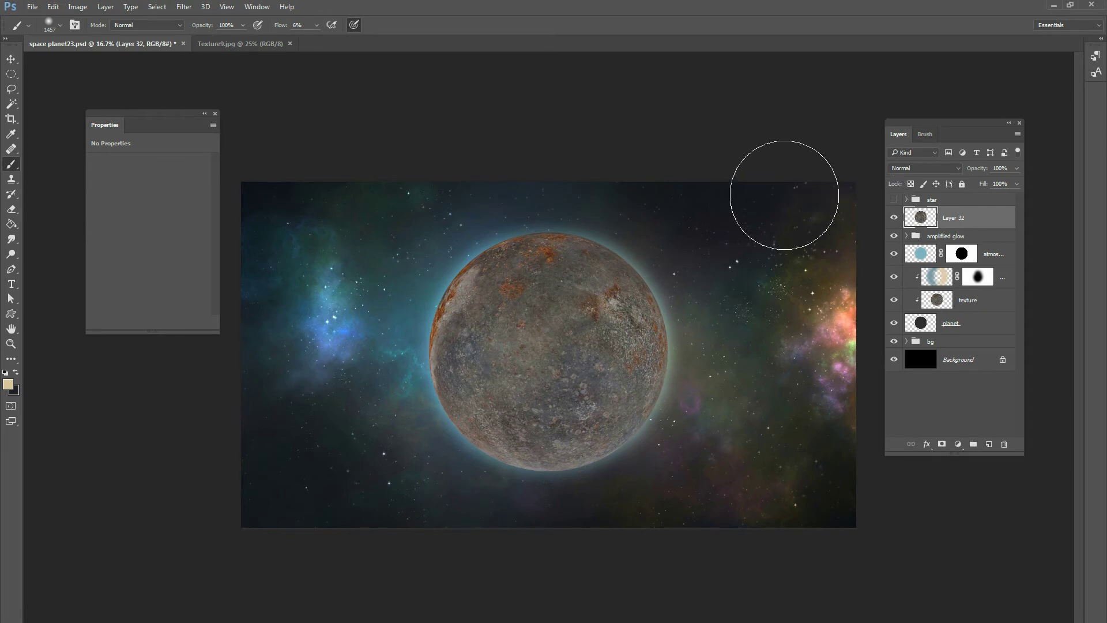
Step: Desaturate Layer 32 and blend it in Soft Light at 37% opacity
{"action": "key", "text": "ctrl+shift+u"}
{"action": "left_click", "coordinate": [916, 168]}
{"action": "left_click", "coordinate": [900, 289]}
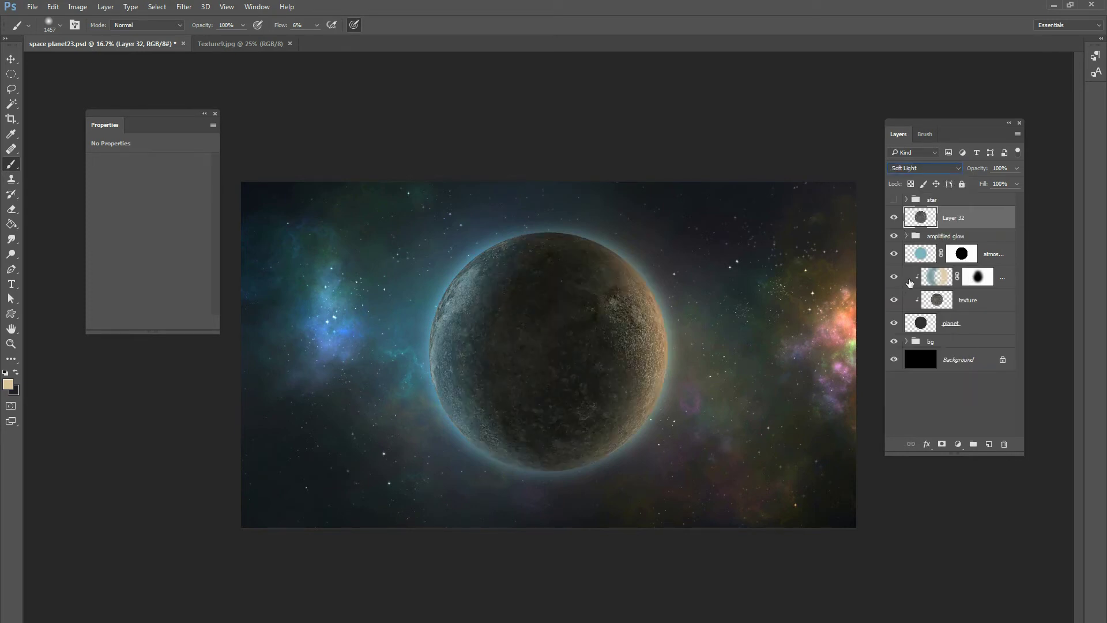
{"action": "left_click", "coordinate": [1016, 171]}
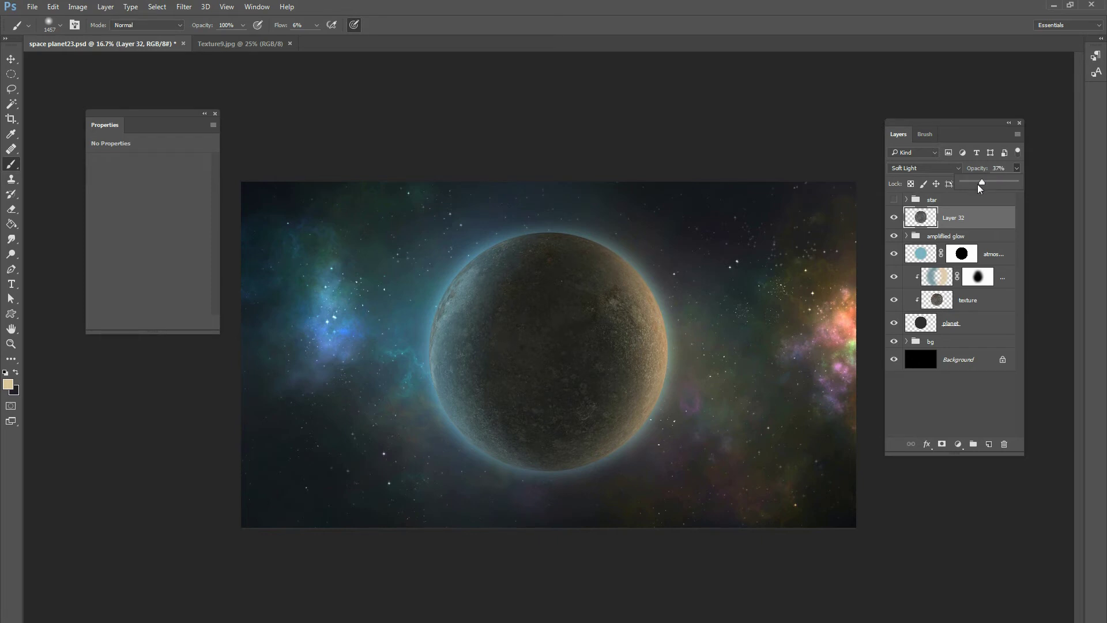
Step: Duplicate Layer 32 and set the copy to Multiply at 35% opacity
{"action": "key", "text": "ctrl+j"}
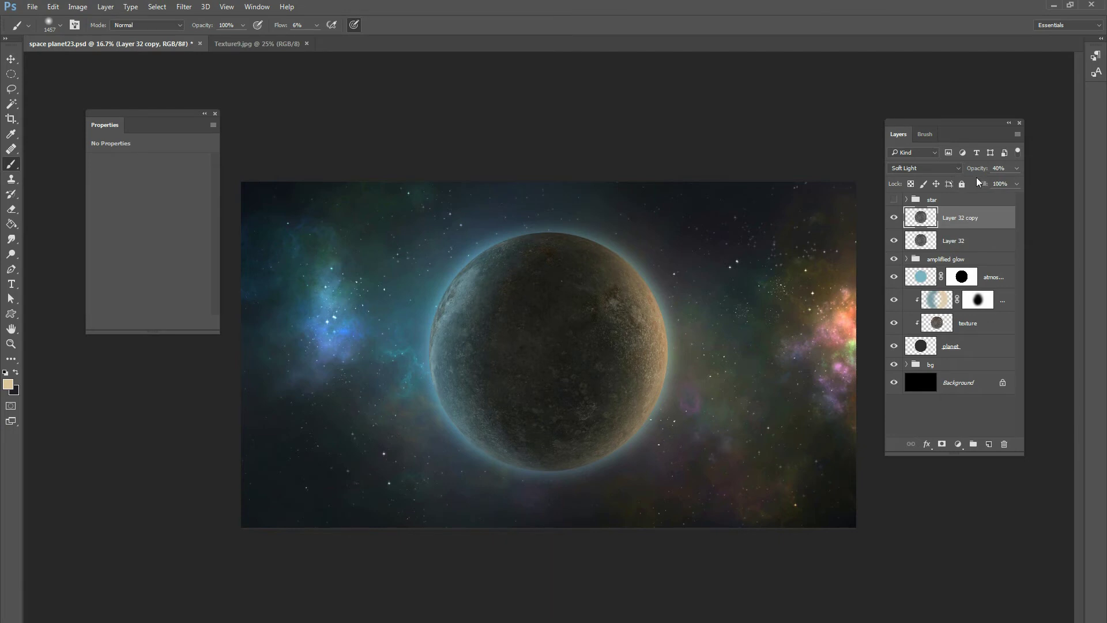
{"action": "left_click", "coordinate": [920, 166]}
{"action": "left_click", "coordinate": [898, 206]}
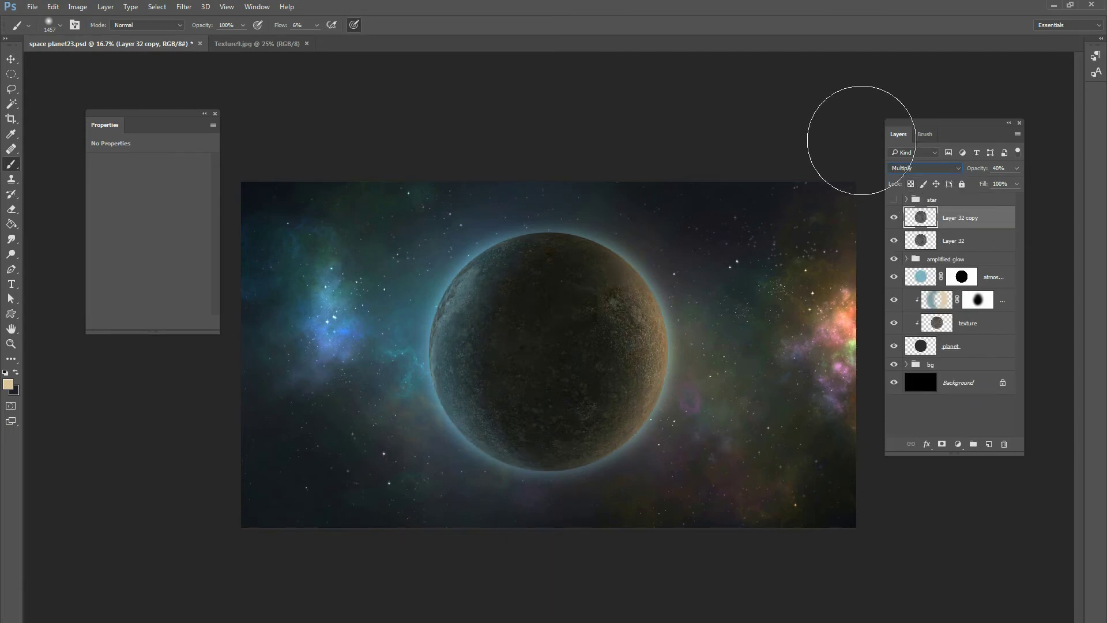
{"action": "left_click_drag", "start_coordinate": [1015, 170], "coordinate": [1046, 183]}
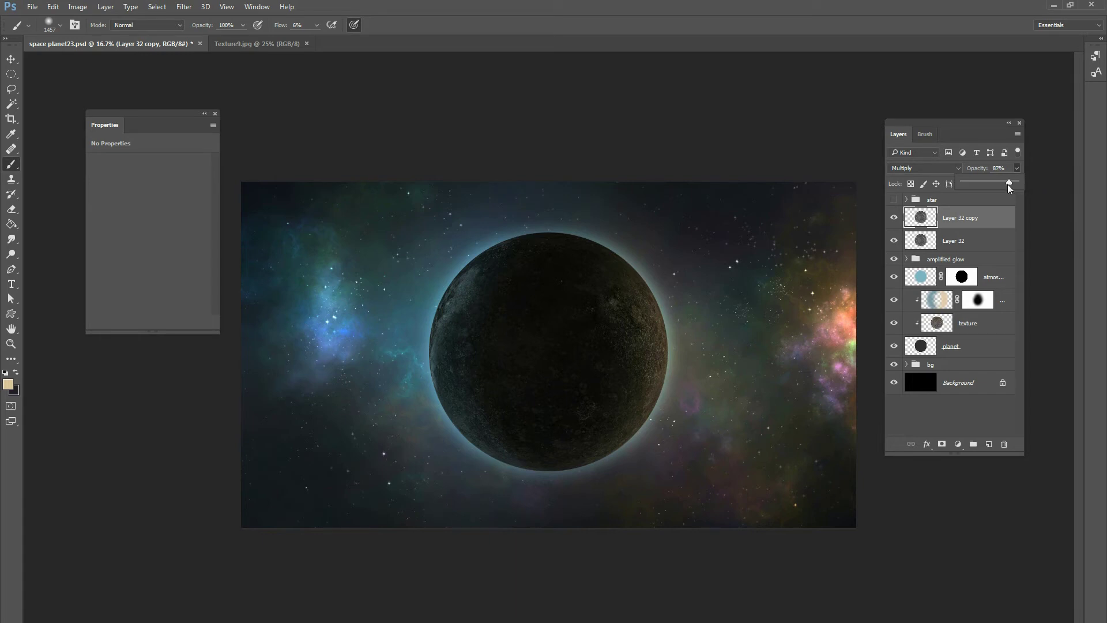
{"action": "left_click_drag", "start_coordinate": [991, 184], "coordinate": [985, 185]}
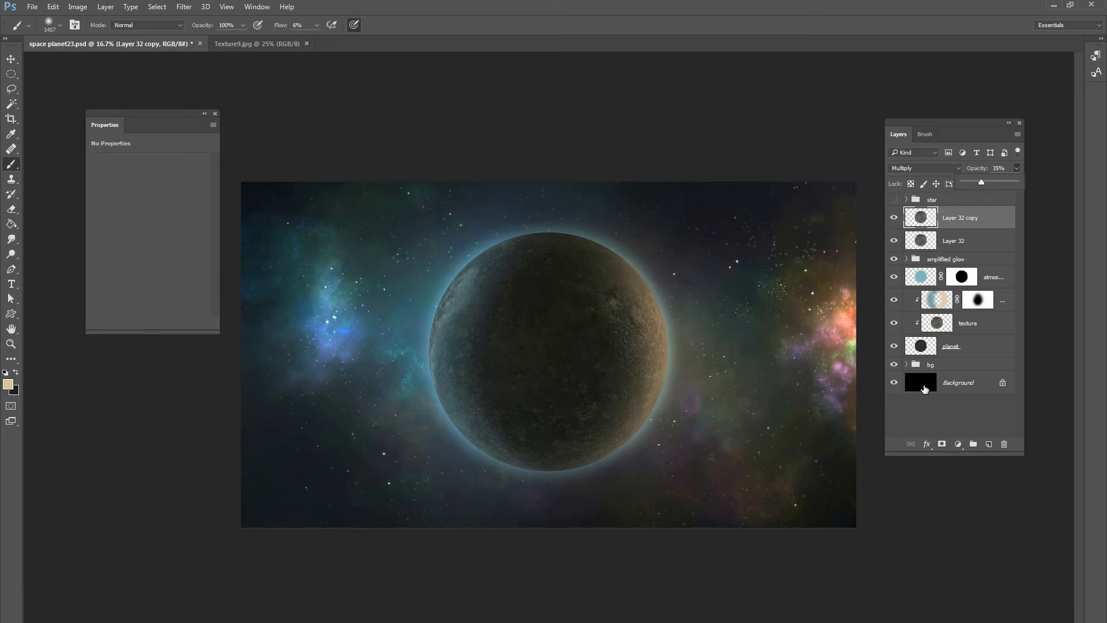
Step: Mask the copy, painting black along the planet's right and left rims
{"action": "left_click", "coordinate": [943, 443]}
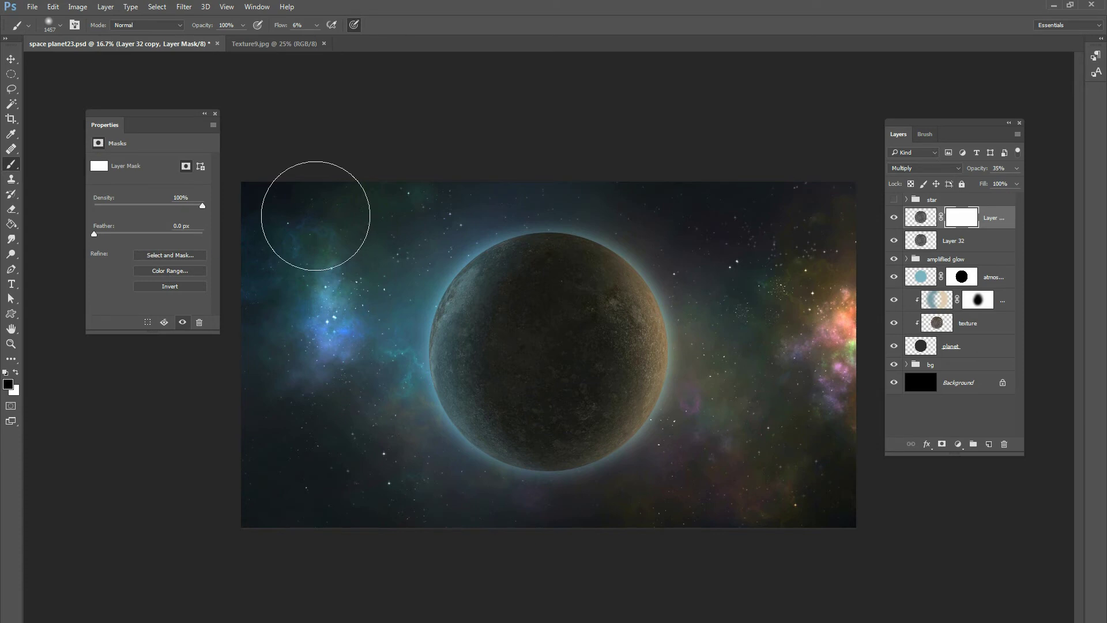
{"action": "right_click", "coordinate": [633, 258]}
{"action": "key", "text": "Return"}
{"action": "mouse_move", "coordinate": [647, 294]}
{"action": "left_mouse_down"}
{"action": "mouse_move", "coordinate": [667, 398]}
{"action": "mouse_move", "coordinate": [647, 440]}
{"action": "left_mouse_up"}
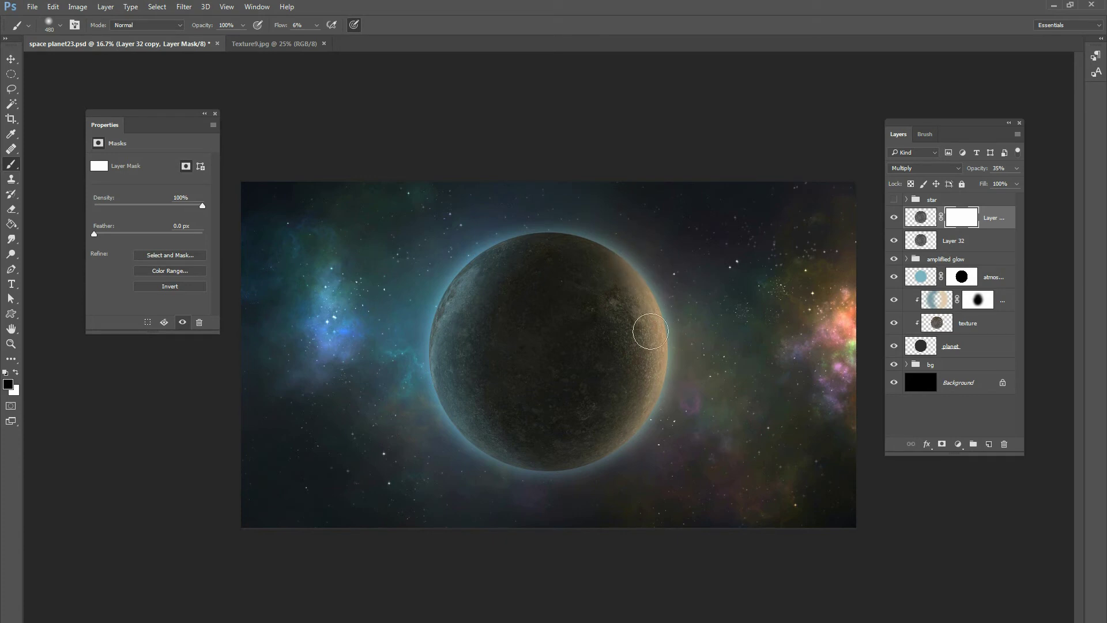
{"action": "mouse_move", "coordinate": [432, 279]}
{"action": "left_mouse_down"}
{"action": "mouse_move", "coordinate": [440, 315]}
{"action": "mouse_move", "coordinate": [437, 267]}
{"action": "mouse_move", "coordinate": [418, 395]}
{"action": "mouse_move", "coordinate": [436, 397]}
{"action": "mouse_move", "coordinate": [453, 275]}
{"action": "left_mouse_up"}
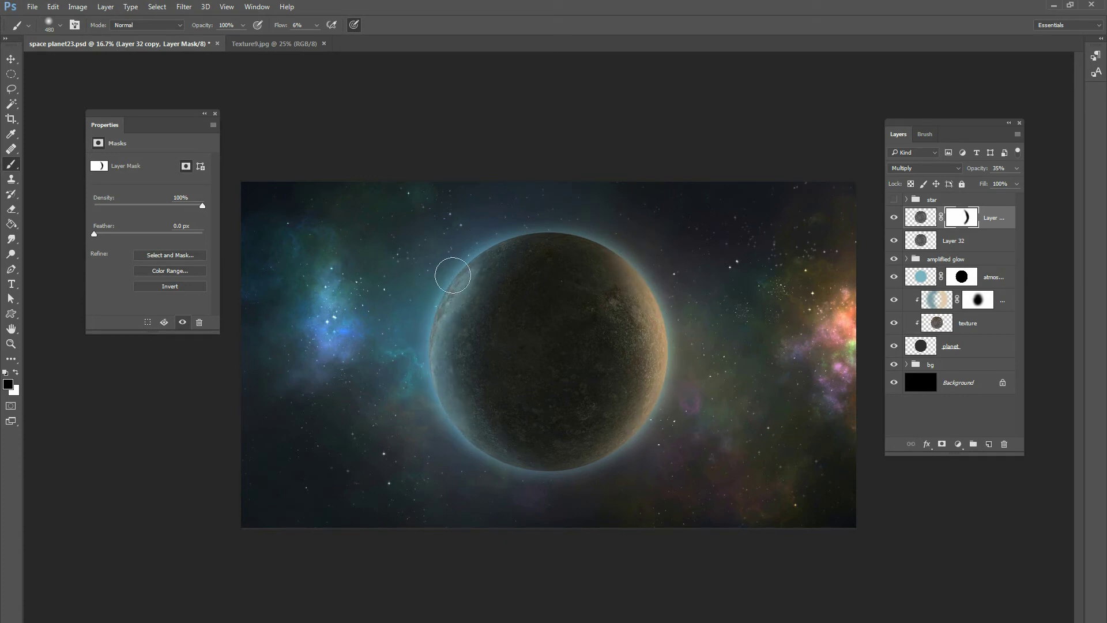
{"action": "left_click_drag", "start_coordinate": [470, 437], "coordinate": [413, 270]}
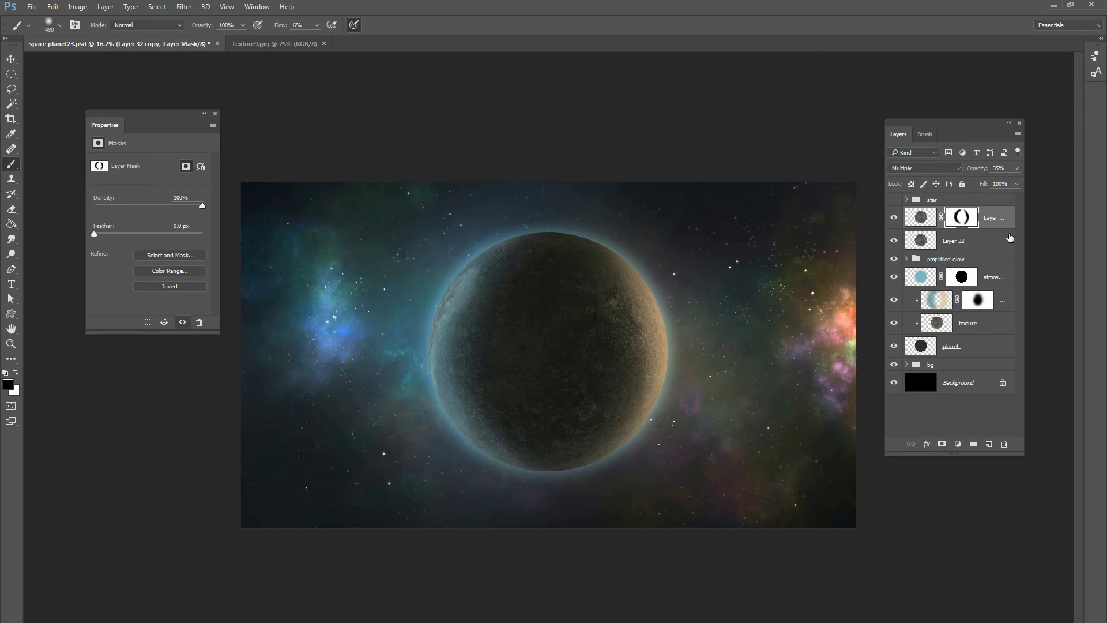
Step: On a new shadow layer, paint sampled dark blue-grey over the planet with a 1457 px brush
{"action": "left_click", "coordinate": [988, 444]}
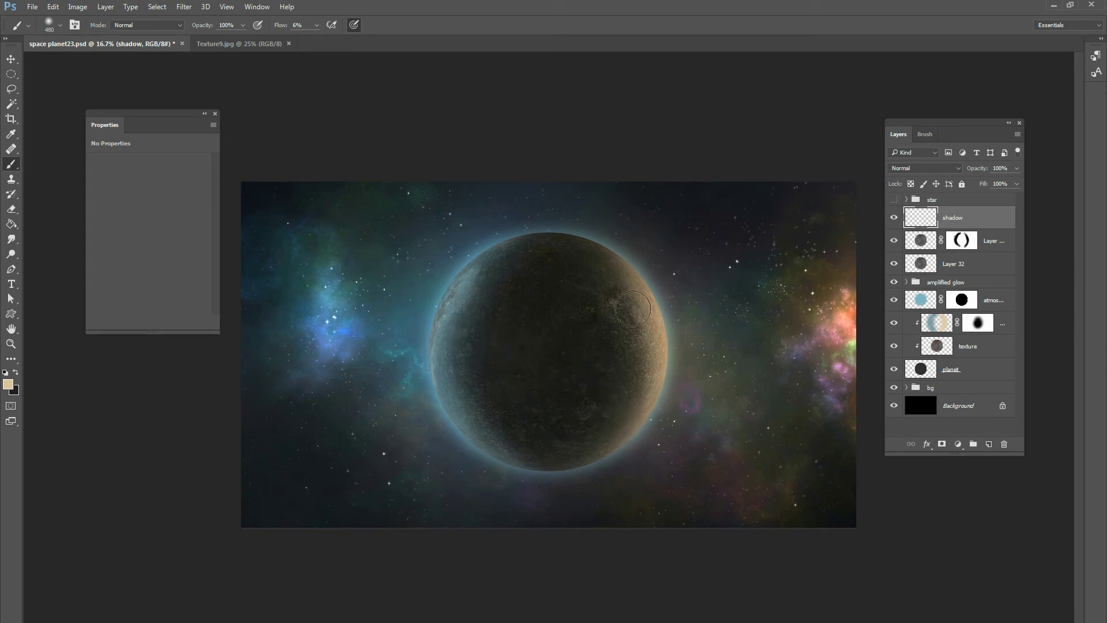
{"action": "left_click_drag", "start_coordinate": [562, 489], "coordinate": [498, 488], "text": "alt"}
{"action": "right_click", "coordinate": [564, 389]}
{"action": "left_click_drag", "start_coordinate": [686, 416], "coordinate": [693, 417]}
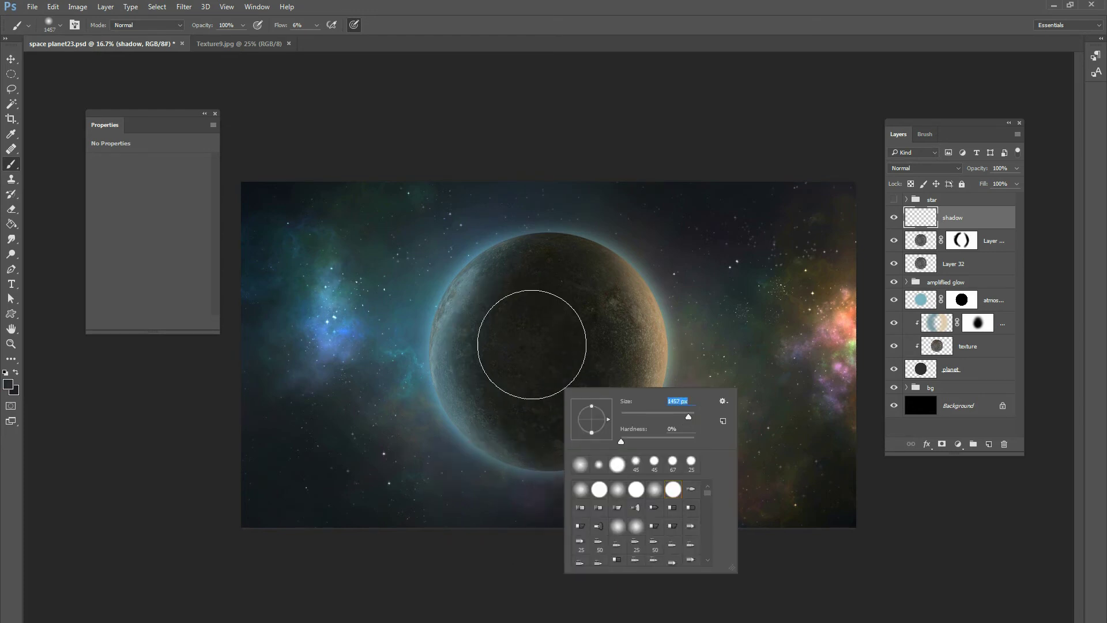
{"action": "left_click", "coordinate": [507, 311]}
{"action": "mouse_move", "coordinate": [487, 296]}
{"action": "left_mouse_down"}
{"action": "mouse_move", "coordinate": [489, 418]}
{"action": "mouse_move", "coordinate": [529, 460]}
{"action": "mouse_move", "coordinate": [582, 392]}
{"action": "mouse_move", "coordinate": [595, 438]}
{"action": "mouse_move", "coordinate": [615, 419]}
{"action": "mouse_move", "coordinate": [657, 249]}
{"action": "mouse_move", "coordinate": [622, 358]}
{"action": "mouse_move", "coordinate": [651, 366]}
{"action": "mouse_move", "coordinate": [628, 346]}
{"action": "mouse_move", "coordinate": [603, 346]}
{"action": "mouse_move", "coordinate": [586, 322]}
{"action": "mouse_move", "coordinate": [575, 280]}
{"action": "mouse_move", "coordinate": [603, 287]}
{"action": "mouse_move", "coordinate": [540, 282]}
{"action": "mouse_move", "coordinate": [588, 279]}
{"action": "mouse_move", "coordinate": [635, 306]}
{"action": "mouse_move", "coordinate": [627, 436]}
{"action": "mouse_move", "coordinate": [525, 488]}
{"action": "mouse_move", "coordinate": [449, 421]}
{"action": "mouse_move", "coordinate": [438, 313]}
{"action": "mouse_move", "coordinate": [470, 264]}
{"action": "mouse_move", "coordinate": [505, 245]}
{"action": "mouse_move", "coordinate": [593, 239]}
{"action": "mouse_move", "coordinate": [654, 302]}
{"action": "mouse_move", "coordinate": [659, 392]}
{"action": "mouse_move", "coordinate": [602, 446]}
{"action": "mouse_move", "coordinate": [522, 460]}
{"action": "mouse_move", "coordinate": [481, 446]}
{"action": "mouse_move", "coordinate": [549, 410]}
{"action": "mouse_move", "coordinate": [518, 417]}
{"action": "mouse_move", "coordinate": [483, 404]}
{"action": "mouse_move", "coordinate": [634, 409]}
{"action": "mouse_move", "coordinate": [659, 450]}
{"action": "mouse_move", "coordinate": [700, 437]}
{"action": "mouse_move", "coordinate": [668, 412]}
{"action": "mouse_move", "coordinate": [673, 388]}
{"action": "mouse_move", "coordinate": [603, 472]}
{"action": "mouse_move", "coordinate": [555, 478]}
{"action": "mouse_move", "coordinate": [534, 457]}
{"action": "left_mouse_up"}
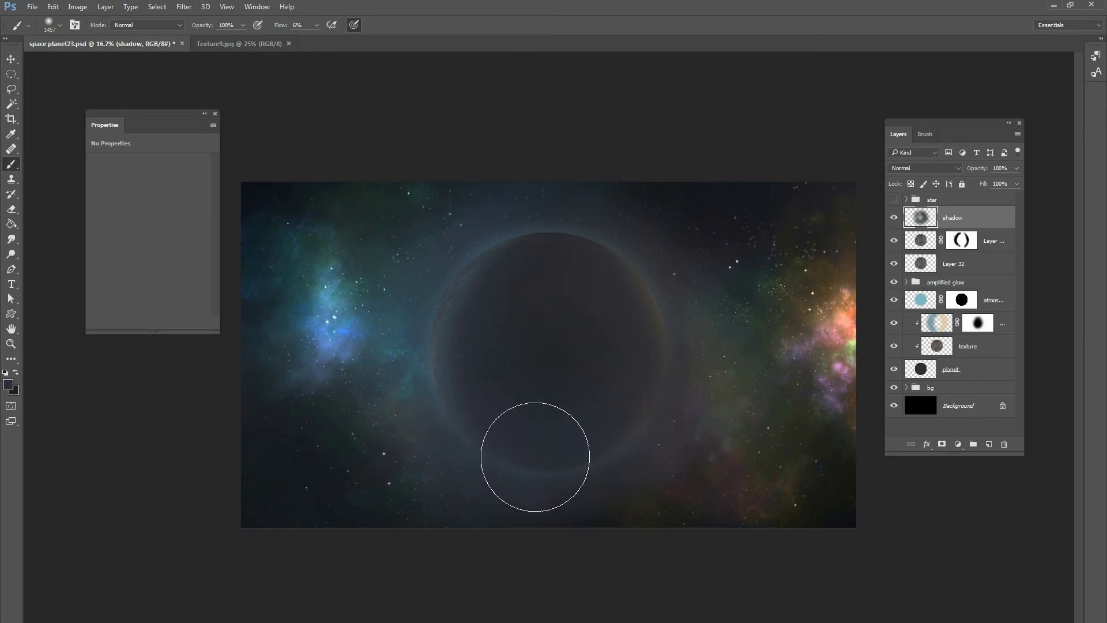
Step: Mask the shadow layer to the planet circle and clear it from both rims
{"action": "left_click", "coordinate": [921, 368], "text": "ctrl"}
{"action": "key", "text": "ctrl+m"}
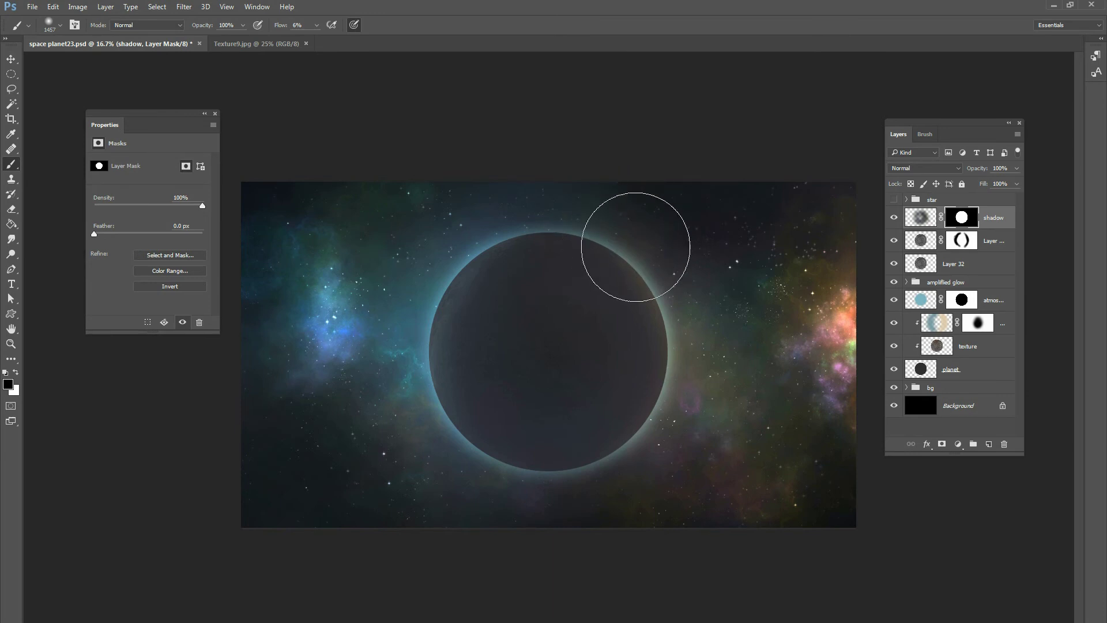
{"action": "mouse_move", "coordinate": [635, 247]}
{"action": "left_mouse_down"}
{"action": "mouse_move", "coordinate": [665, 255]}
{"action": "mouse_move", "coordinate": [707, 365]}
{"action": "mouse_move", "coordinate": [680, 438]}
{"action": "mouse_move", "coordinate": [632, 463]}
{"action": "mouse_move", "coordinate": [667, 366]}
{"action": "mouse_move", "coordinate": [651, 252]}
{"action": "left_mouse_up"}
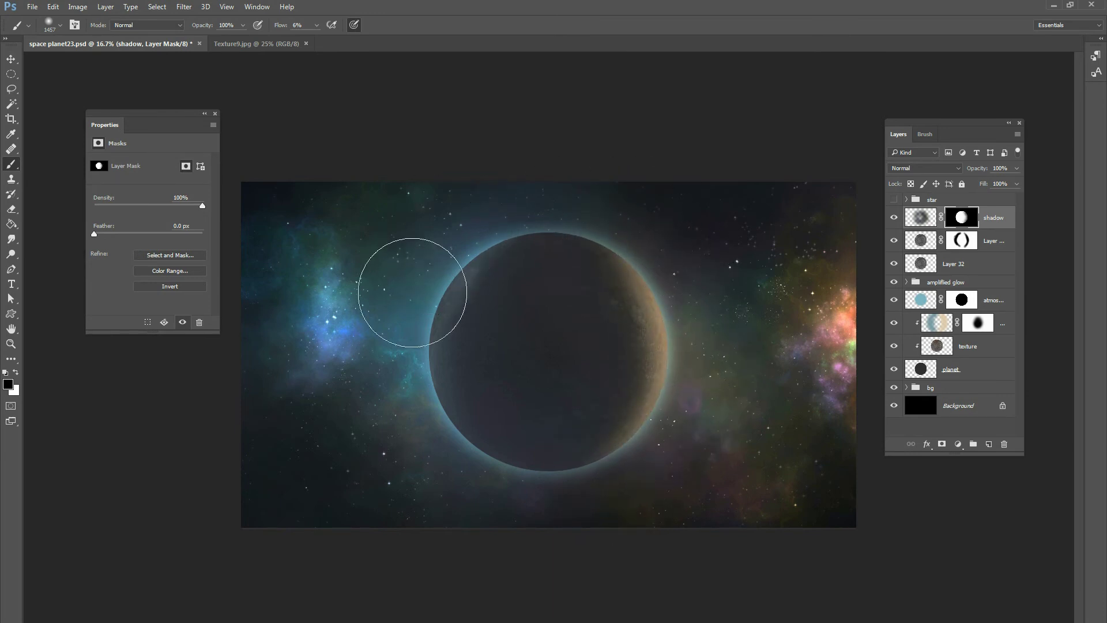
{"action": "mouse_move", "coordinate": [412, 292]}
{"action": "left_mouse_down"}
{"action": "mouse_move", "coordinate": [405, 319]}
{"action": "mouse_move", "coordinate": [443, 227]}
{"action": "mouse_move", "coordinate": [402, 310]}
{"action": "mouse_move", "coordinate": [464, 465]}
{"action": "mouse_move", "coordinate": [411, 414]}
{"action": "mouse_move", "coordinate": [462, 234]}
{"action": "mouse_move", "coordinate": [531, 203]}
{"action": "mouse_move", "coordinate": [605, 192]}
{"action": "mouse_move", "coordinate": [575, 191]}
{"action": "mouse_move", "coordinate": [439, 361]}
{"action": "mouse_move", "coordinate": [465, 476]}
{"action": "mouse_move", "coordinate": [544, 493]}
{"action": "mouse_move", "coordinate": [617, 482]}
{"action": "left_mouse_up"}
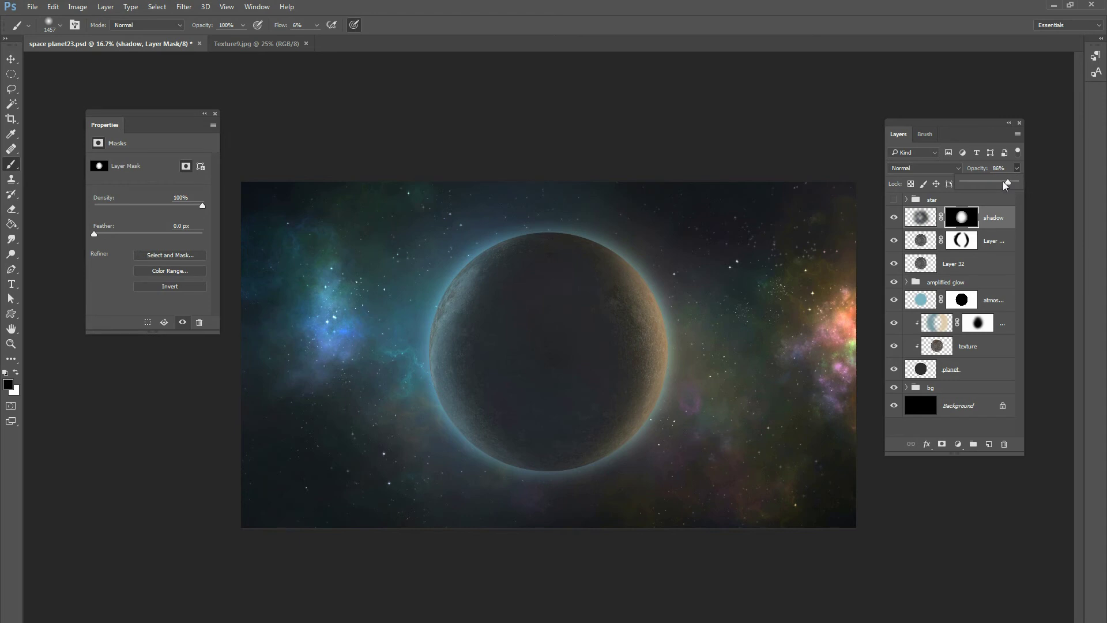
Step: Lower the shadow layer's opacity to 40% and add a new empty layer above it
{"action": "left_click_drag", "start_coordinate": [1003, 182], "coordinate": [985, 182]}
{"action": "left_click_drag", "start_coordinate": [1004, 183], "coordinate": [1003, 183]}
{"action": "left_click", "coordinate": [895, 218]}
{"action": "left_click", "coordinate": [897, 220]}
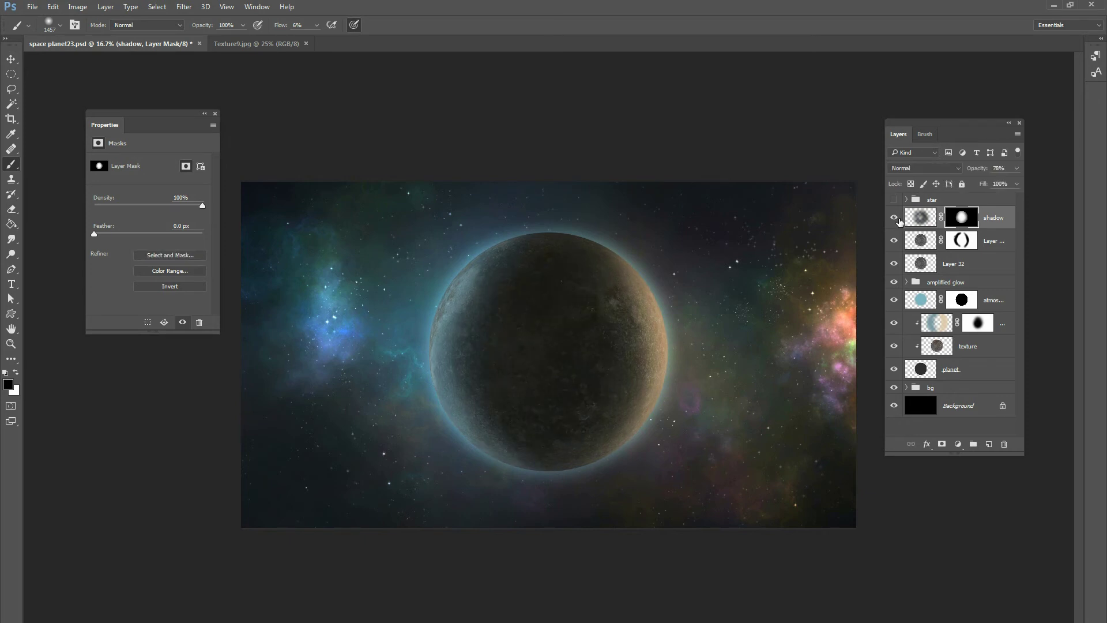
{"action": "left_click", "coordinate": [1015, 169]}
{"action": "key", "text": "ctrl+shift+alt+n"}
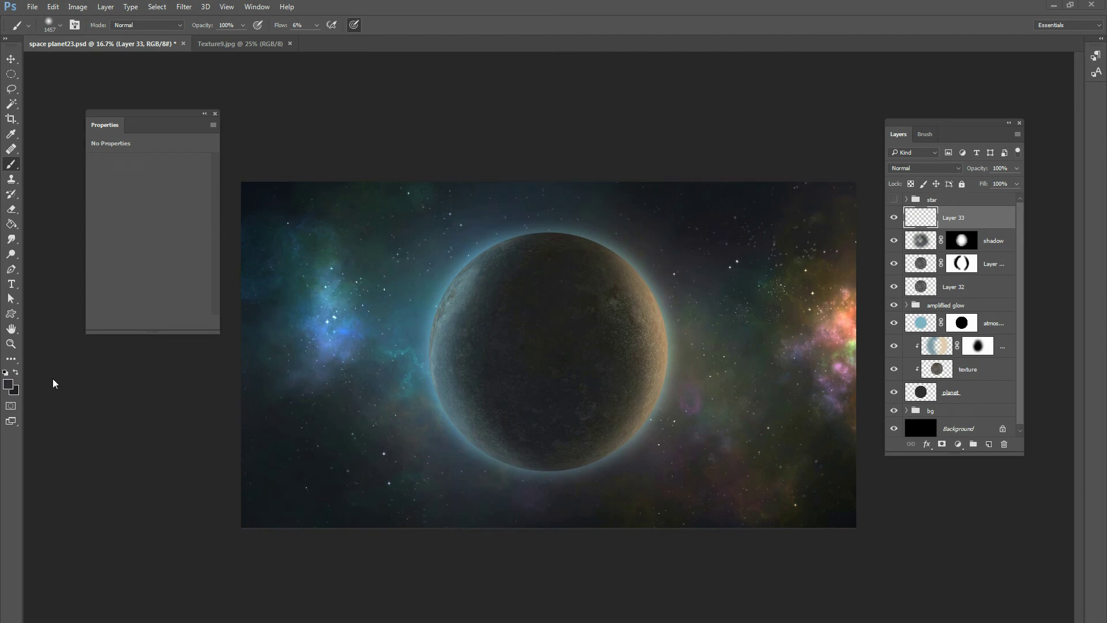
Step: Set white paint and a 2165 px brush, and rename Layer 33 to 'colors'
{"action": "left_click", "coordinate": [10, 384]}
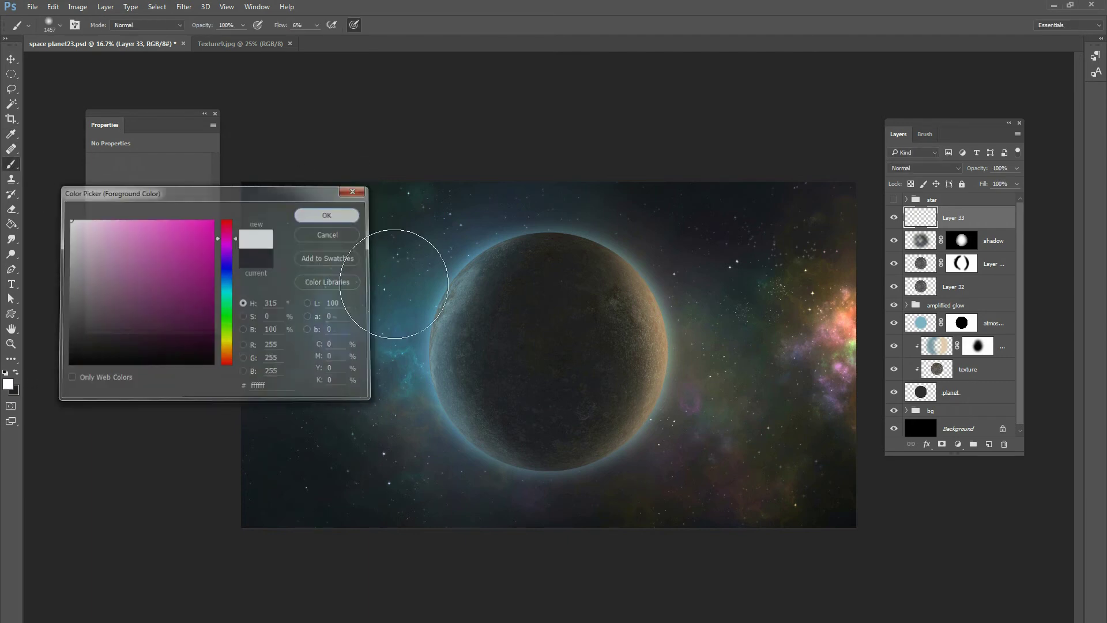
{"action": "key", "text": "Return"}
{"action": "right_click", "coordinate": [487, 292]}
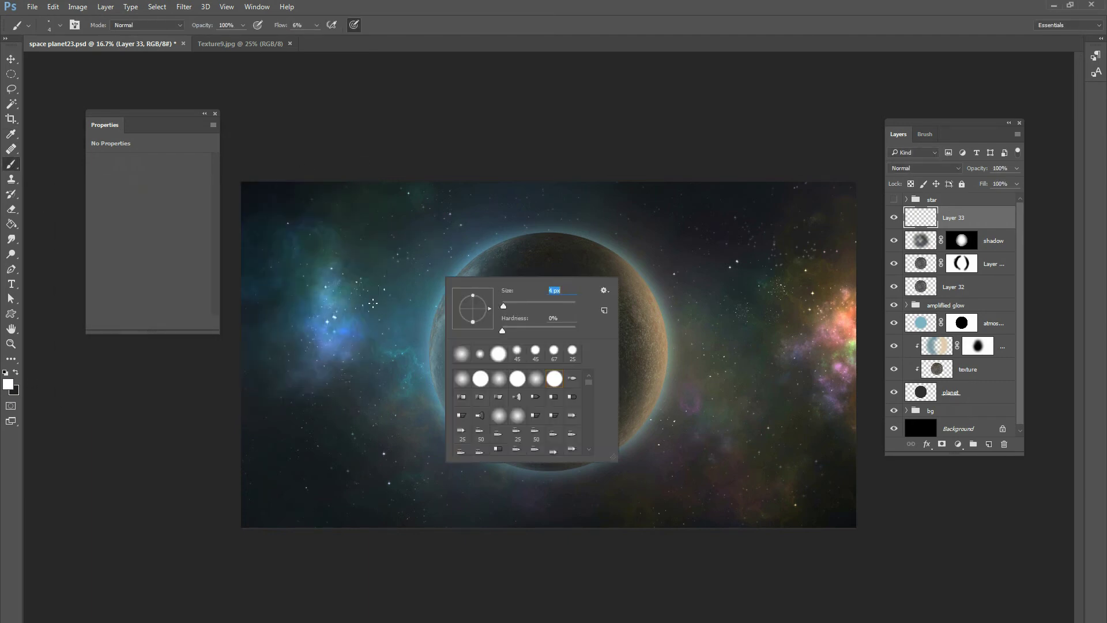
{"action": "key", "text": "Return"}
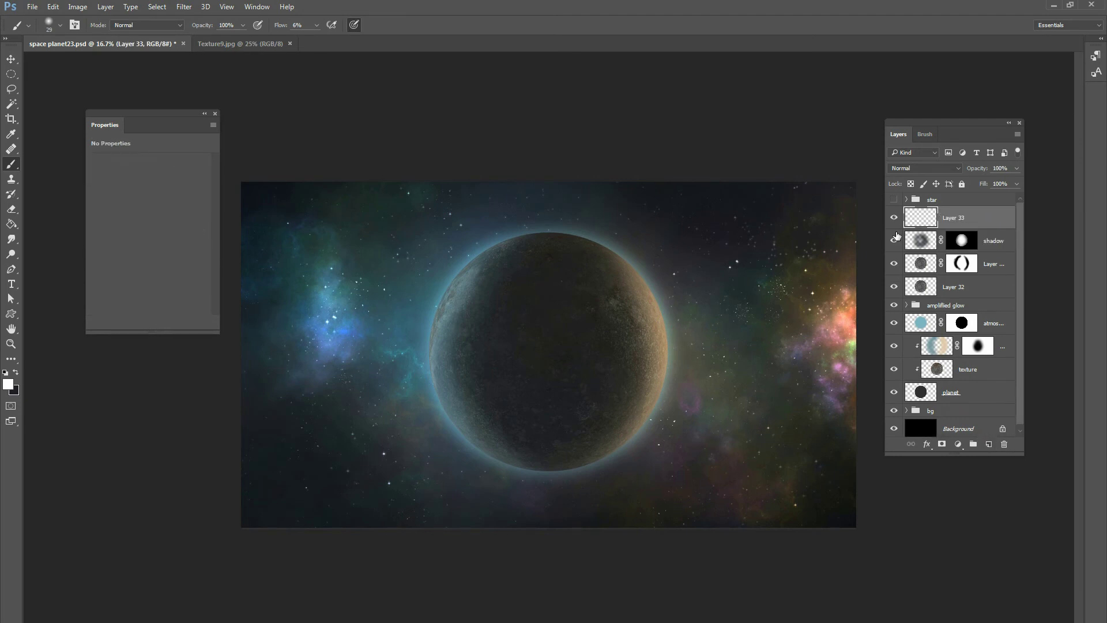
{"action": "right_click", "coordinate": [493, 253]}
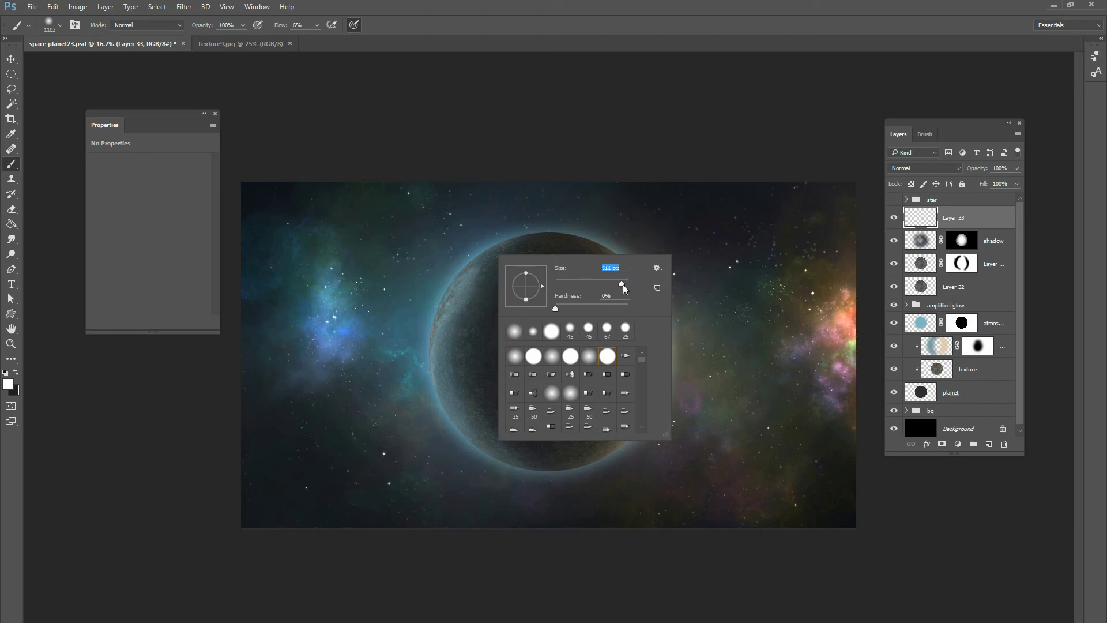
{"action": "key", "text": "Return"}
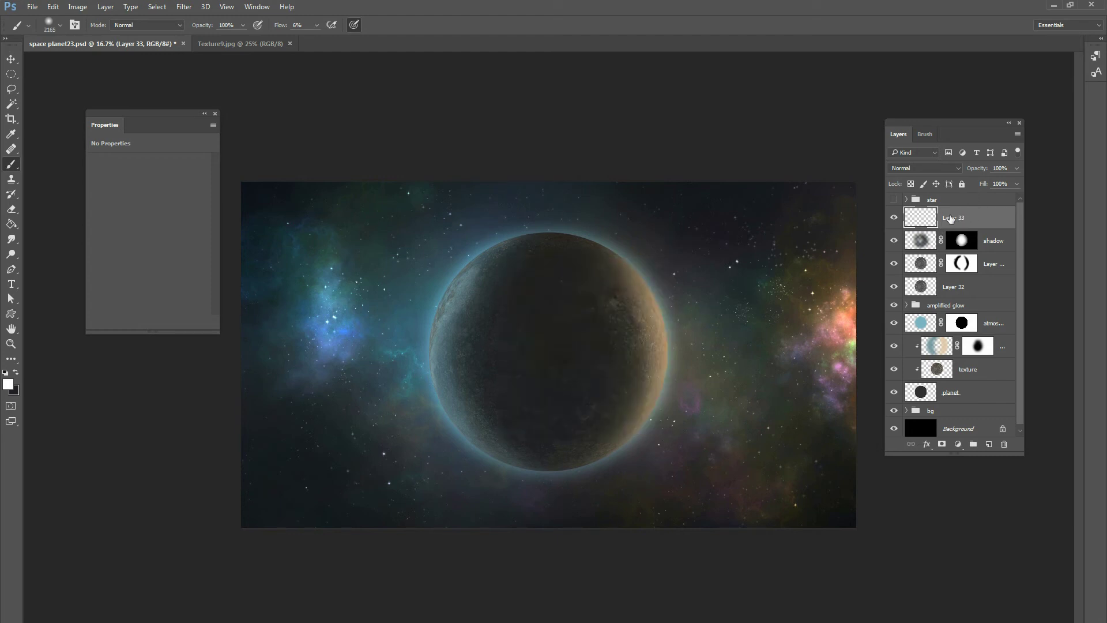
{"action": "double_click", "coordinate": [951, 217]}
{"action": "type", "text": "colors"}
{"action": "key", "text": "Return"}
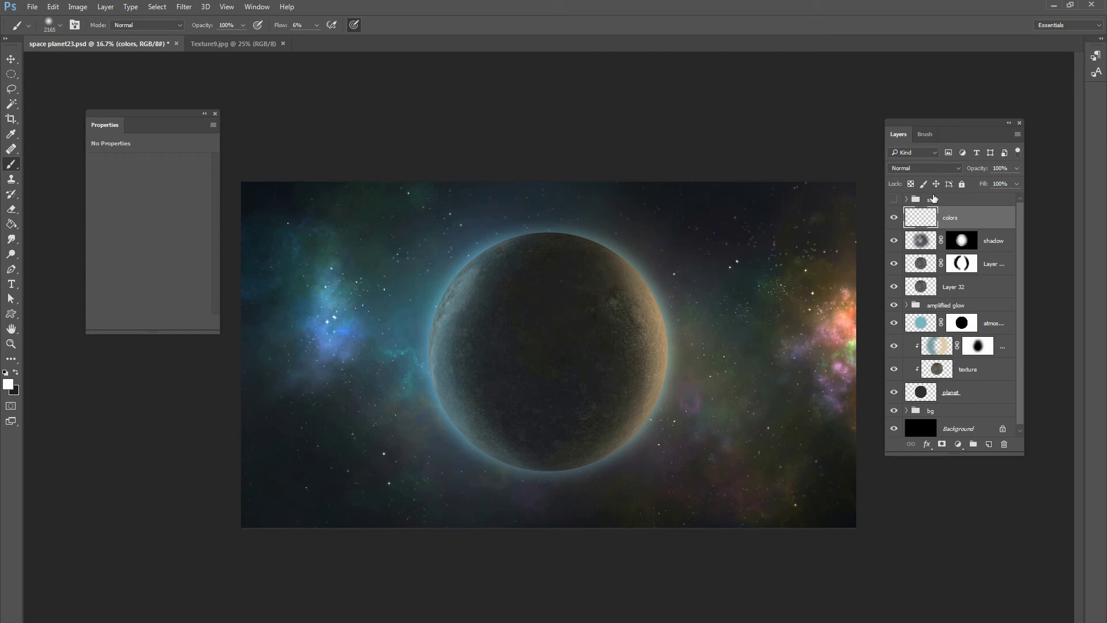
Step: Pick a light blue at 3% brush flow and set the colors layer to Overlay
{"action": "left_click", "coordinate": [7, 383]}
{"action": "left_click", "coordinate": [224, 280]}
{"action": "left_click", "coordinate": [173, 266]}
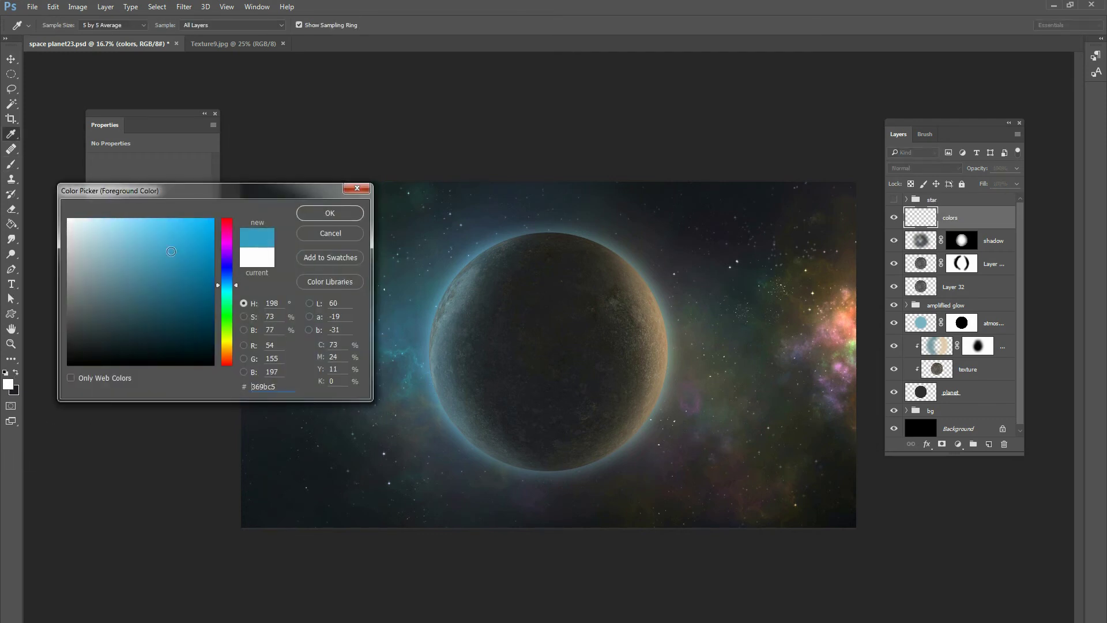
{"action": "left_click", "coordinate": [329, 213]}
{"action": "key", "text": "b"}
{"action": "left_click", "coordinate": [317, 25]}
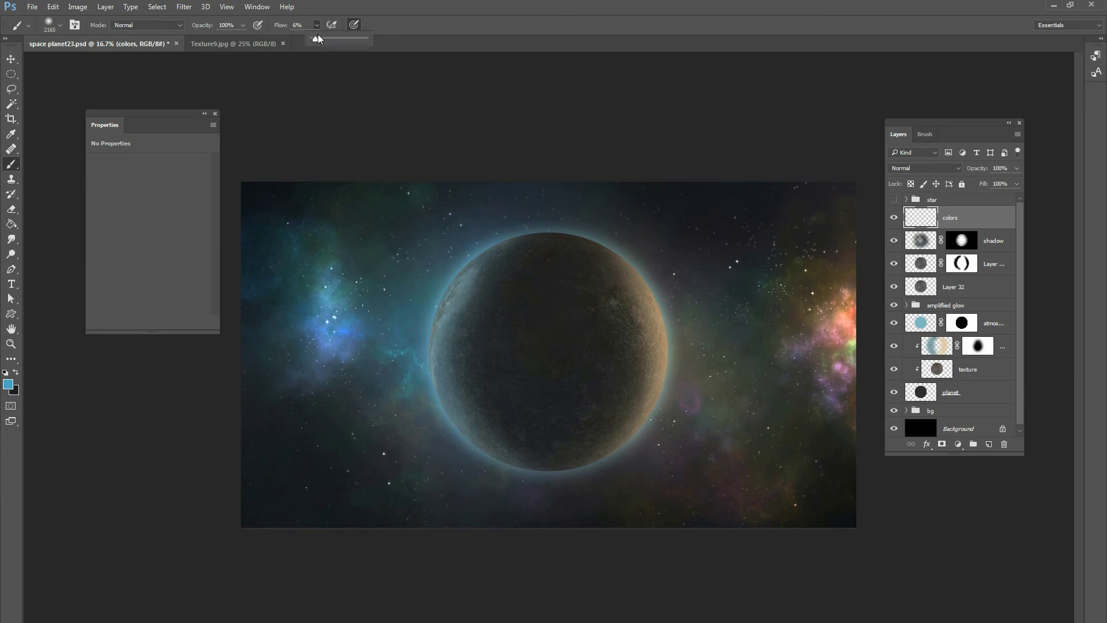
{"action": "right_click", "coordinate": [448, 288]}
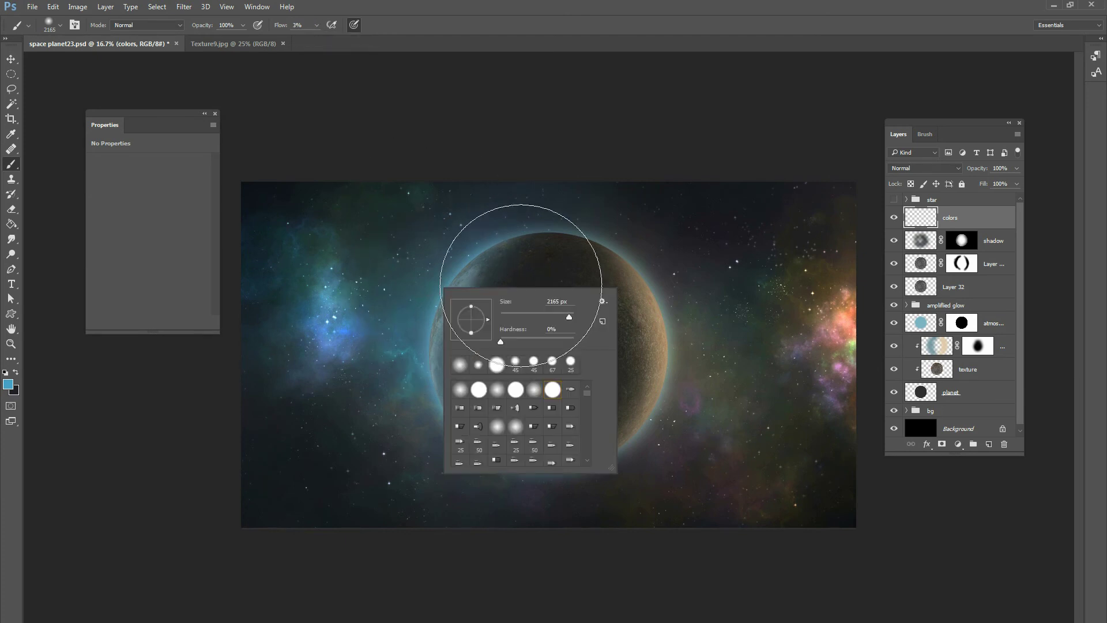
{"action": "key", "text": "Escape"}
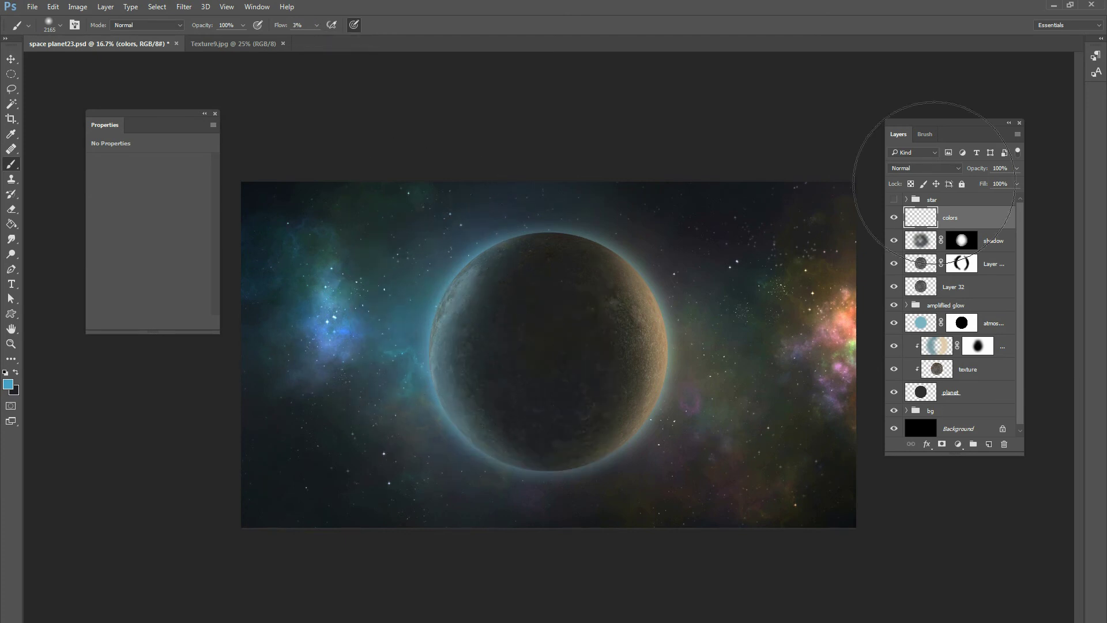
{"action": "left_click", "coordinate": [919, 168]}
{"action": "left_click", "coordinate": [919, 264]}
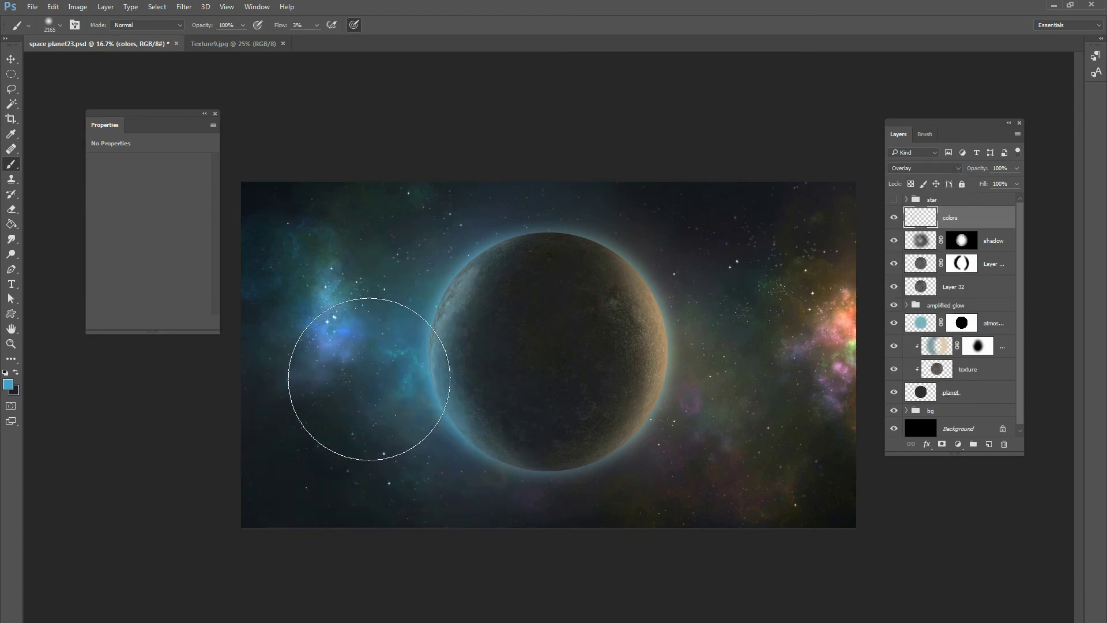
Step: Tint the sky at the planet's upper left blue, then add a teal haze
{"action": "mouse_move", "coordinate": [447, 234]}
{"action": "left_mouse_down"}
{"action": "mouse_move", "coordinate": [513, 202]}
{"action": "mouse_move", "coordinate": [420, 252]}
{"action": "left_mouse_up"}
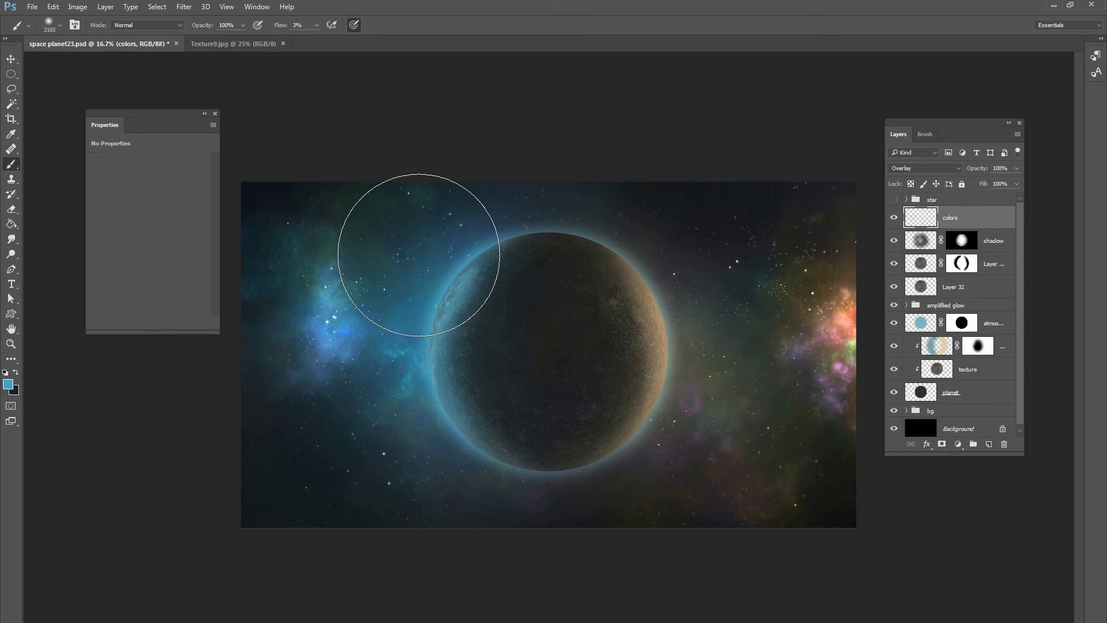
{"action": "left_click", "coordinate": [8, 384]}
{"action": "left_click_drag", "start_coordinate": [227, 293], "coordinate": [227, 304]}
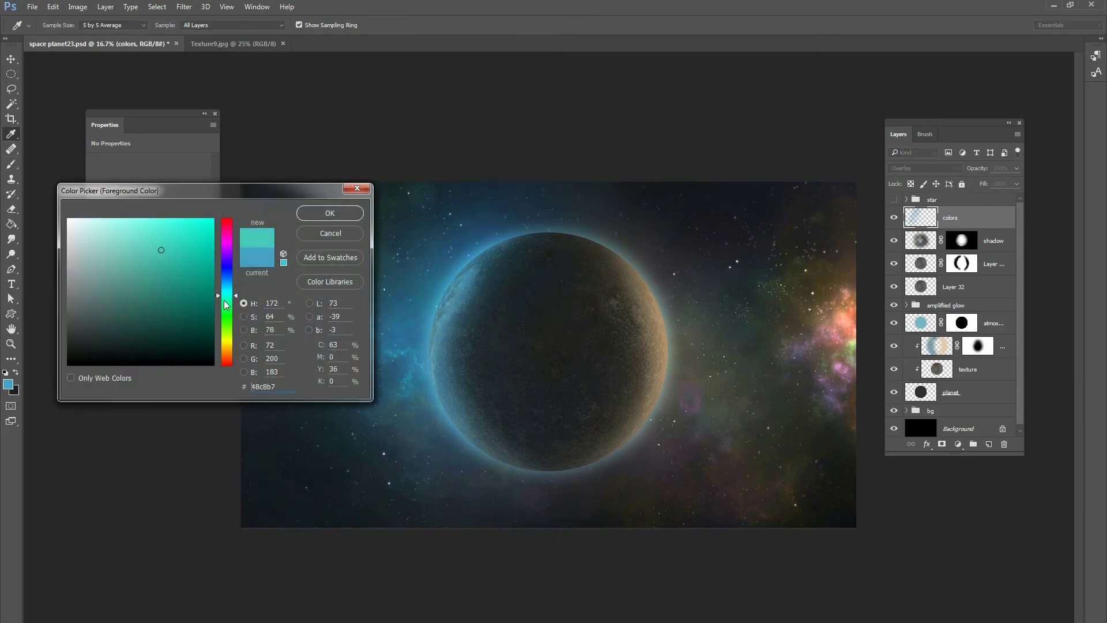
{"action": "left_click", "coordinate": [330, 213]}
{"action": "mouse_move", "coordinate": [398, 172]}
{"action": "left_mouse_down"}
{"action": "mouse_move", "coordinate": [260, 223]}
{"action": "mouse_move", "coordinate": [396, 155]}
{"action": "mouse_move", "coordinate": [362, 209]}
{"action": "left_mouse_up"}
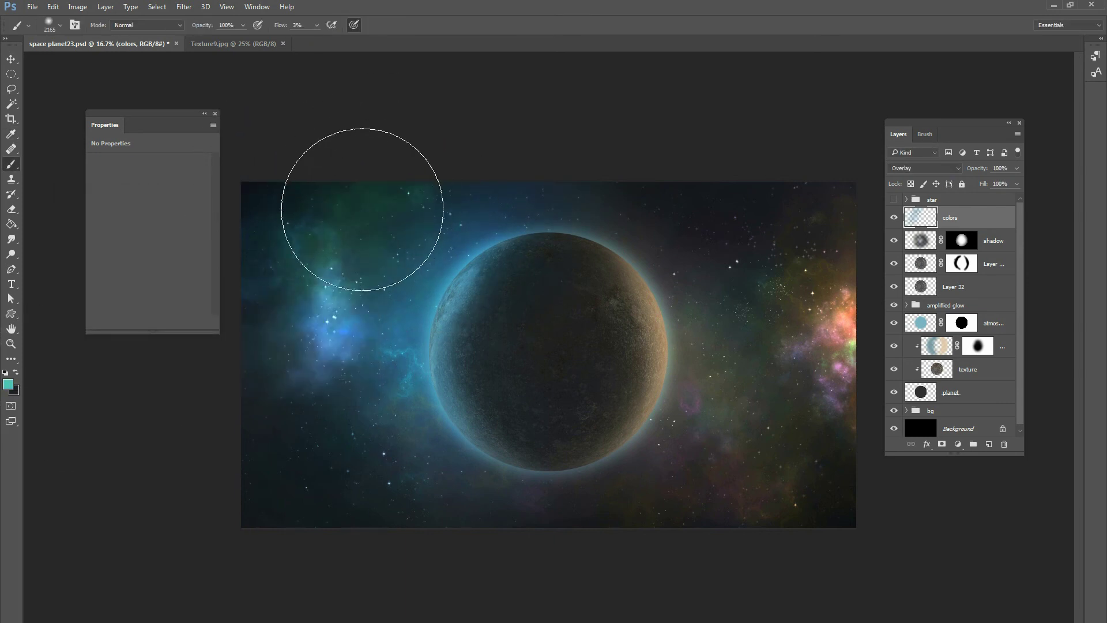
Step: Strengthen the orange glow on the right and tint the lower-right rim purple
{"action": "left_click", "coordinate": [8, 384]}
{"action": "left_click_drag", "start_coordinate": [227, 296], "coordinate": [226, 353]}
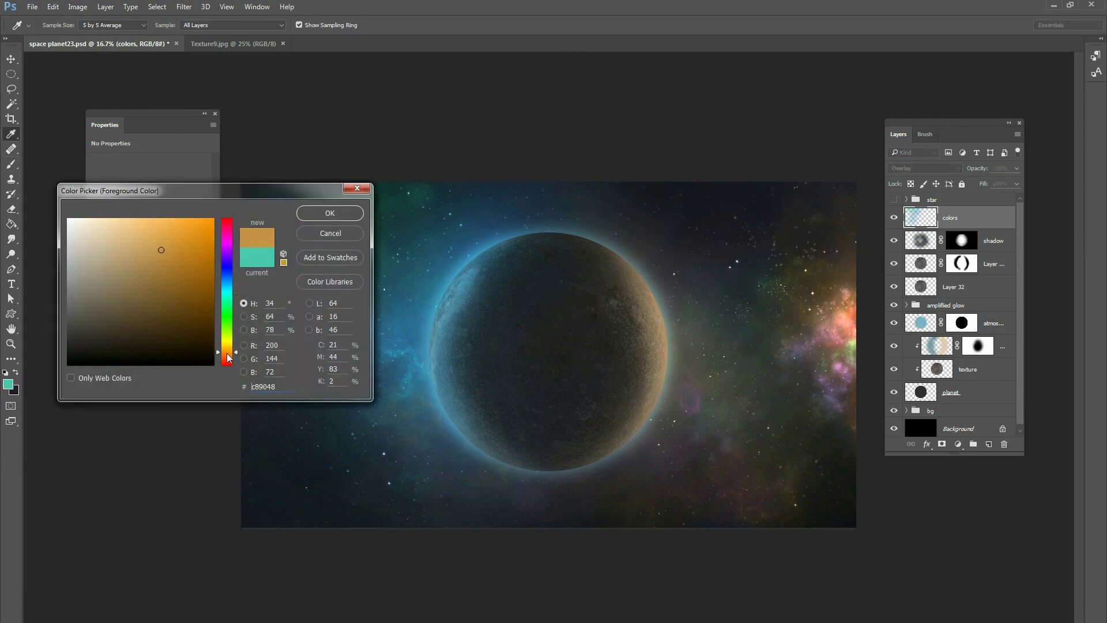
{"action": "left_click", "coordinate": [330, 213]}
{"action": "mouse_move", "coordinate": [847, 252]}
{"action": "left_mouse_down"}
{"action": "mouse_move", "coordinate": [823, 254]}
{"action": "mouse_move", "coordinate": [816, 238]}
{"action": "mouse_move", "coordinate": [841, 231]}
{"action": "mouse_move", "coordinate": [861, 393]}
{"action": "mouse_move", "coordinate": [818, 431]}
{"action": "mouse_move", "coordinate": [769, 405]}
{"action": "mouse_move", "coordinate": [738, 411]}
{"action": "left_mouse_up"}
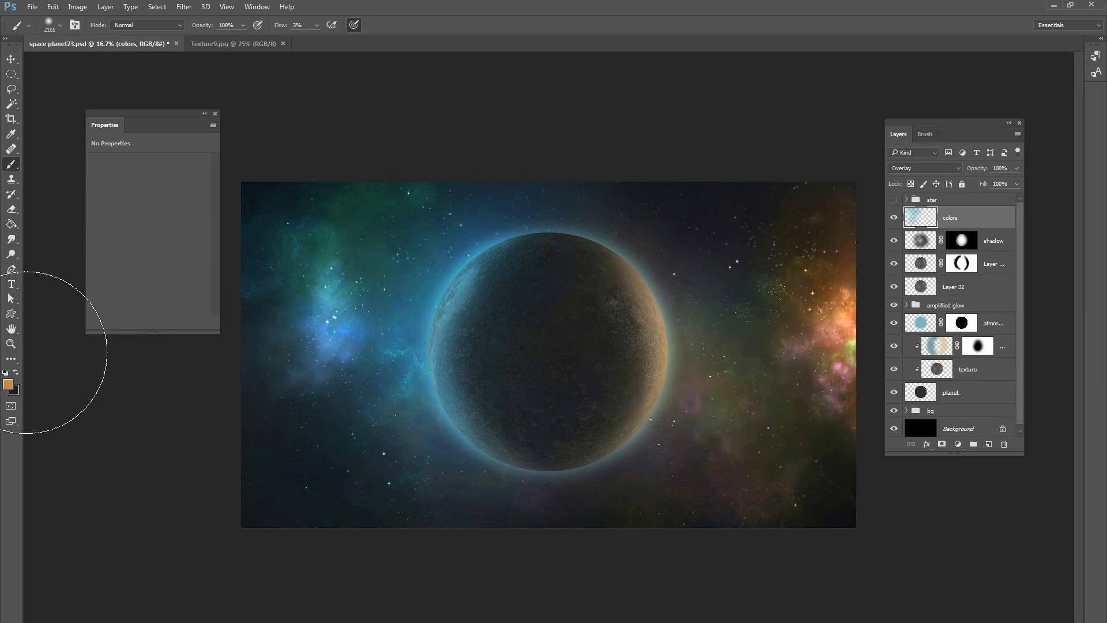
{"action": "left_click", "coordinate": [8, 385]}
{"action": "left_click_drag", "start_coordinate": [229, 274], "coordinate": [229, 247]}
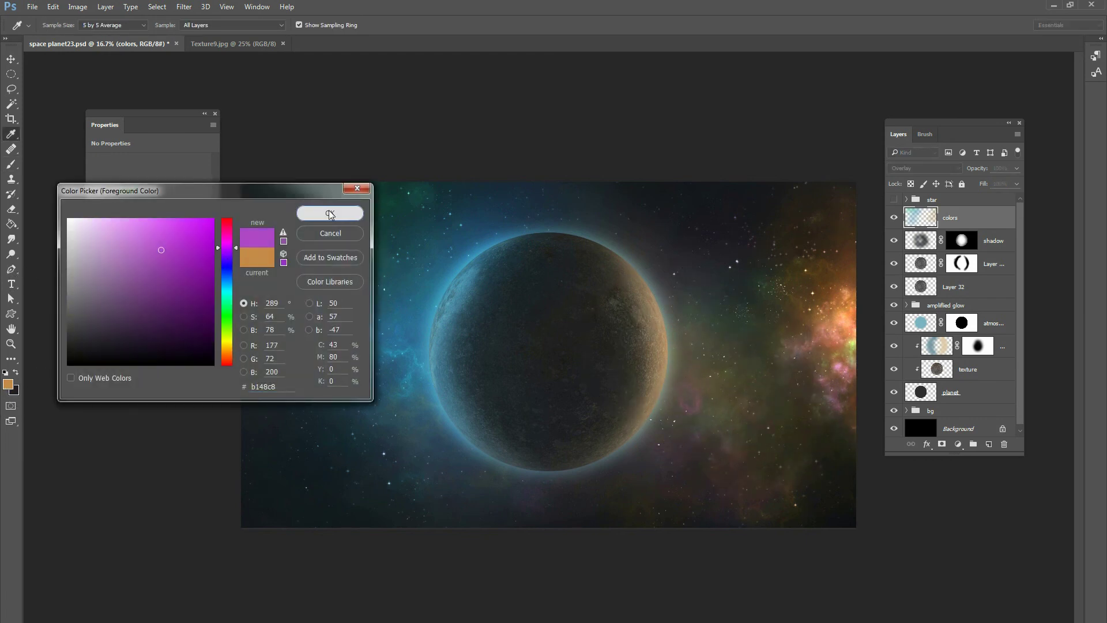
{"action": "left_click", "coordinate": [329, 212]}
{"action": "mouse_move", "coordinate": [611, 501]}
{"action": "left_mouse_down"}
{"action": "mouse_move", "coordinate": [627, 470]}
{"action": "mouse_move", "coordinate": [689, 440]}
{"action": "mouse_move", "coordinate": [685, 387]}
{"action": "mouse_move", "coordinate": [728, 494]}
{"action": "mouse_move", "coordinate": [785, 482]}
{"action": "left_mouse_up"}
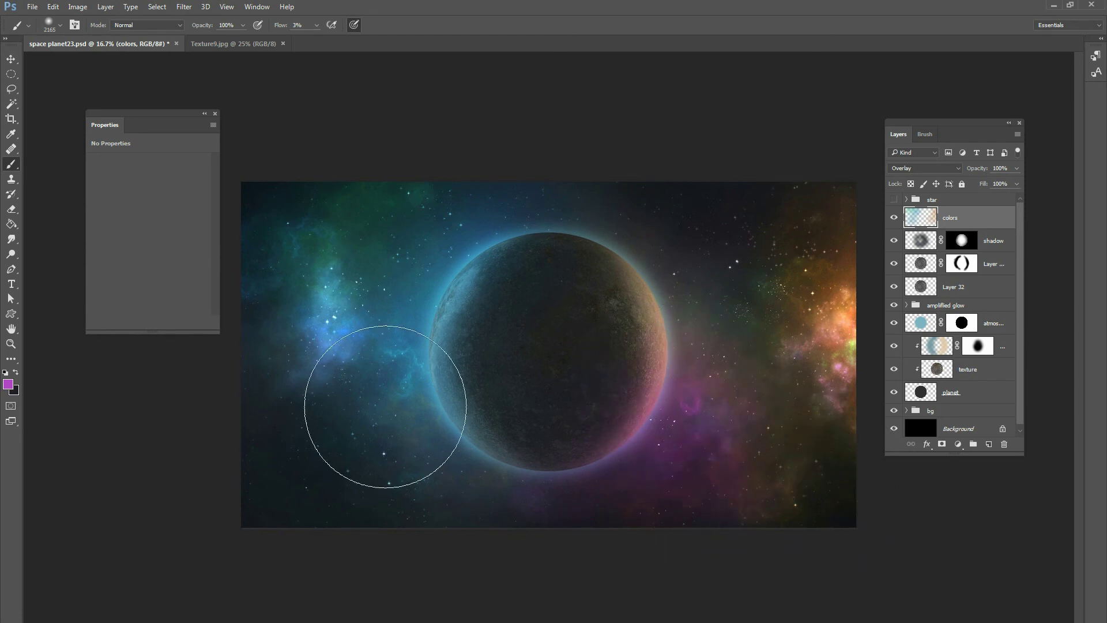
Step: Paint a soft pink tint over the planet's top
{"action": "left_click", "coordinate": [8, 383]}
{"action": "left_click_drag", "start_coordinate": [229, 247], "coordinate": [257, 226]}
{"action": "left_click", "coordinate": [329, 213]}
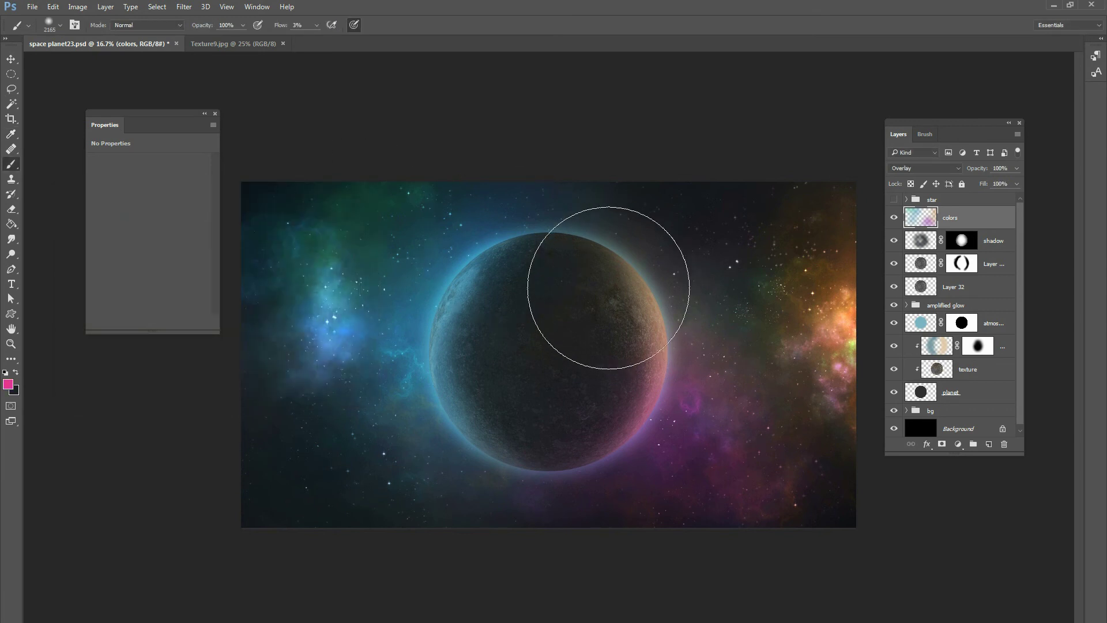
{"action": "mouse_move", "coordinate": [573, 240]}
{"action": "left_mouse_down"}
{"action": "mouse_move", "coordinate": [580, 202]}
{"action": "mouse_move", "coordinate": [657, 239]}
{"action": "mouse_move", "coordinate": [569, 303]}
{"action": "mouse_move", "coordinate": [870, 185]}
{"action": "mouse_move", "coordinate": [547, 292]}
{"action": "left_mouse_up"}
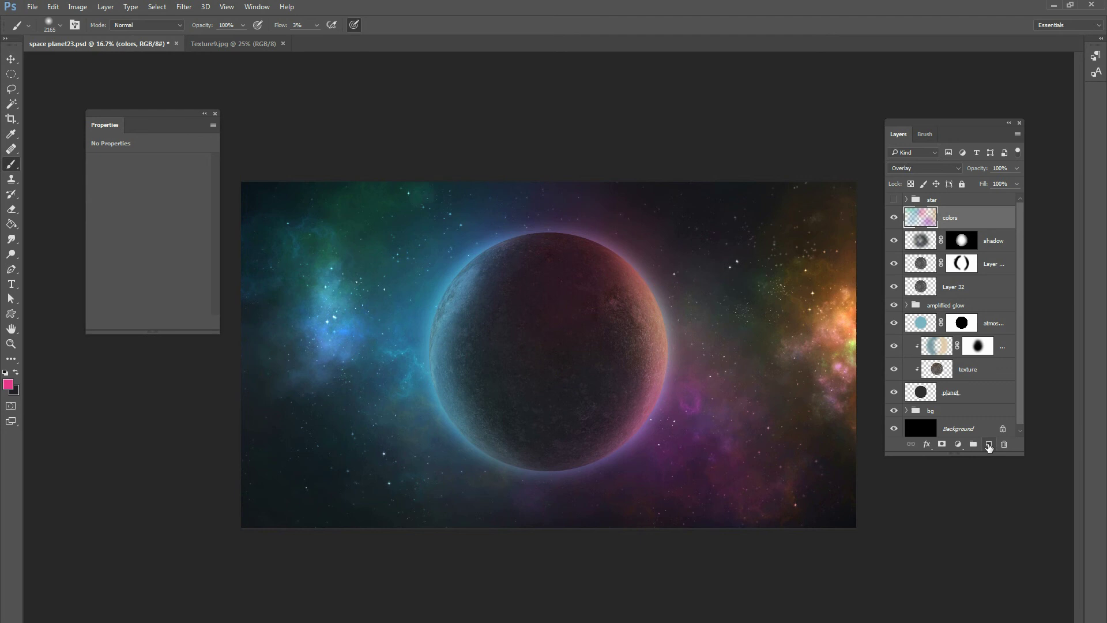
Step: Put a new layer into a Color Dodge group named 'amp2'
{"action": "left_click", "coordinate": [987, 444]}
{"action": "left_click_drag", "start_coordinate": [973, 444], "coordinate": [973, 443]}
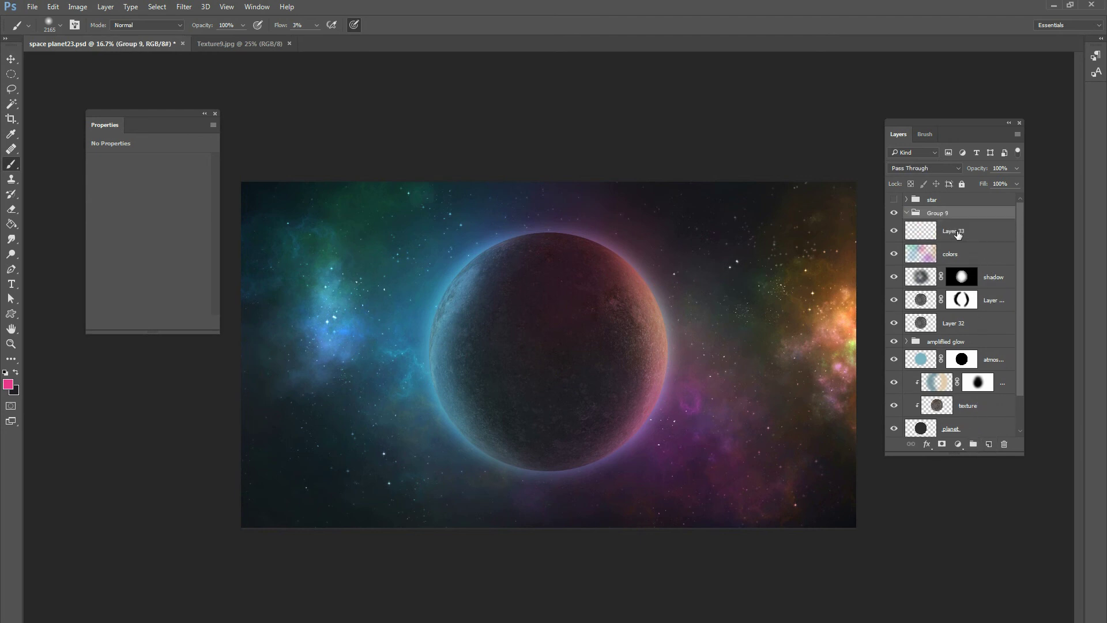
{"action": "double_click", "coordinate": [937, 213]}
{"action": "type", "text": "a"}
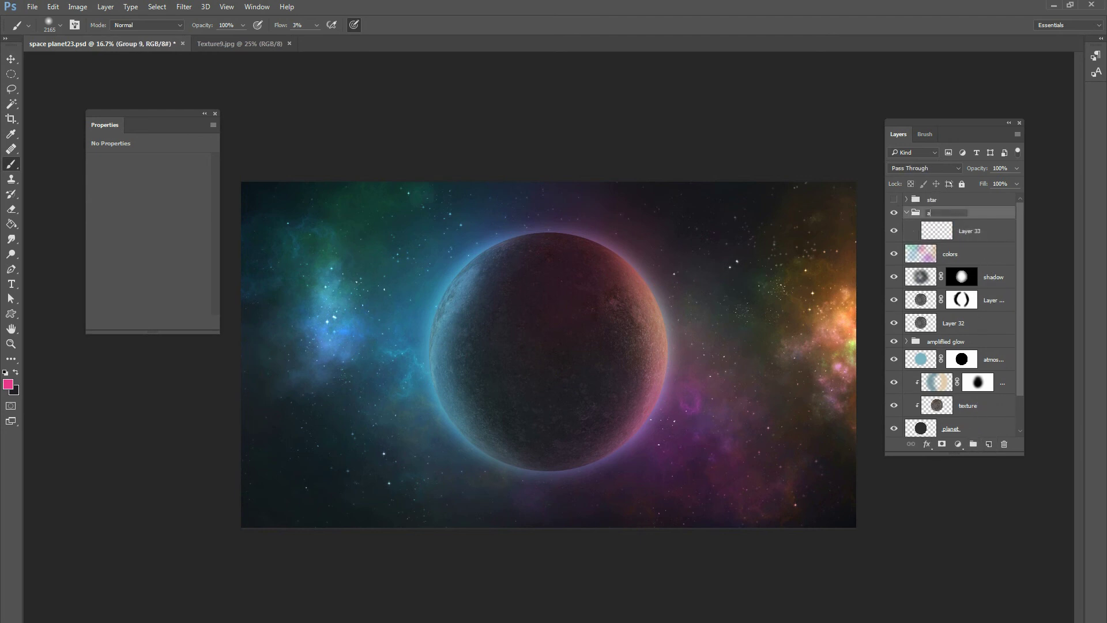
{"action": "type", "text": "mp2"}
{"action": "key", "text": "Return"}
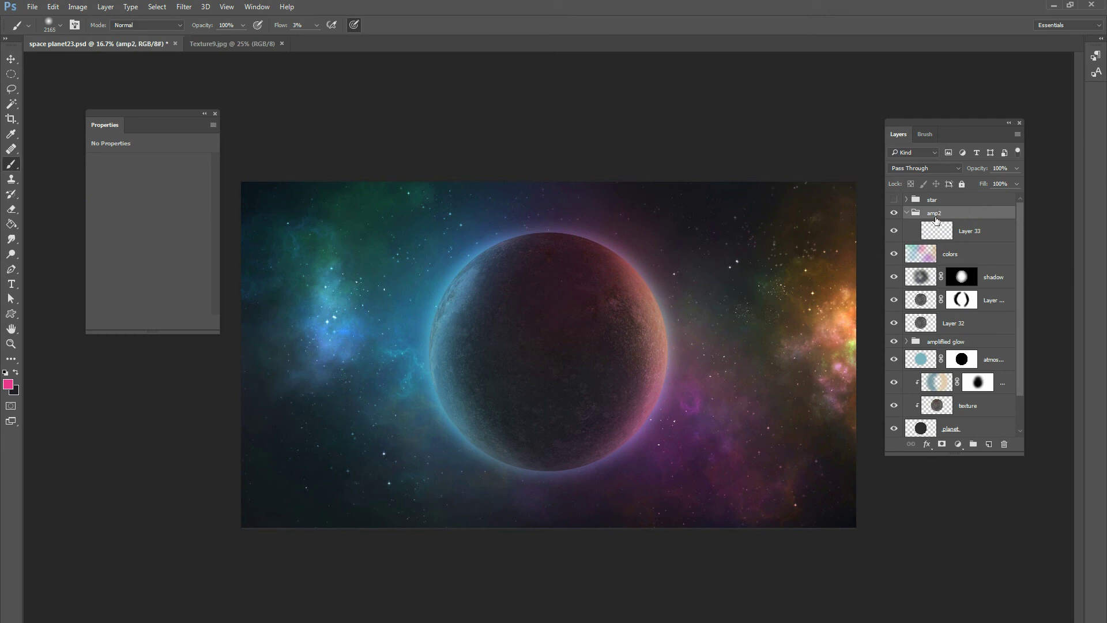
{"action": "left_click", "coordinate": [914, 167]}
{"action": "left_click", "coordinate": [912, 268]}
Step: On Layer 33, brush white with a 464 px brush along the upper-left rim
{"action": "left_click", "coordinate": [945, 227]}
{"action": "left_click", "coordinate": [8, 384]}
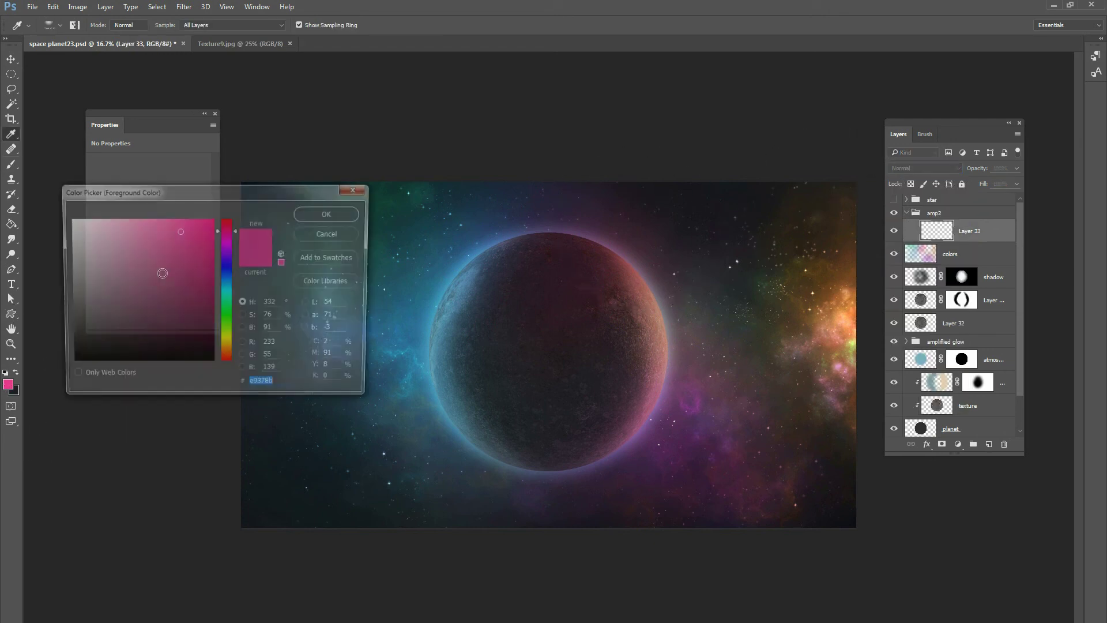
{"action": "left_click", "coordinate": [68, 219]}
{"action": "left_click", "coordinate": [316, 214]}
{"action": "key", "text": "b"}
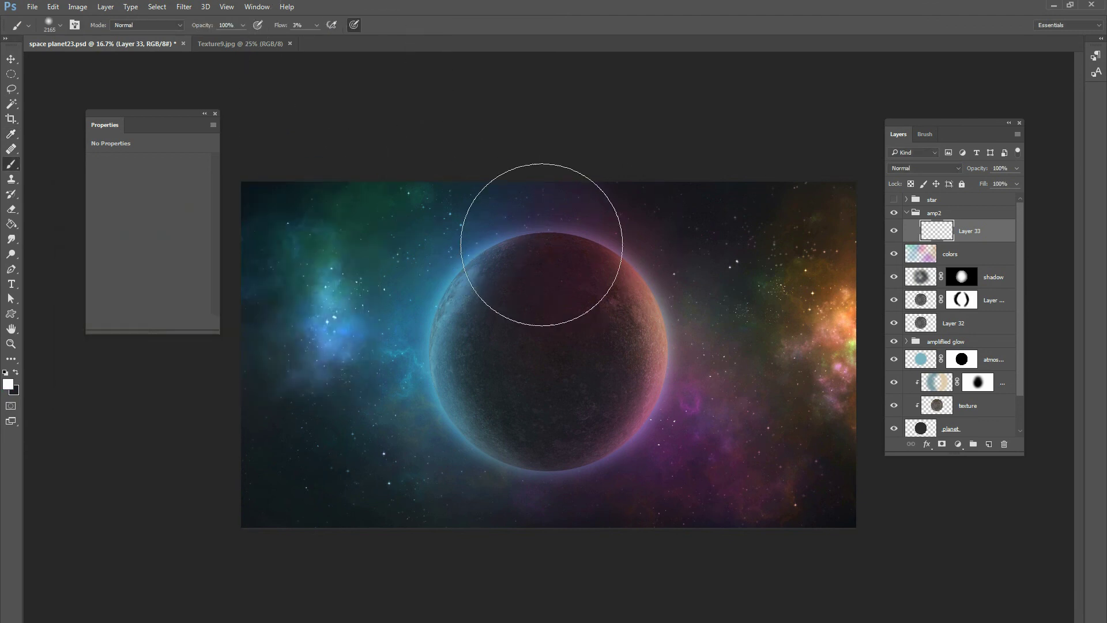
{"action": "right_click", "coordinate": [538, 242]}
{"action": "left_click_drag", "start_coordinate": [656, 271], "coordinate": [611, 266]}
{"action": "left_click", "coordinate": [483, 244]}
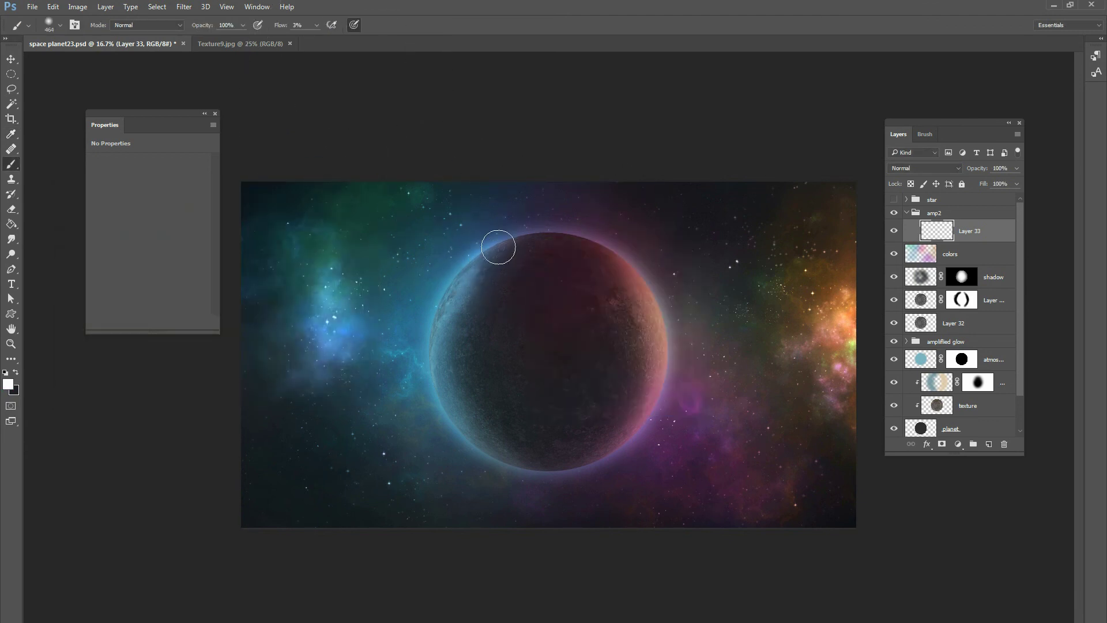
{"action": "mouse_move", "coordinate": [486, 248]}
{"action": "left_mouse_down"}
{"action": "mouse_move", "coordinate": [446, 291]}
{"action": "mouse_move", "coordinate": [511, 237]}
{"action": "mouse_move", "coordinate": [450, 289]}
{"action": "mouse_move", "coordinate": [423, 369]}
{"action": "mouse_move", "coordinate": [437, 405]}
{"action": "mouse_move", "coordinate": [526, 460]}
{"action": "mouse_move", "coordinate": [661, 296]}
{"action": "mouse_move", "coordinate": [667, 313]}
{"action": "mouse_move", "coordinate": [593, 244]}
{"action": "mouse_move", "coordinate": [661, 335]}
{"action": "mouse_move", "coordinate": [659, 320]}
{"action": "mouse_move", "coordinate": [666, 385]}
{"action": "mouse_move", "coordinate": [667, 316]}
{"action": "left_mouse_up"}
Step: With a 2165 px white brush, brighten the lower-right pink and left cyan rims
{"action": "right_click", "coordinate": [675, 314]}
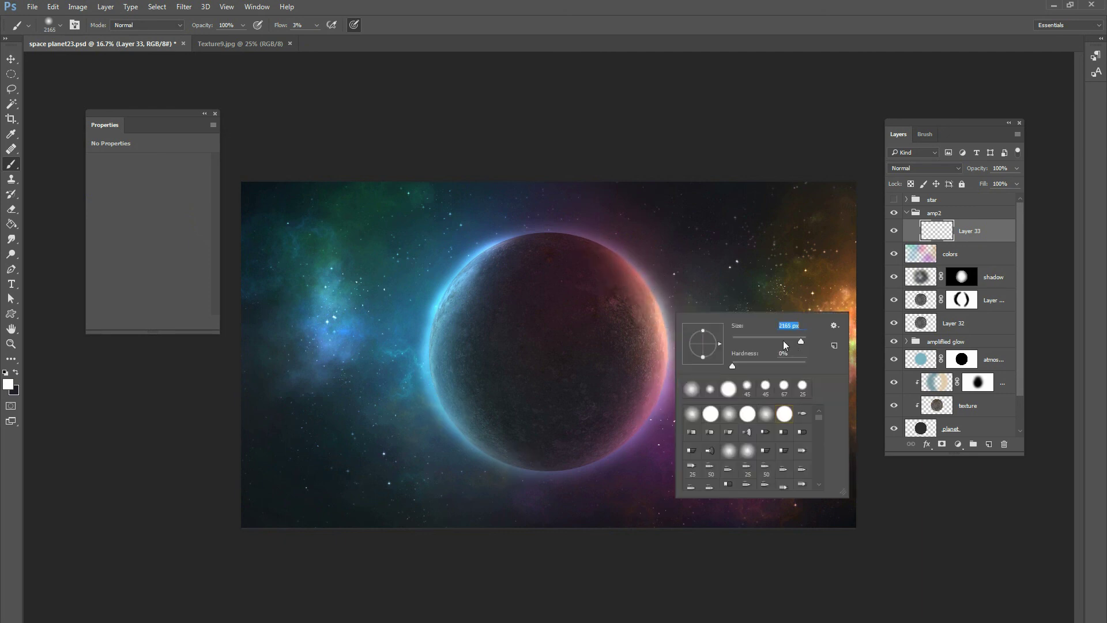
{"action": "key", "text": "Return"}
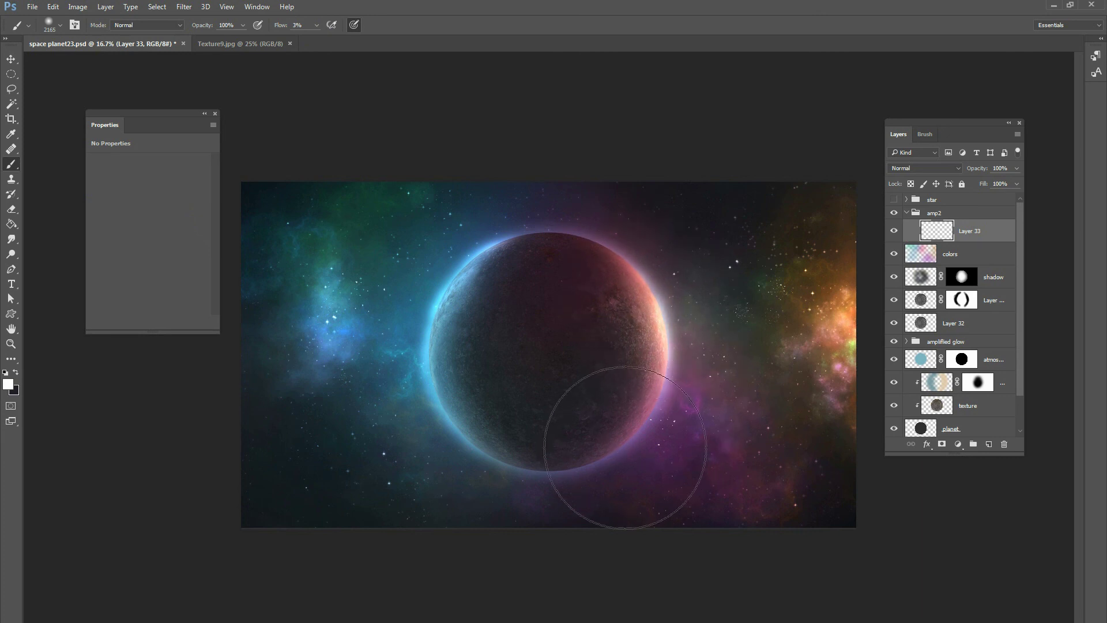
{"action": "mouse_move", "coordinate": [626, 447]}
{"action": "left_mouse_down"}
{"action": "mouse_move", "coordinate": [599, 438]}
{"action": "mouse_move", "coordinate": [628, 410]}
{"action": "mouse_move", "coordinate": [637, 332]}
{"action": "left_mouse_up"}
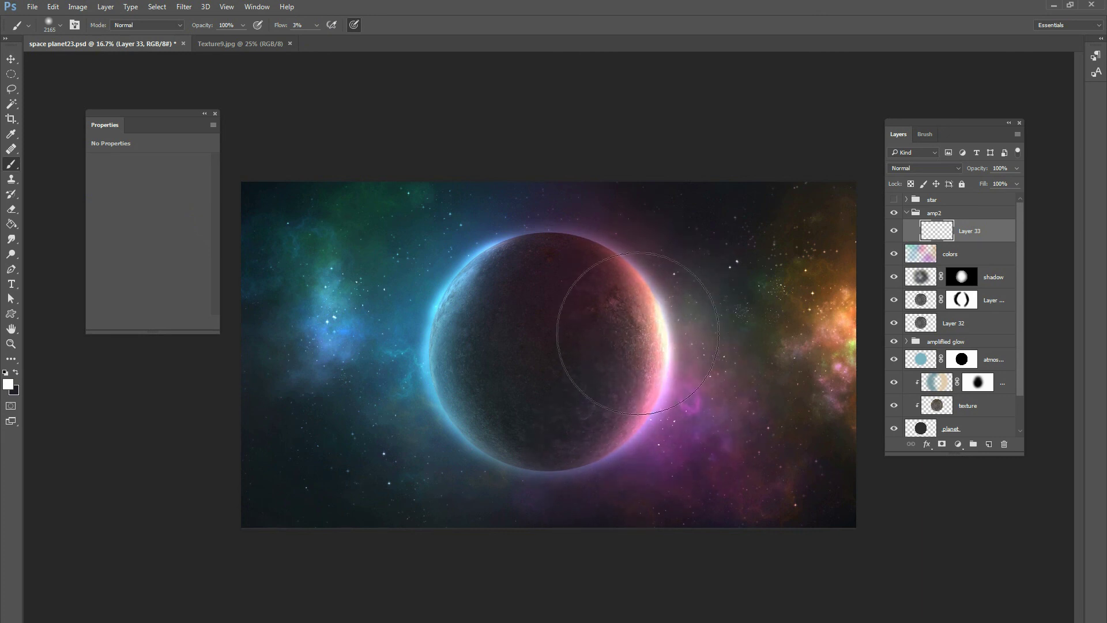
{"action": "mouse_move", "coordinate": [456, 407]}
{"action": "left_mouse_down"}
{"action": "mouse_move", "coordinate": [445, 420]}
{"action": "mouse_move", "coordinate": [421, 307]}
{"action": "mouse_move", "coordinate": [470, 222]}
{"action": "left_mouse_up"}
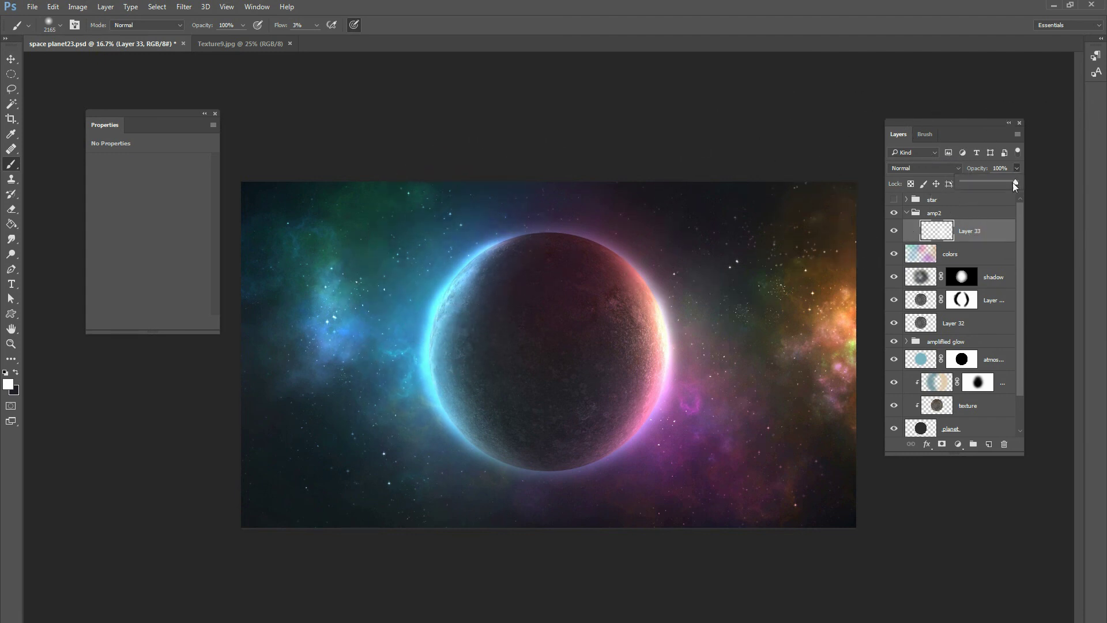
Step: Dim Layer 33's rim glow to 51% opacity, set the colors overlay to 43%, and collapse amp2
{"action": "left_click_drag", "start_coordinate": [1012, 182], "coordinate": [992, 195]}
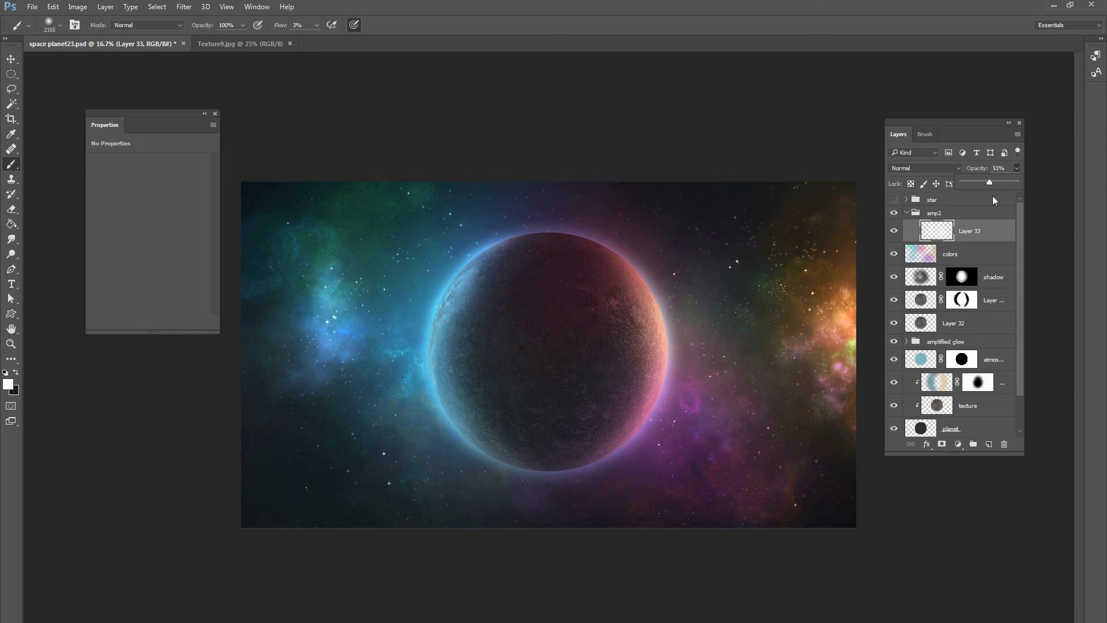
{"action": "left_click", "coordinate": [974, 253]}
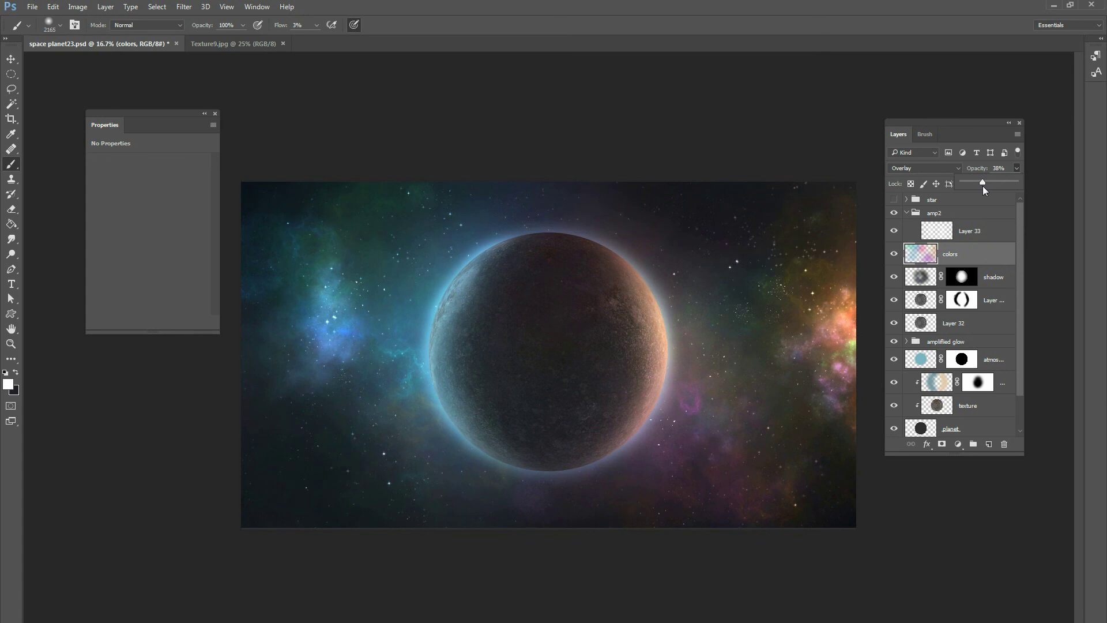
{"action": "left_click_drag", "start_coordinate": [983, 186], "coordinate": [987, 187]}
{"action": "left_click", "coordinate": [906, 213]}
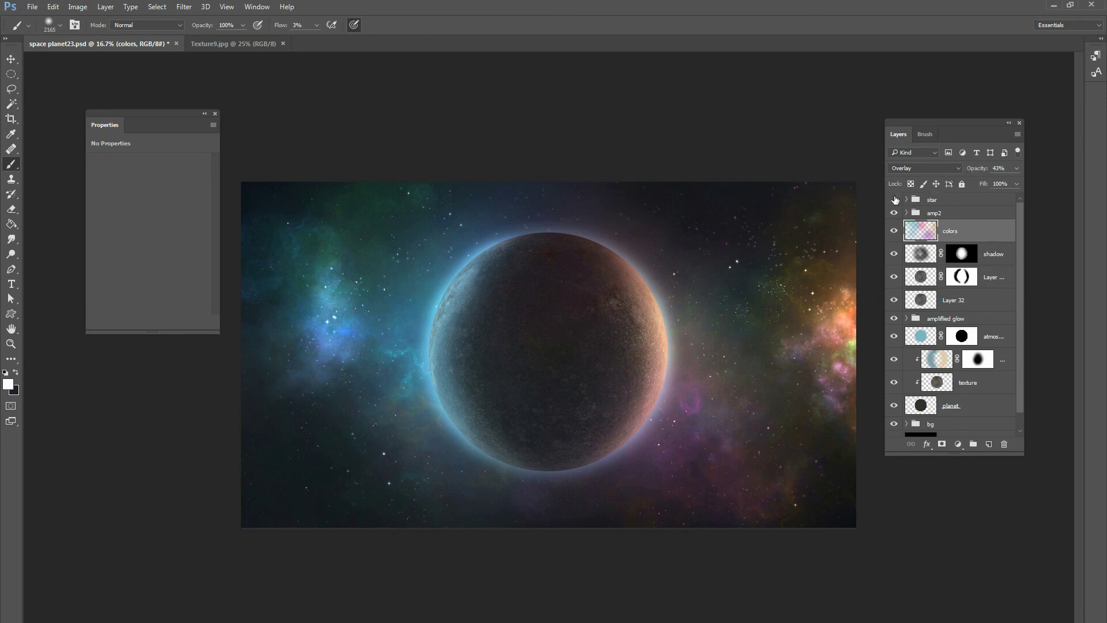
Step: Show the star group's blue flare, glance at Texture9.jpg, then return to space planet23.psd
{"action": "left_click", "coordinate": [894, 199]}
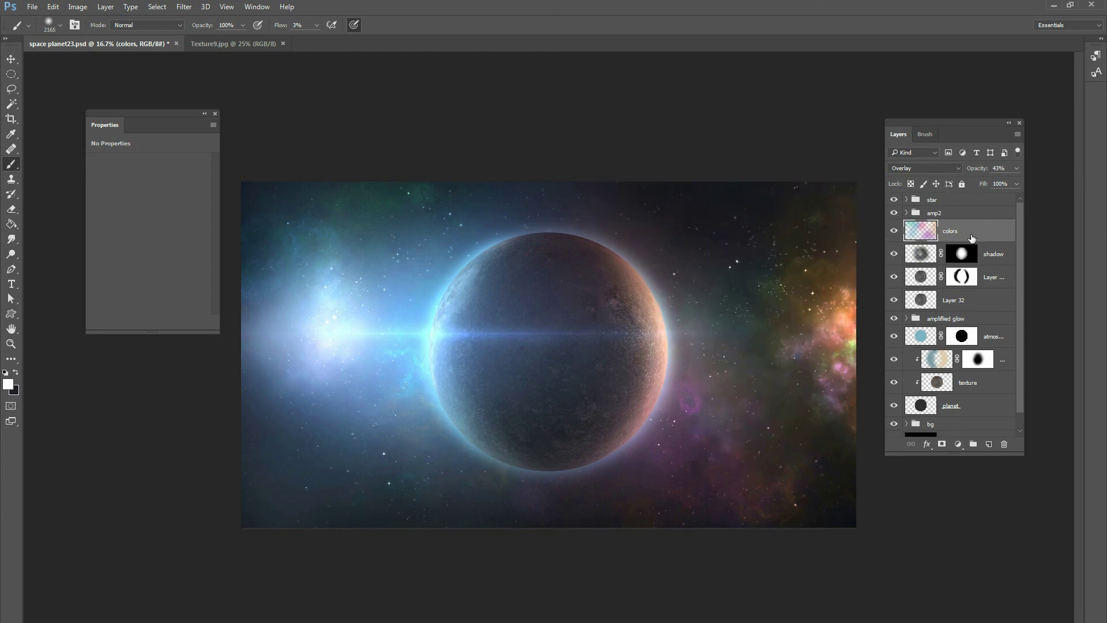
{"action": "left_click", "coordinate": [218, 43]}
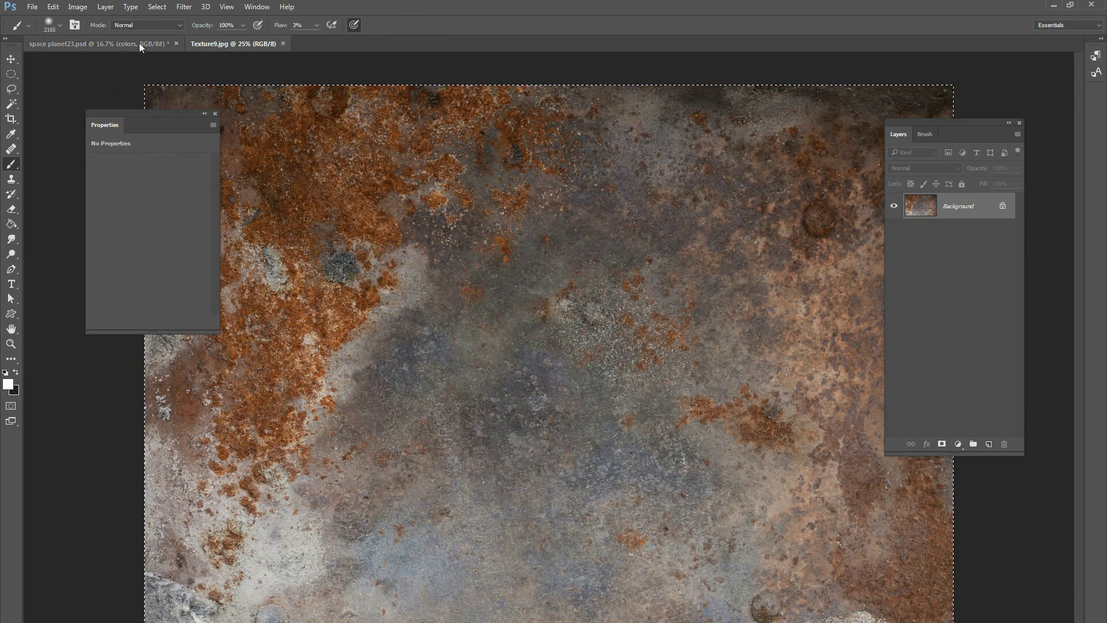
{"action": "left_click", "coordinate": [98, 44]}
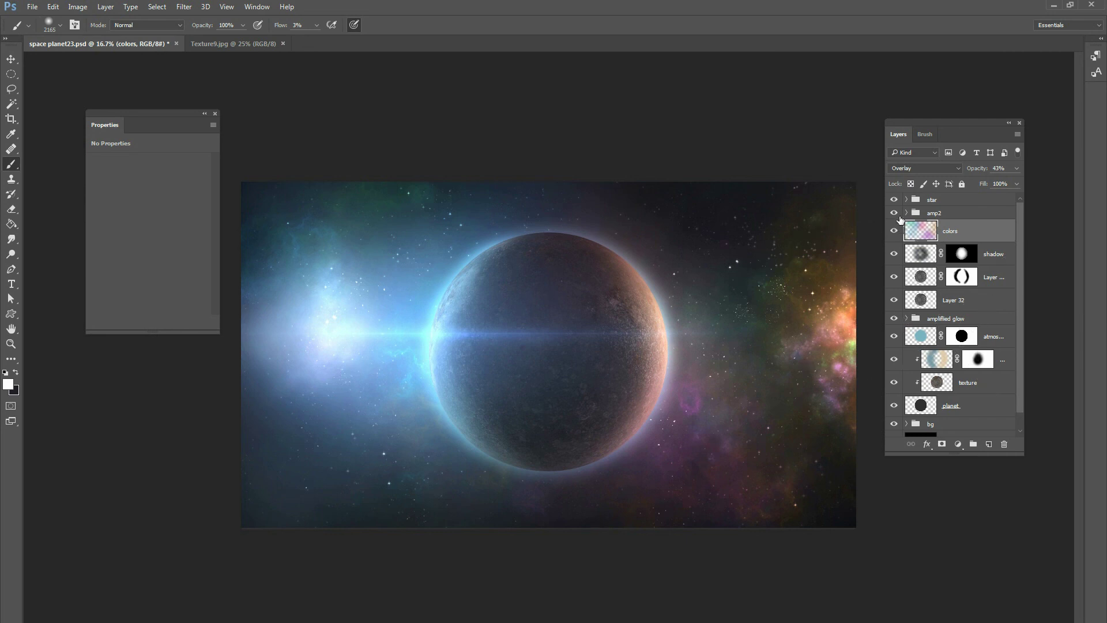
Step: Hide amp2 through planet, then re-show each layer from the planet disc up to amp2
{"action": "left_click_drag", "start_coordinate": [894, 212], "coordinate": [884, 373]}
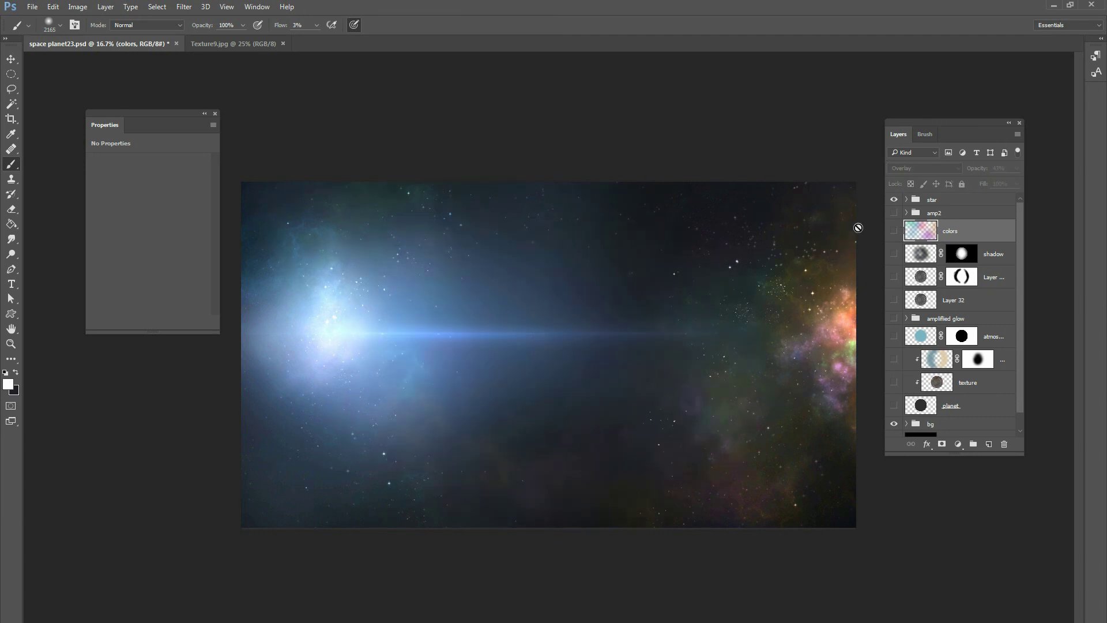
{"action": "left_click", "coordinate": [894, 405]}
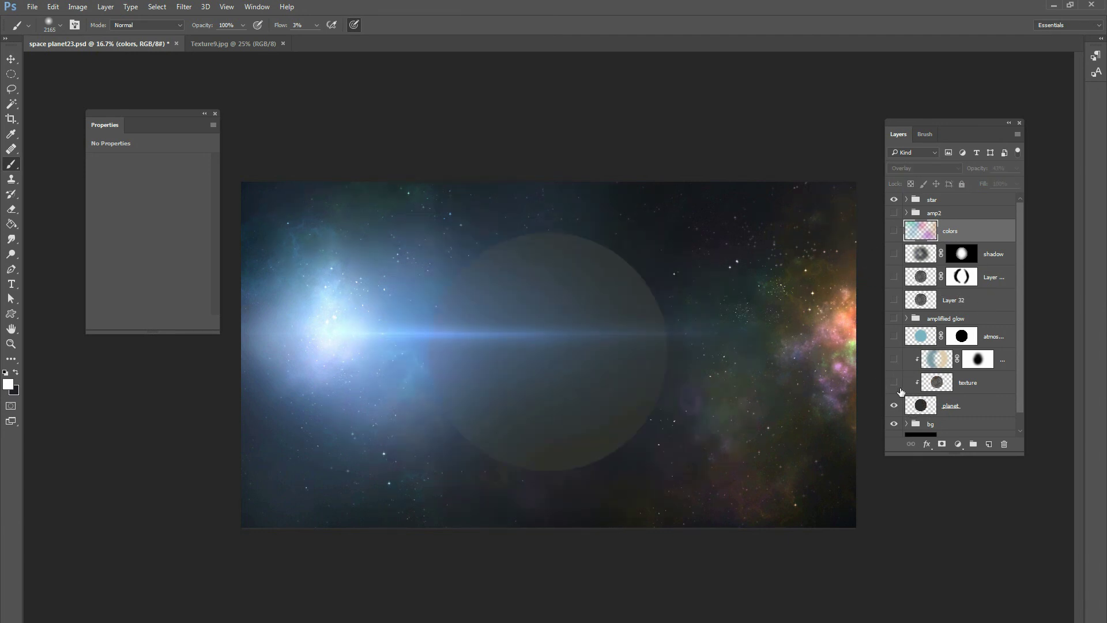
{"action": "left_click", "coordinate": [894, 382]}
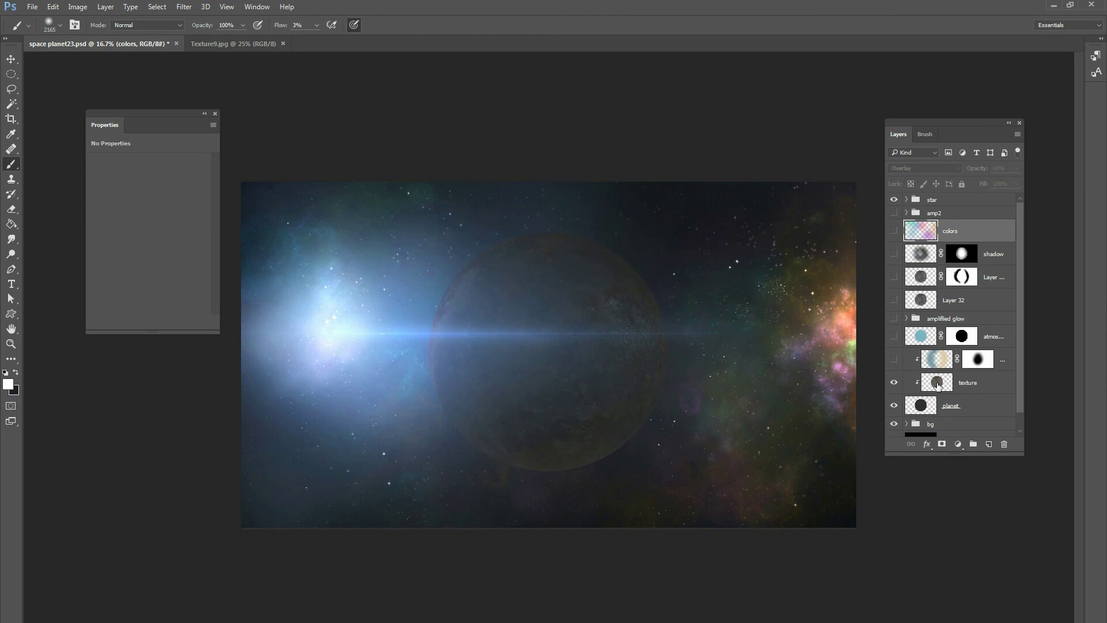
{"action": "left_click", "coordinate": [895, 360]}
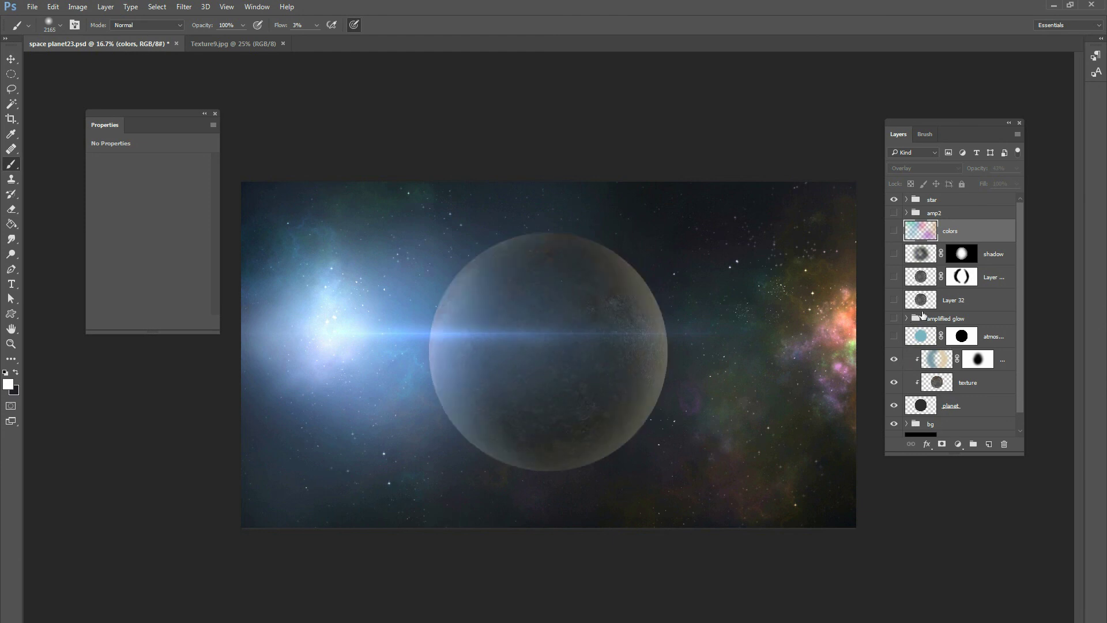
{"action": "left_click", "coordinate": [894, 299]}
{"action": "left_click", "coordinate": [894, 276]}
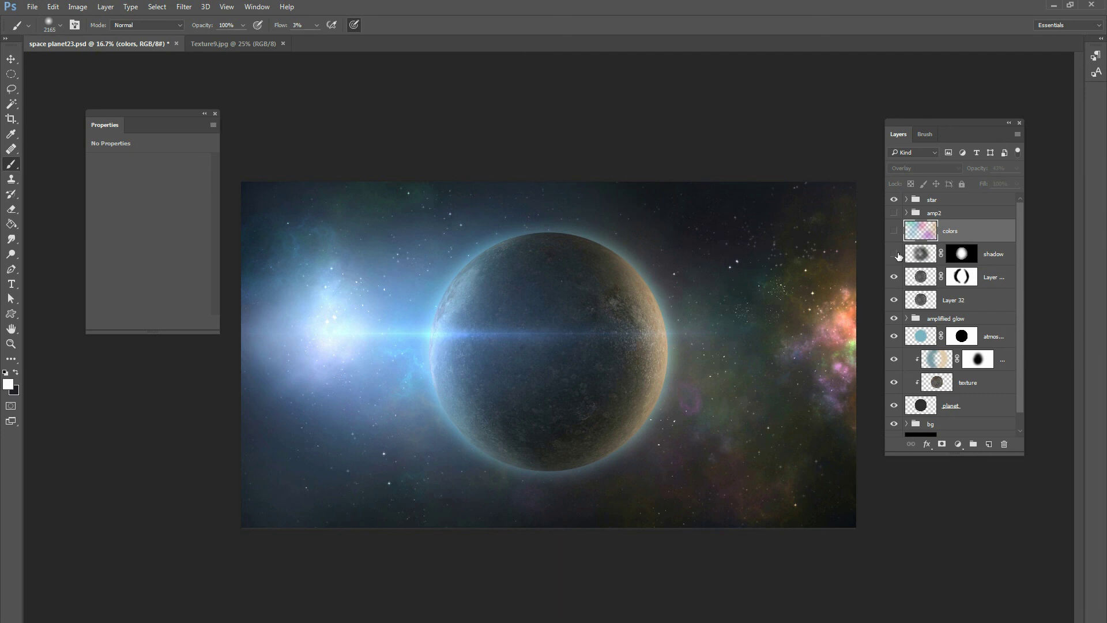
{"action": "left_click", "coordinate": [895, 254]}
{"action": "left_click", "coordinate": [894, 230]}
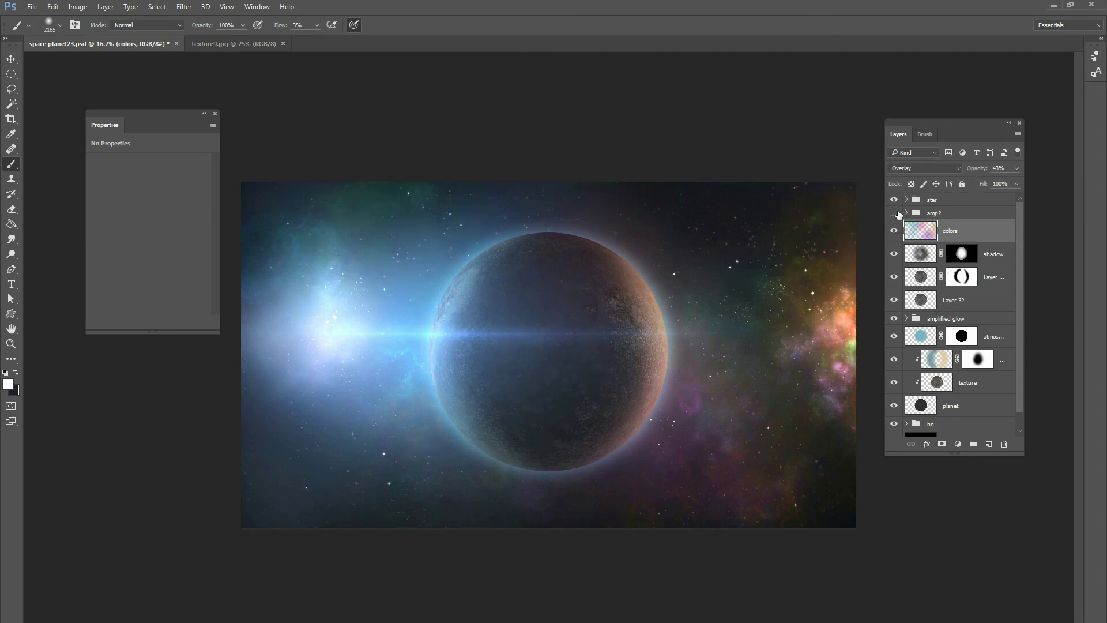
{"action": "left_click", "coordinate": [894, 212]}
Step: Group layers amp2 through planet into Group 9 with Ctrl+G and toggle its visibility
{"action": "left_click", "coordinate": [952, 212]}
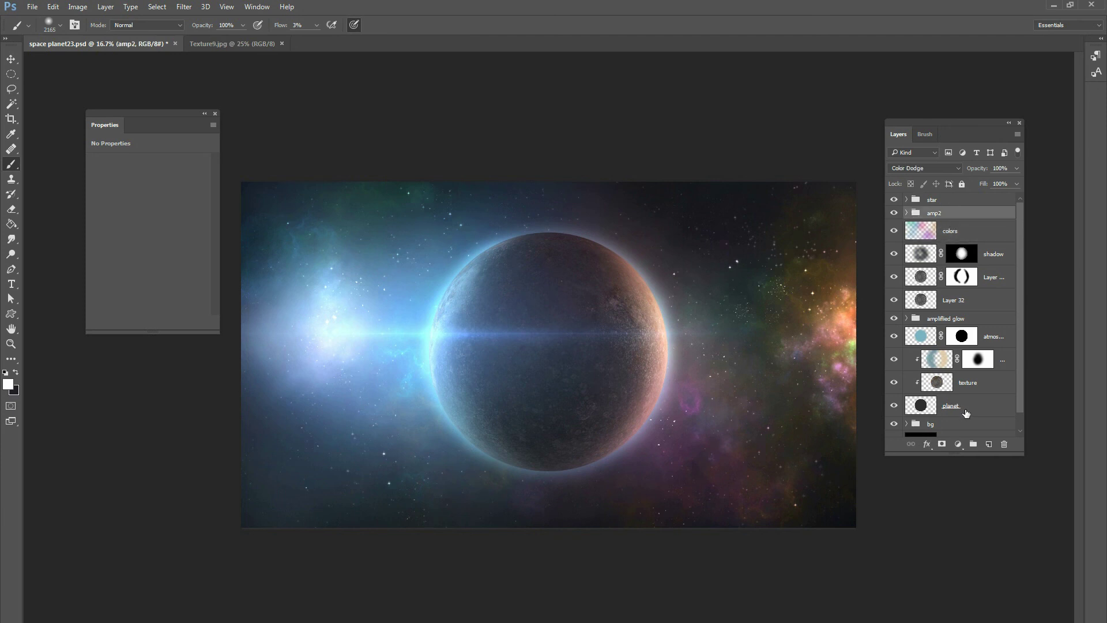
{"action": "left_click", "coordinate": [957, 407], "text": "shift"}
{"action": "key", "text": "ctrl+g"}
{"action": "left_click", "coordinate": [894, 213]}
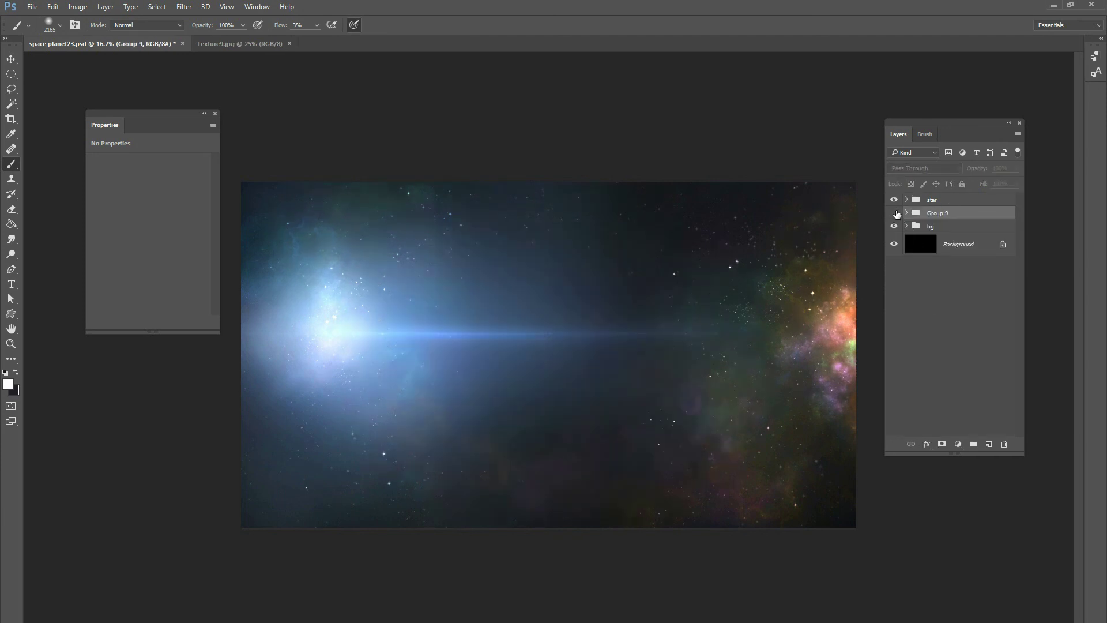
{"action": "left_click", "coordinate": [894, 213]}
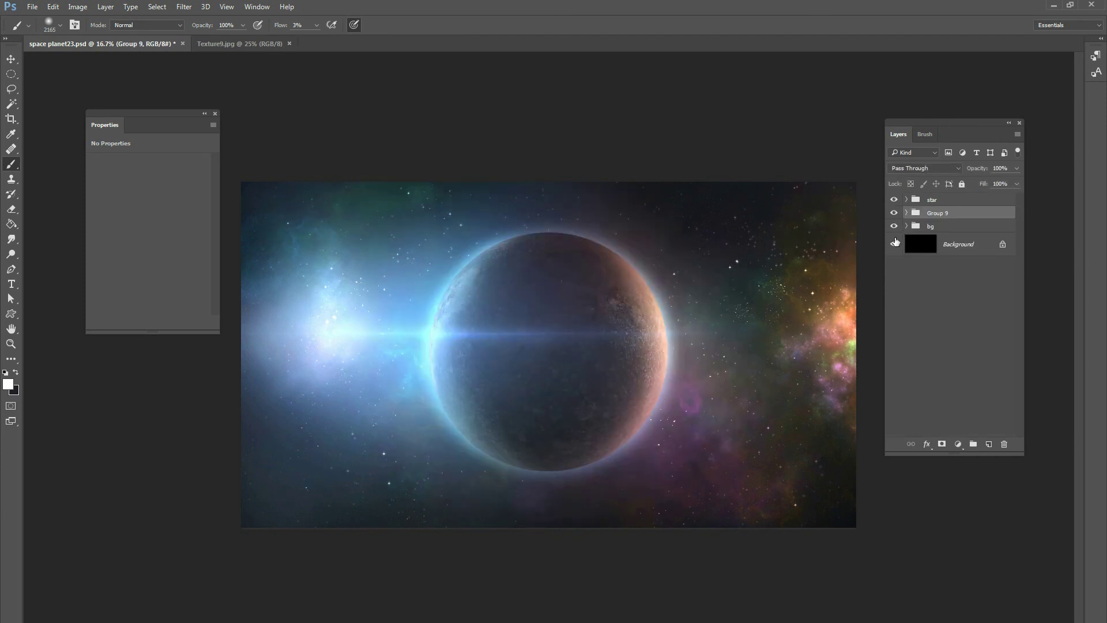